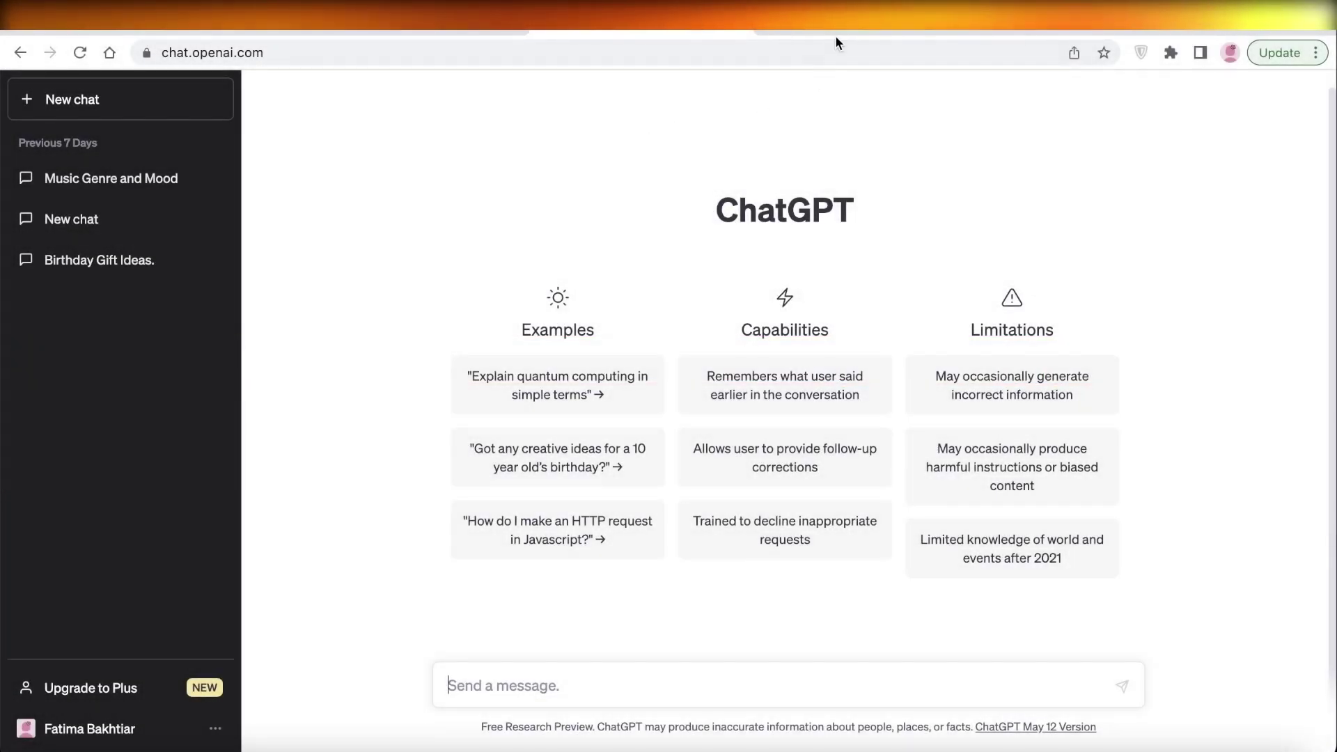
# Switch from the empty ChatGPT chat to the Canva home page
pyautogui.click(835, 30)
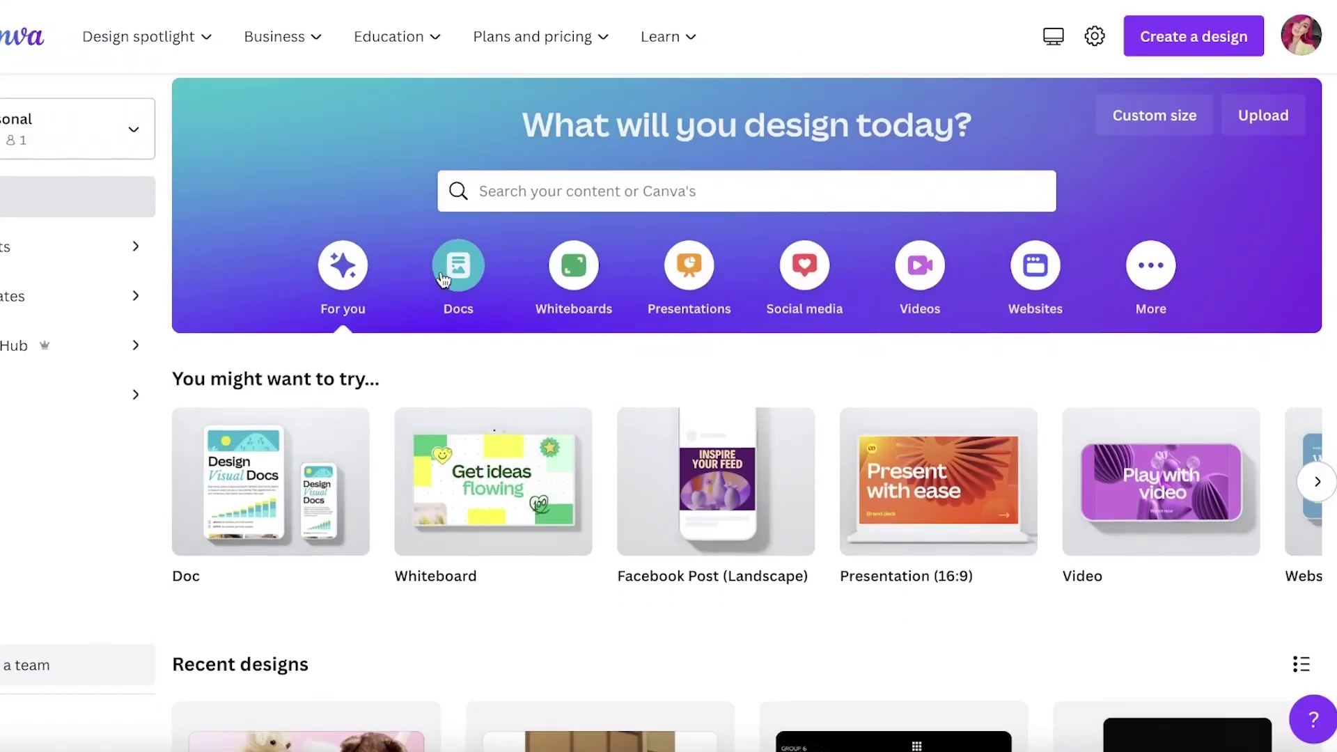
# Open Canva's Instagram post templates and scroll through the results
pyautogui.click(571, 191)
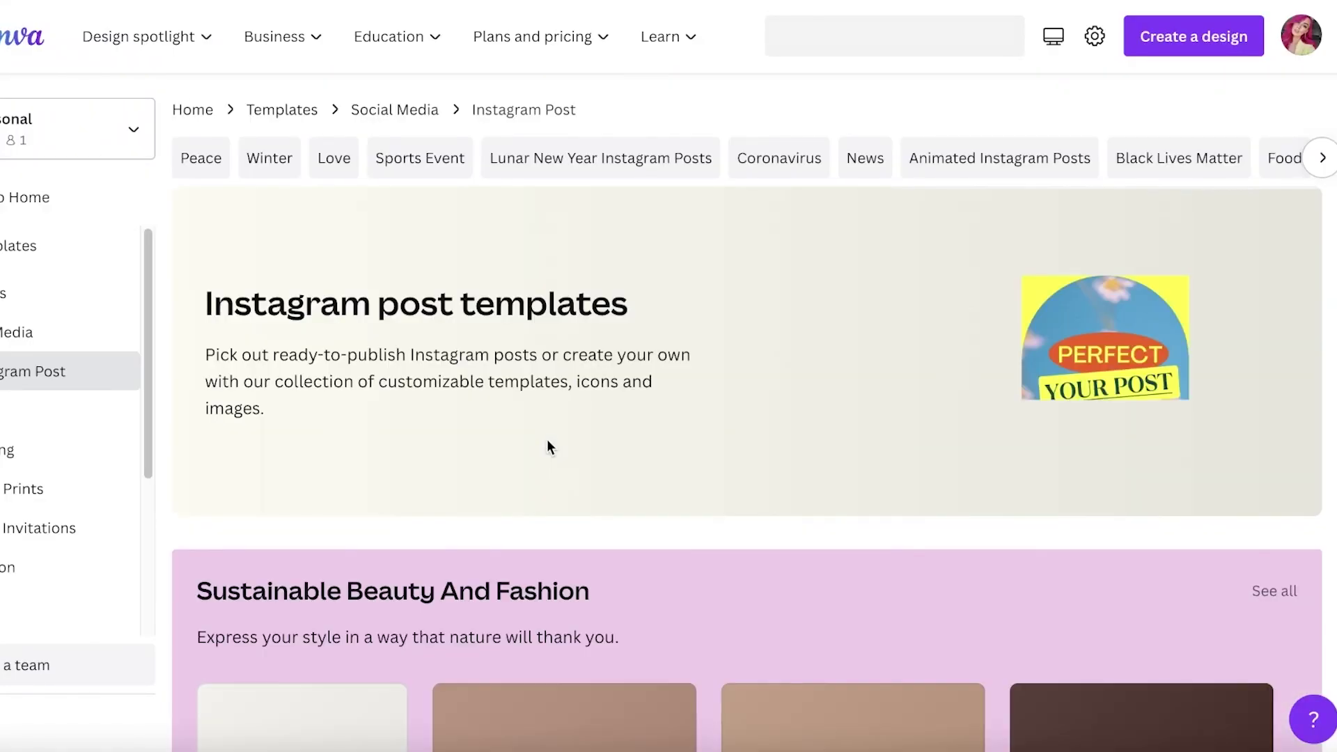
pyautogui.scroll(-7, 546, 446)
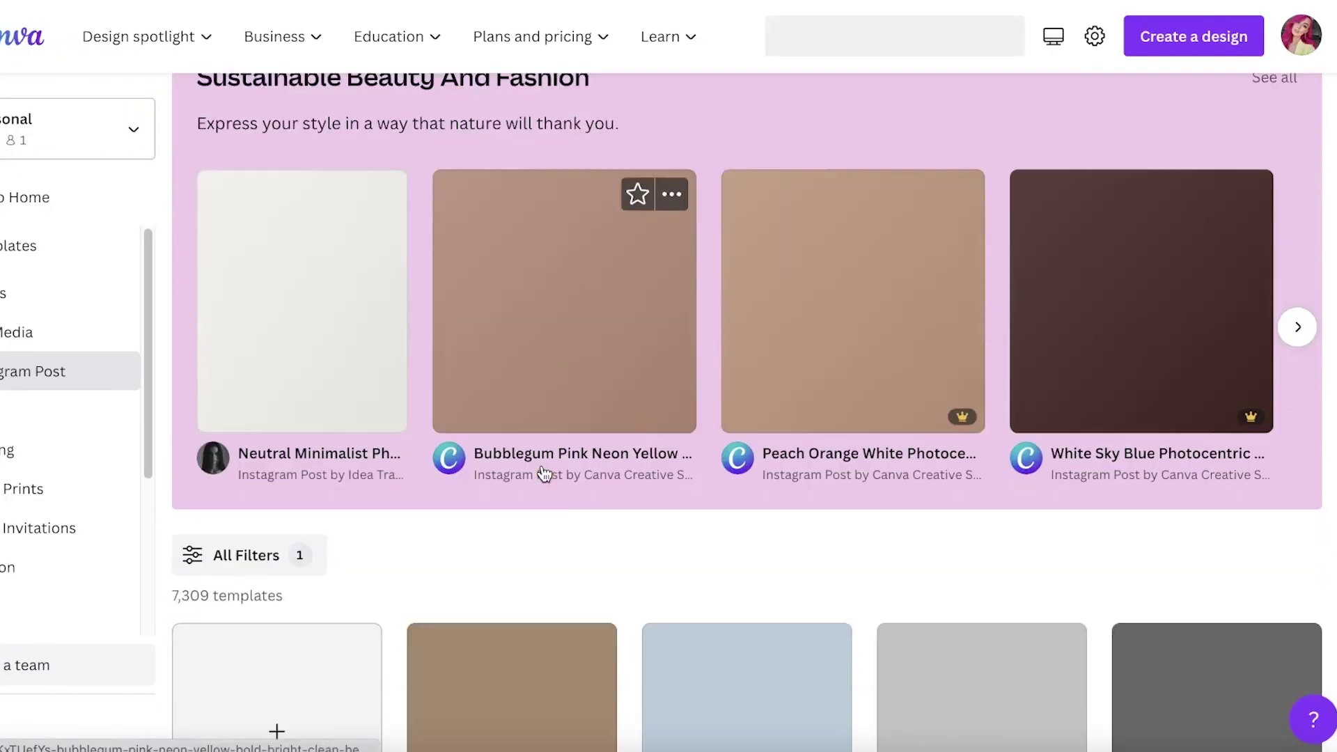
pyautogui.scroll(-10, 544, 474)
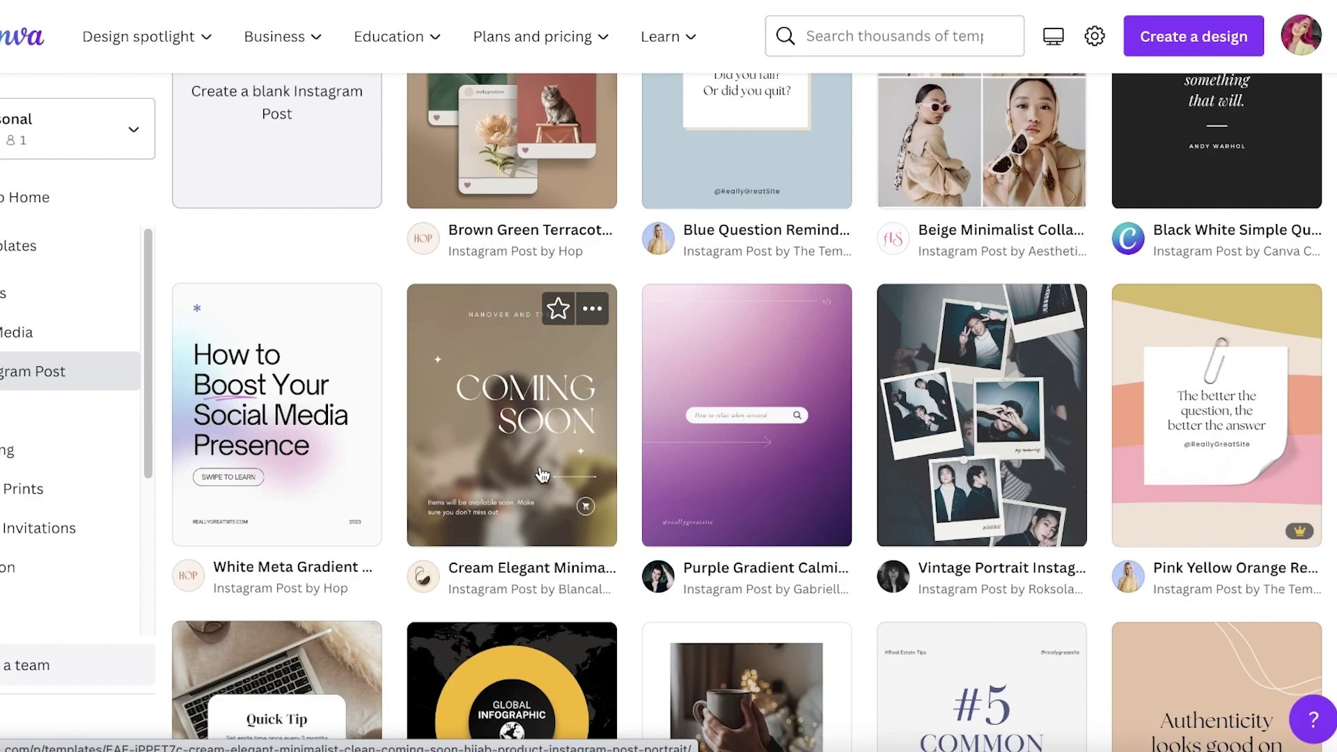
pyautogui.scroll(-10, 542, 475)
pyautogui.scroll(-4, 775, 383)
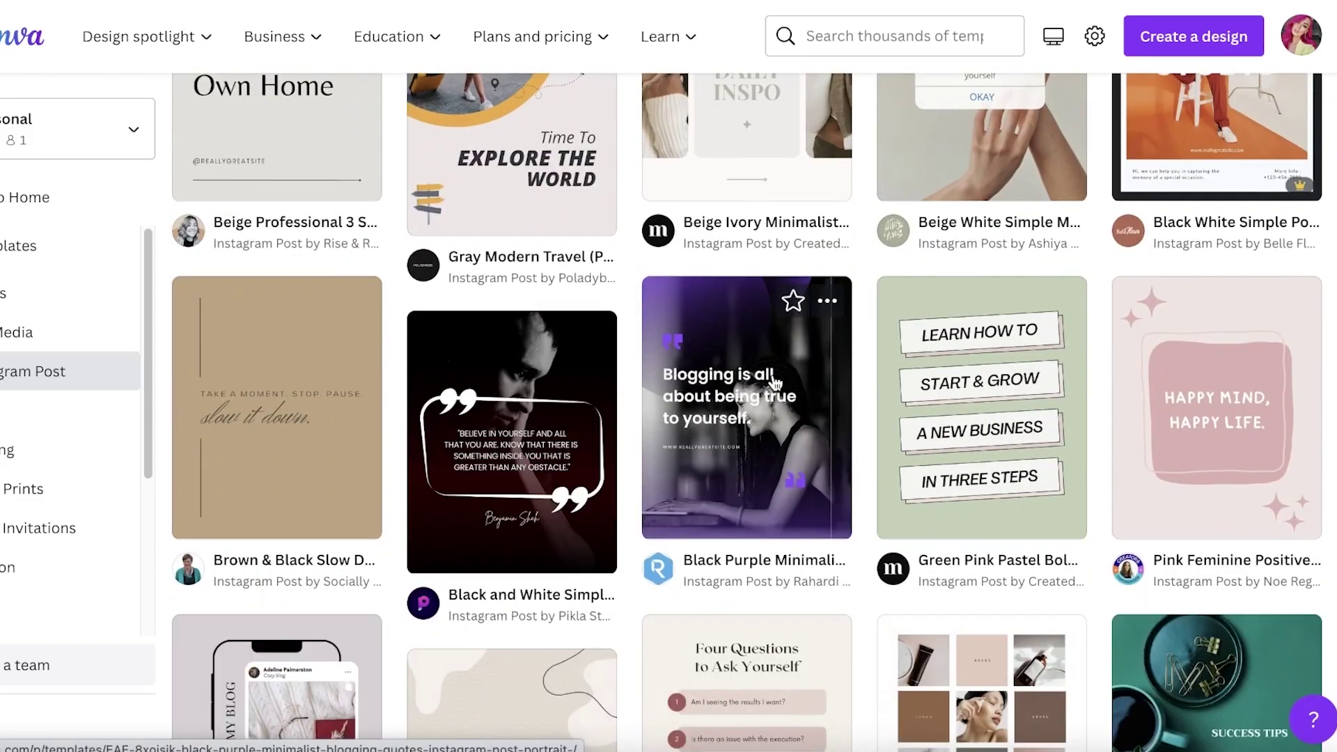
pyautogui.scroll(15, 774, 383)
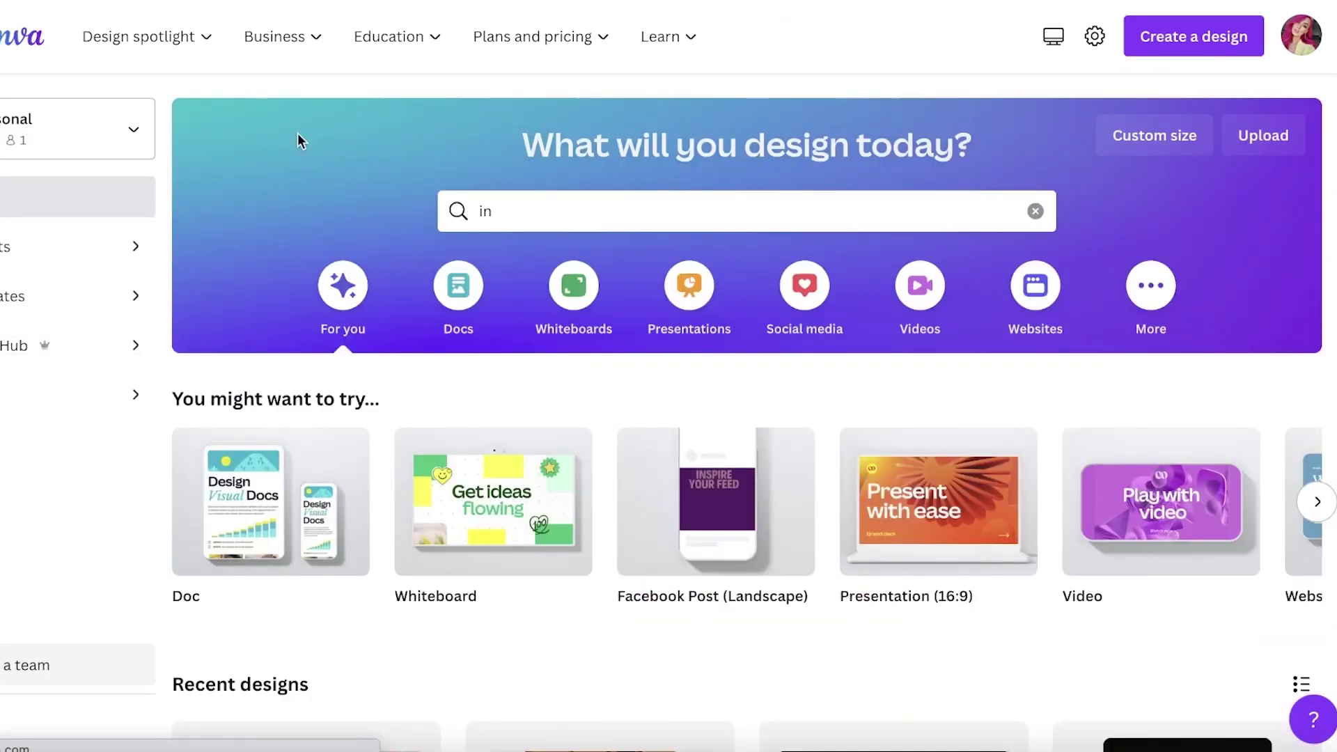
# Search again for Instagram Post (Portrait) templates and browse the template grid
pyautogui.click(657, 209)
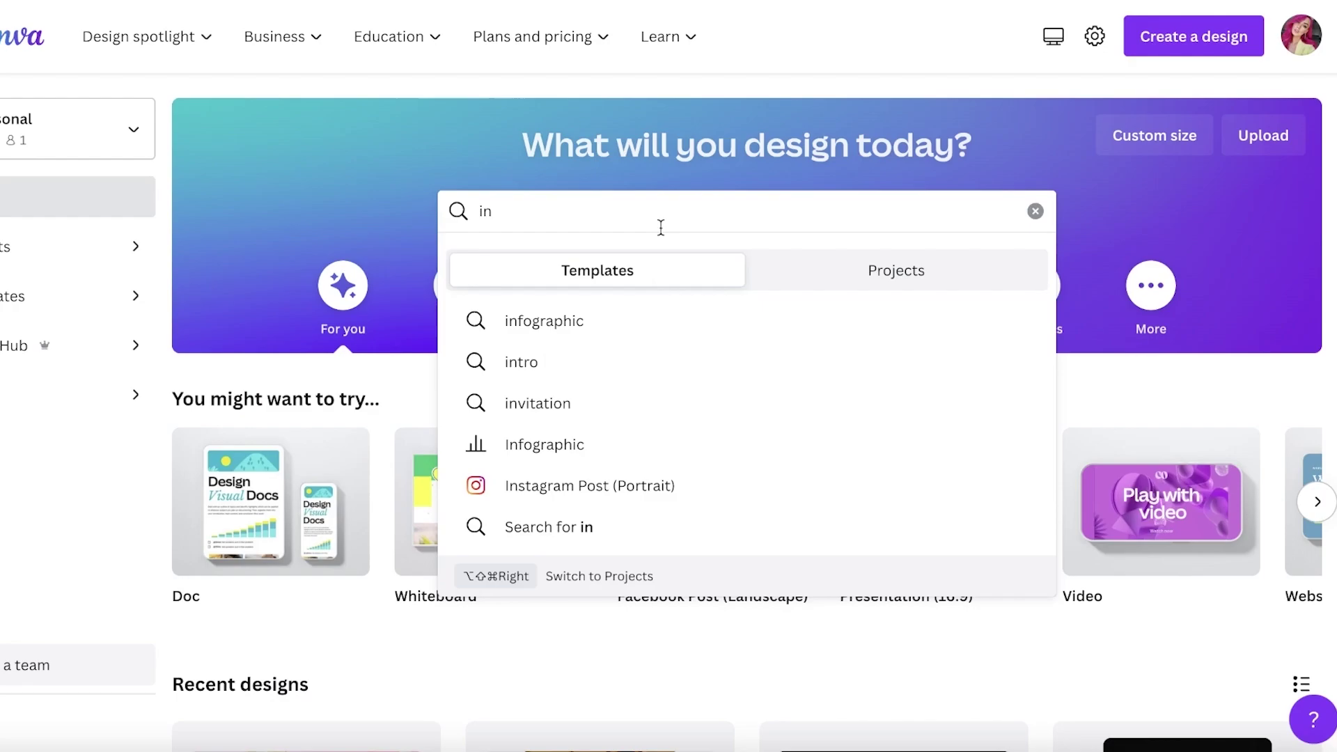
pyautogui.click(557, 490)
pyautogui.scroll(-3, 374, 278)
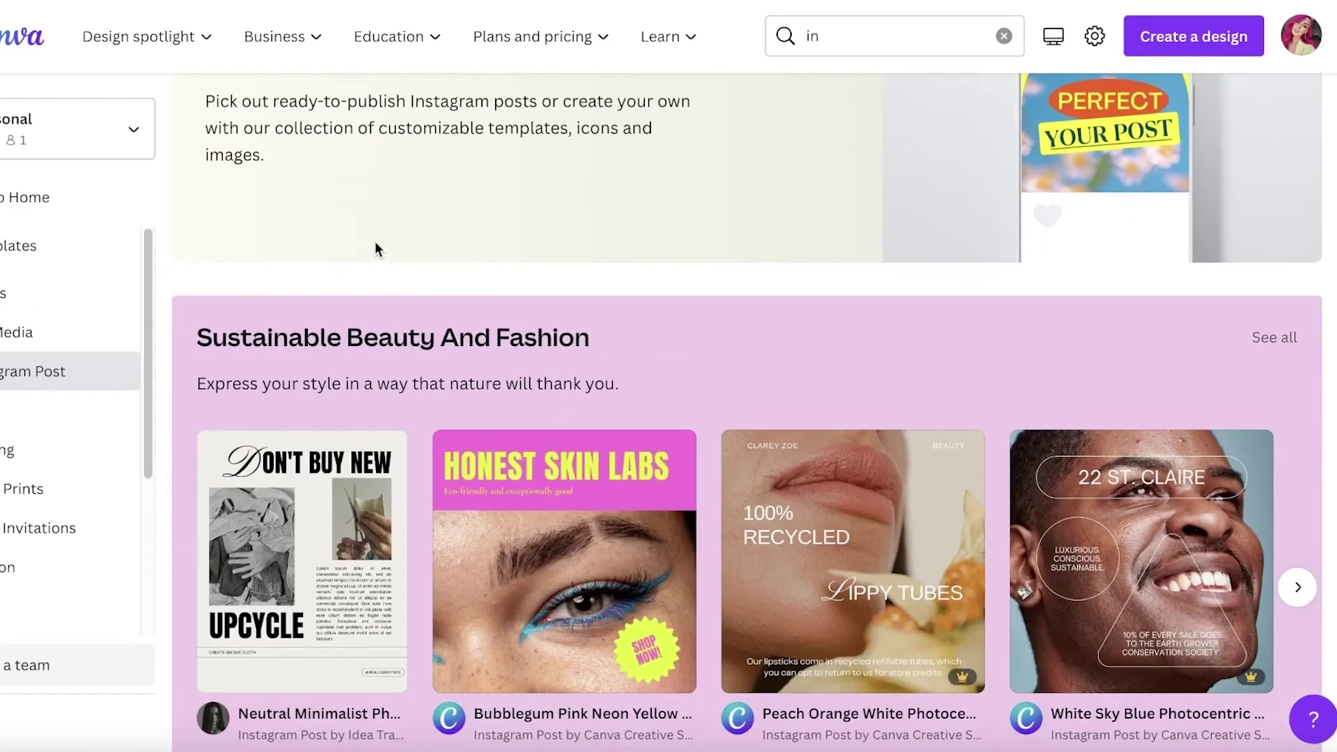
pyautogui.scroll(-15, 375, 250)
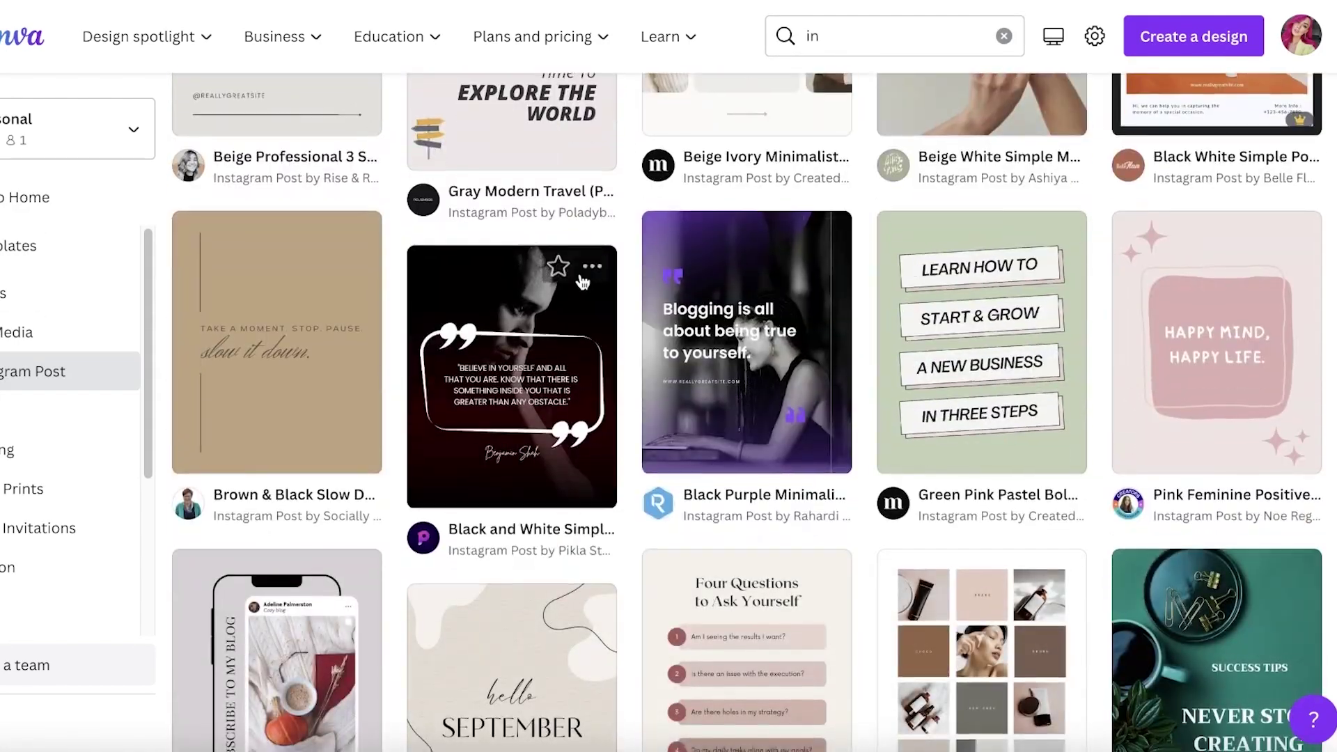
pyautogui.scroll(-7, 582, 281)
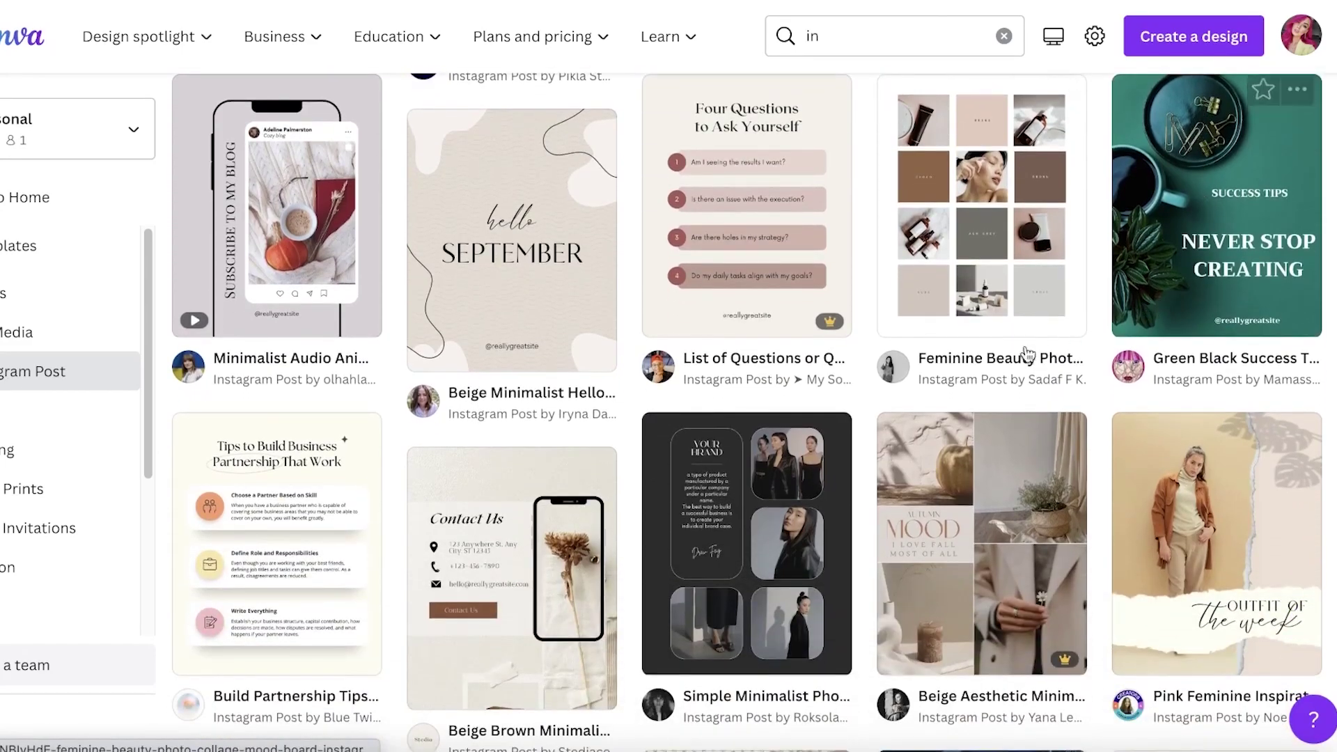
pyautogui.scroll(5, 996, 356)
pyautogui.scroll(10, 996, 358)
pyautogui.scroll(-1, 997, 365)
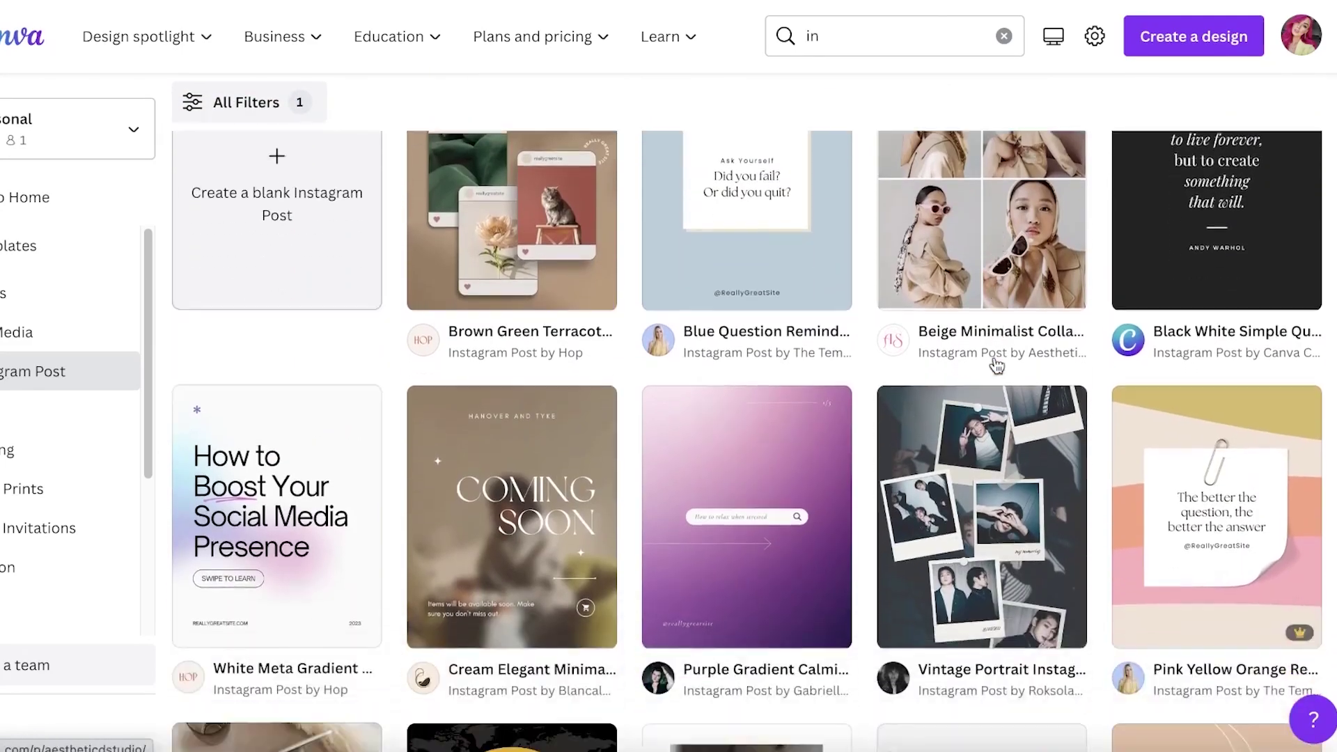
pyautogui.scroll(-1, 997, 364)
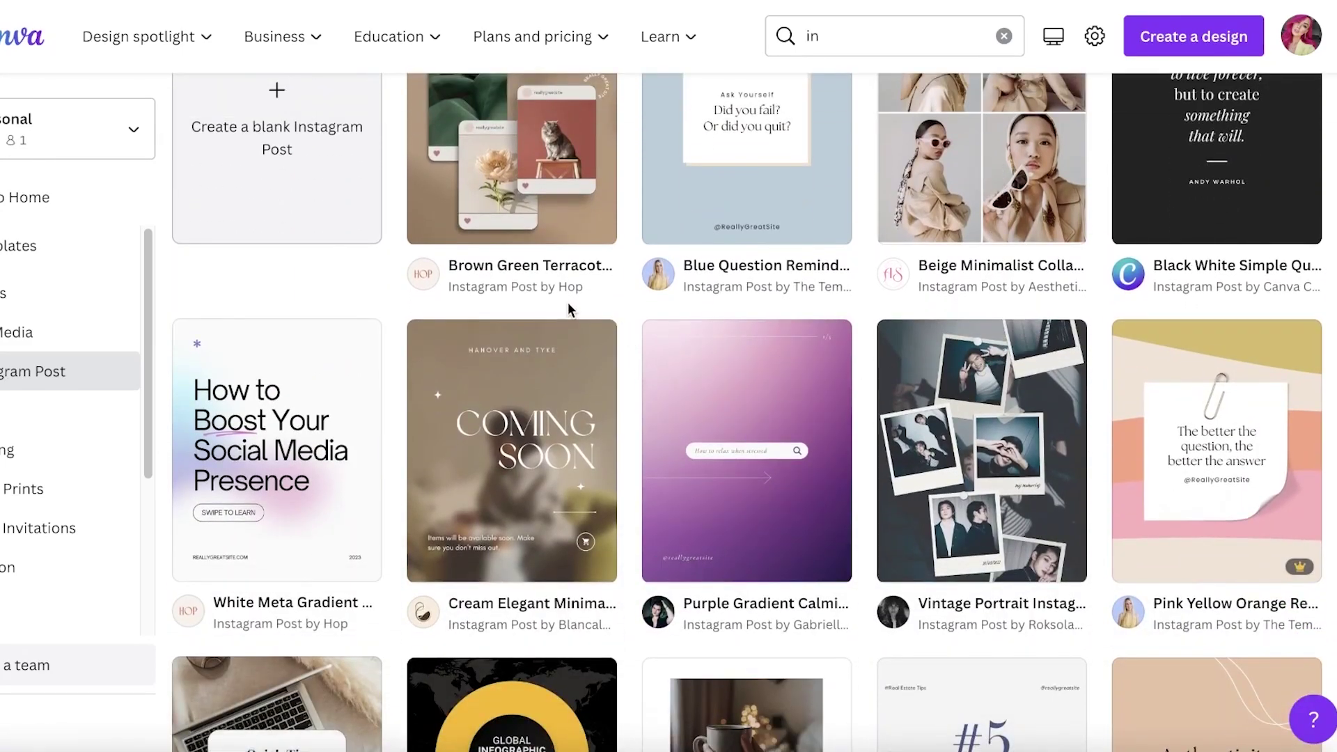
pyautogui.scroll(-4, 564, 313)
pyautogui.scroll(4, 583, 372)
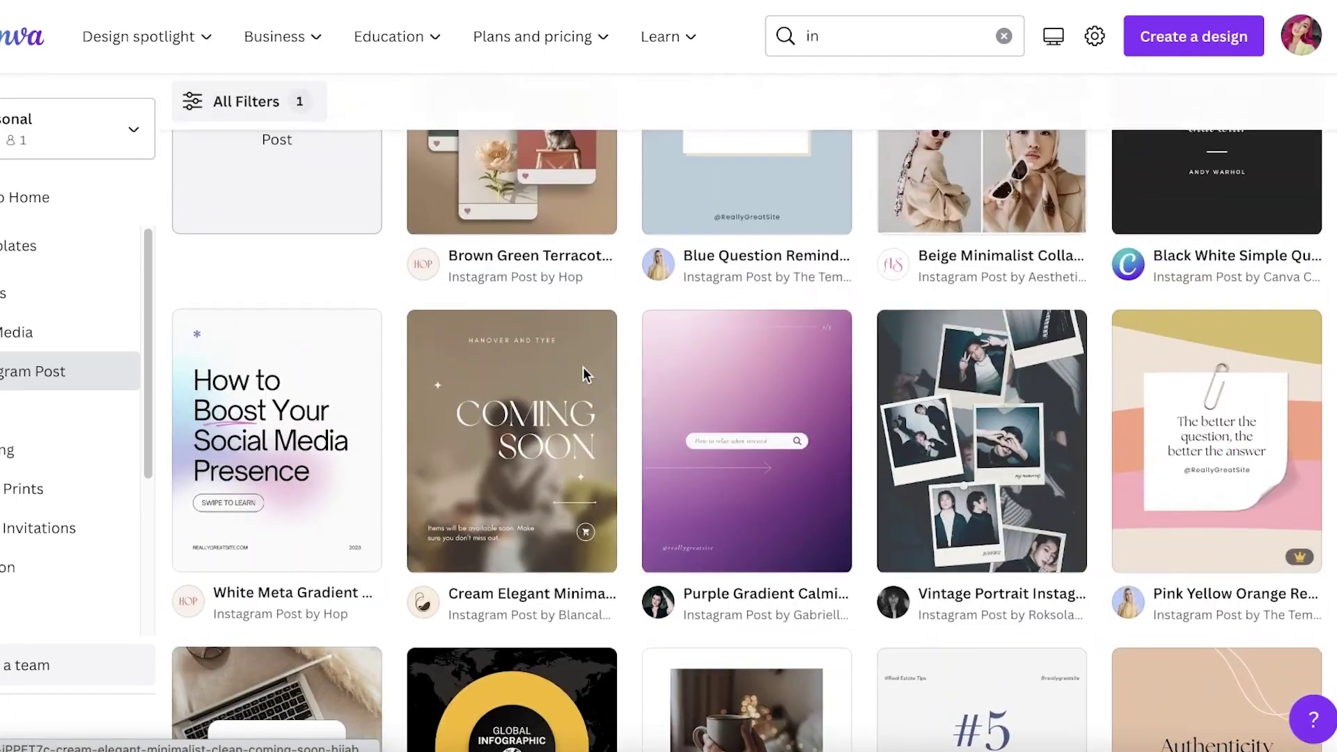
# Open the Pink Yellow Orange Reminder Note template's detail page and look it over
pyautogui.click(1149, 418)
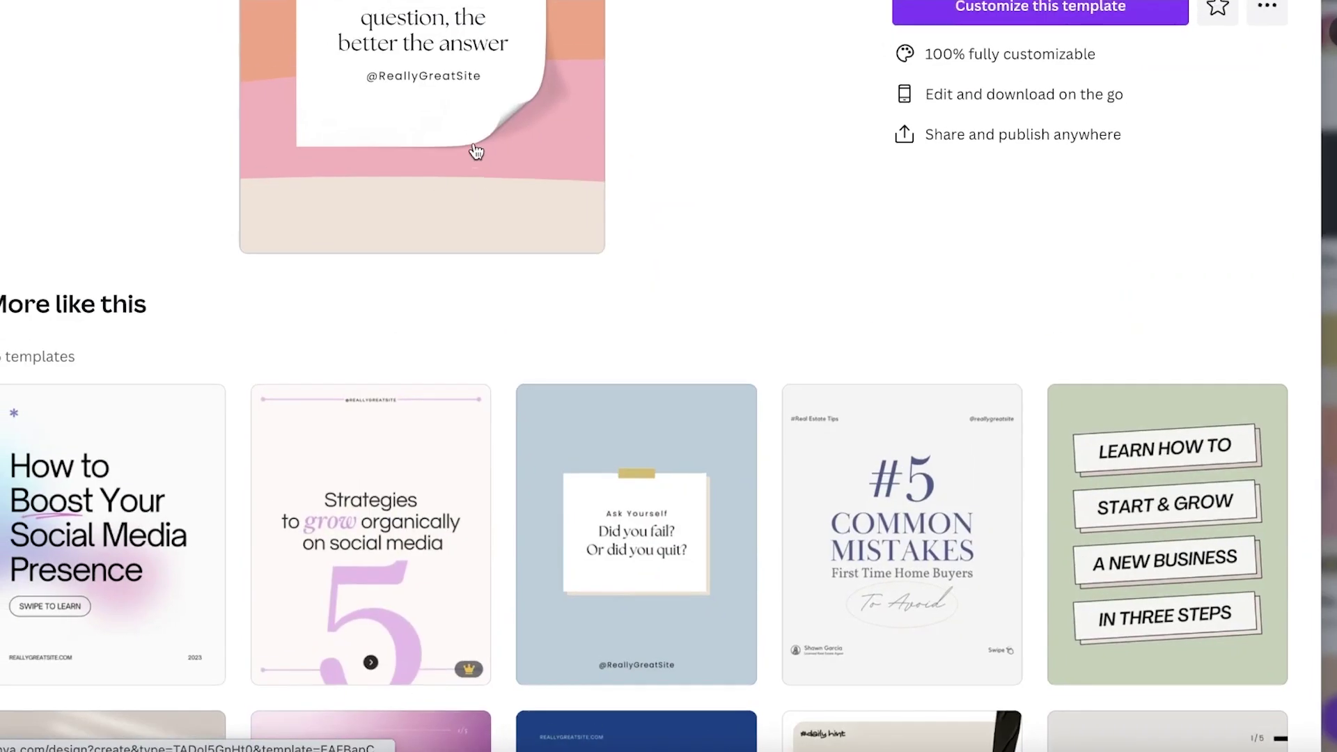
pyautogui.scroll(-3, 675, 197)
pyautogui.scroll(3, 679, 201)
pyautogui.scroll(-1, 689, 207)
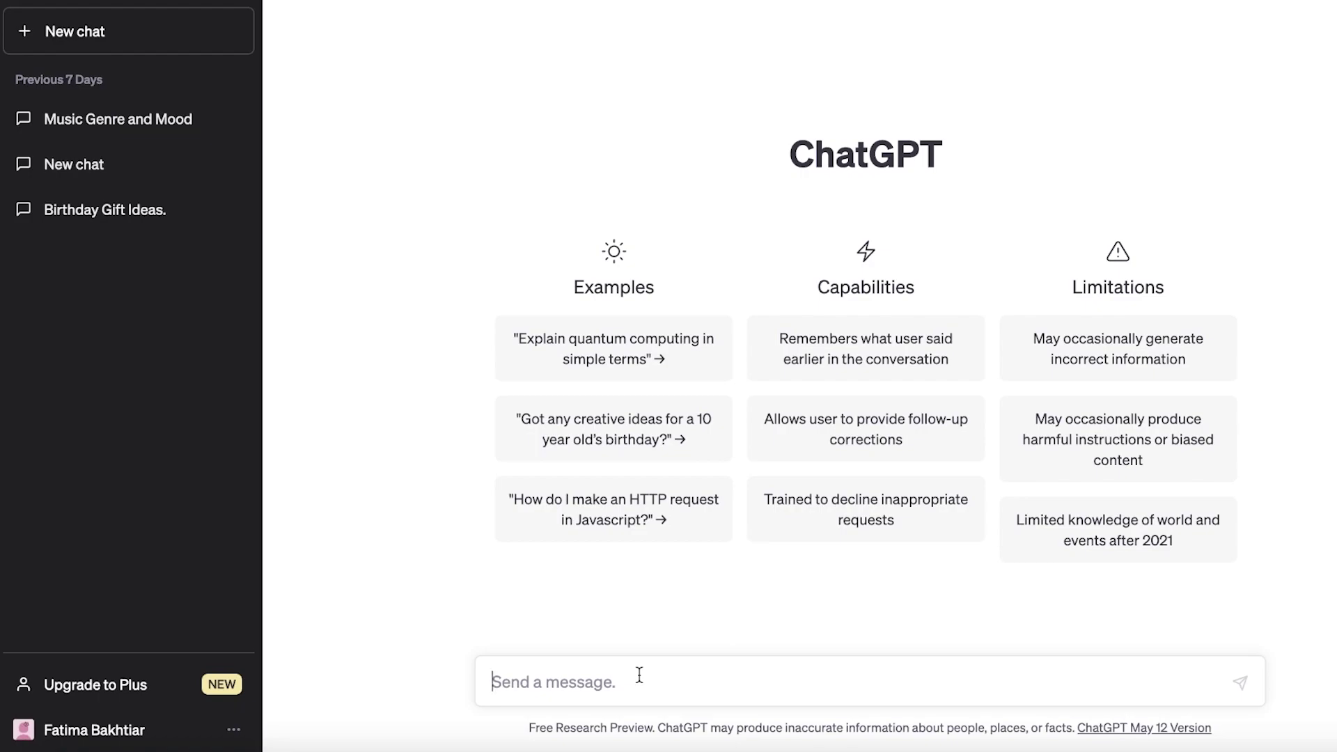
# Ask ChatGPT 'can you list 10 nail care tips'
pyautogui.click(639, 676)
pyautogui.write('can you list 10 nail care tips')
pyautogui.press('Return')
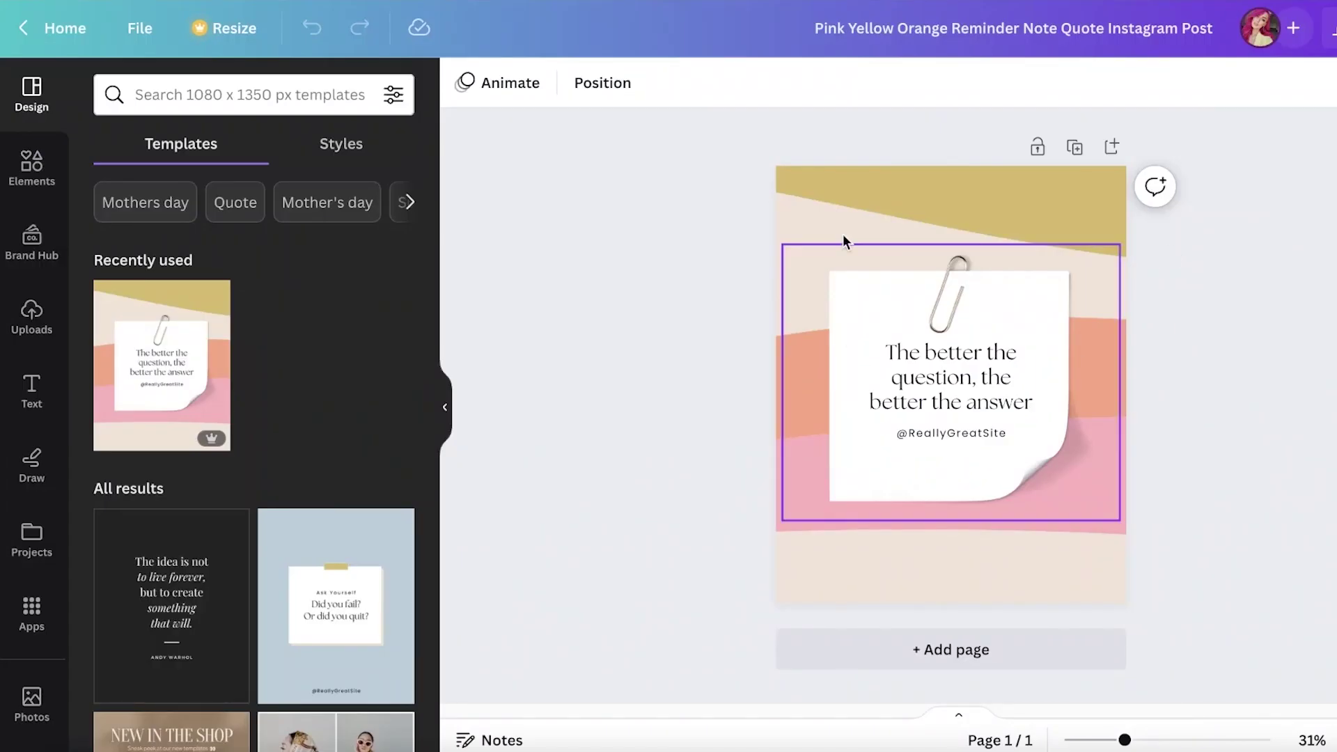
pyautogui.click(904, 579)
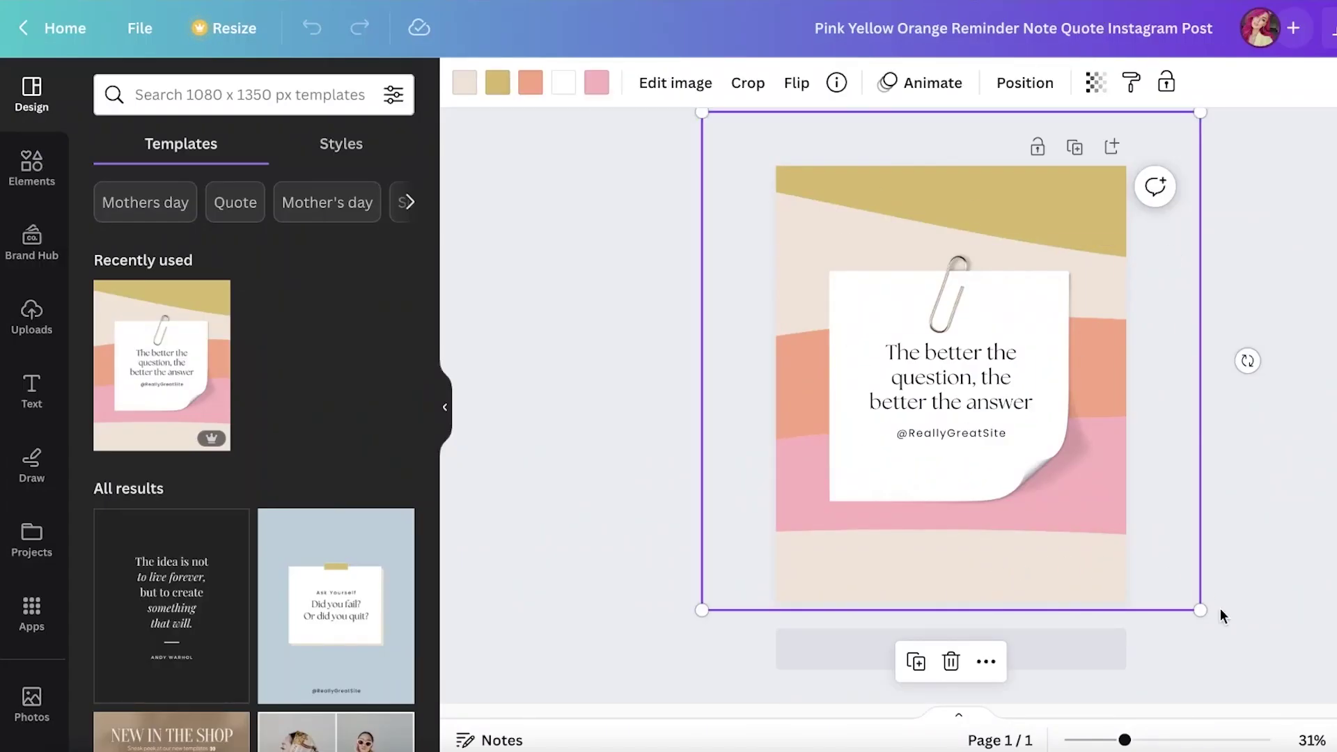
pyautogui.moveTo(1124, 739); pyautogui.dragTo(1135, 739)
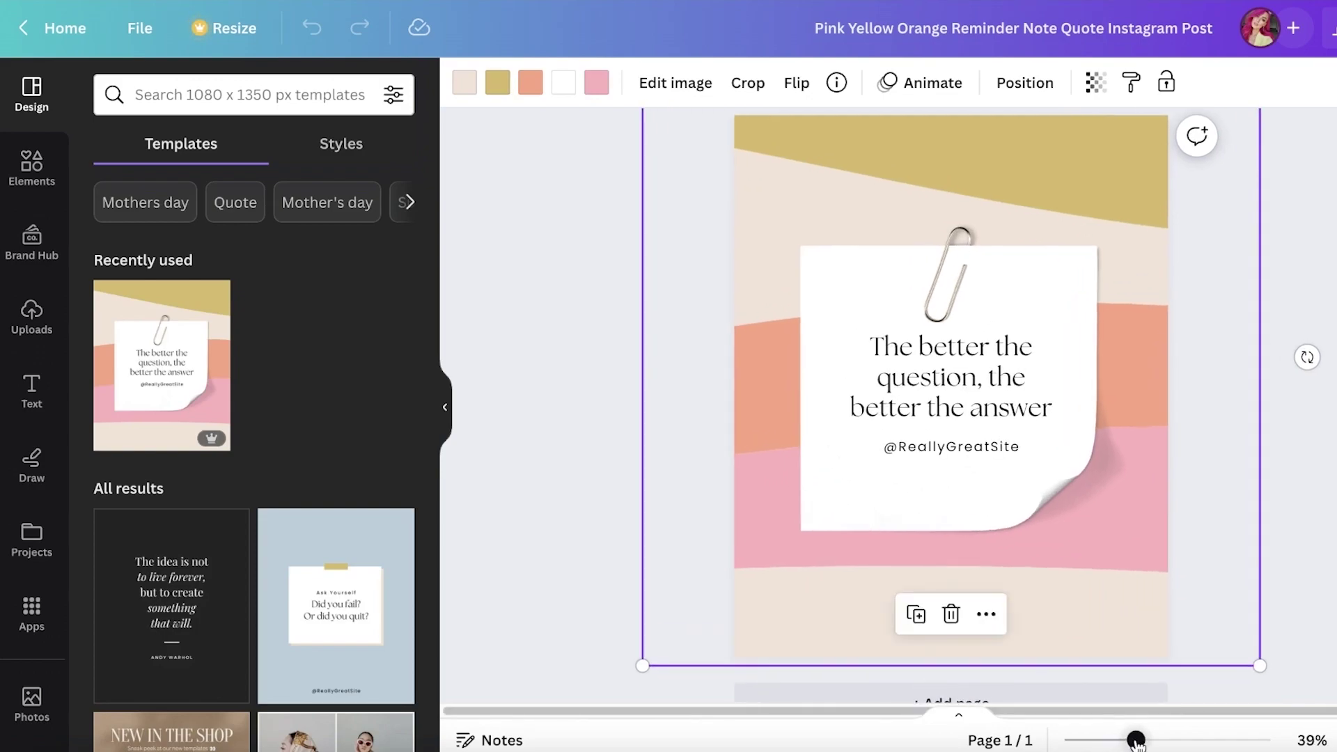
pyautogui.scroll(1, 1257, 526)
pyautogui.click(898, 460)
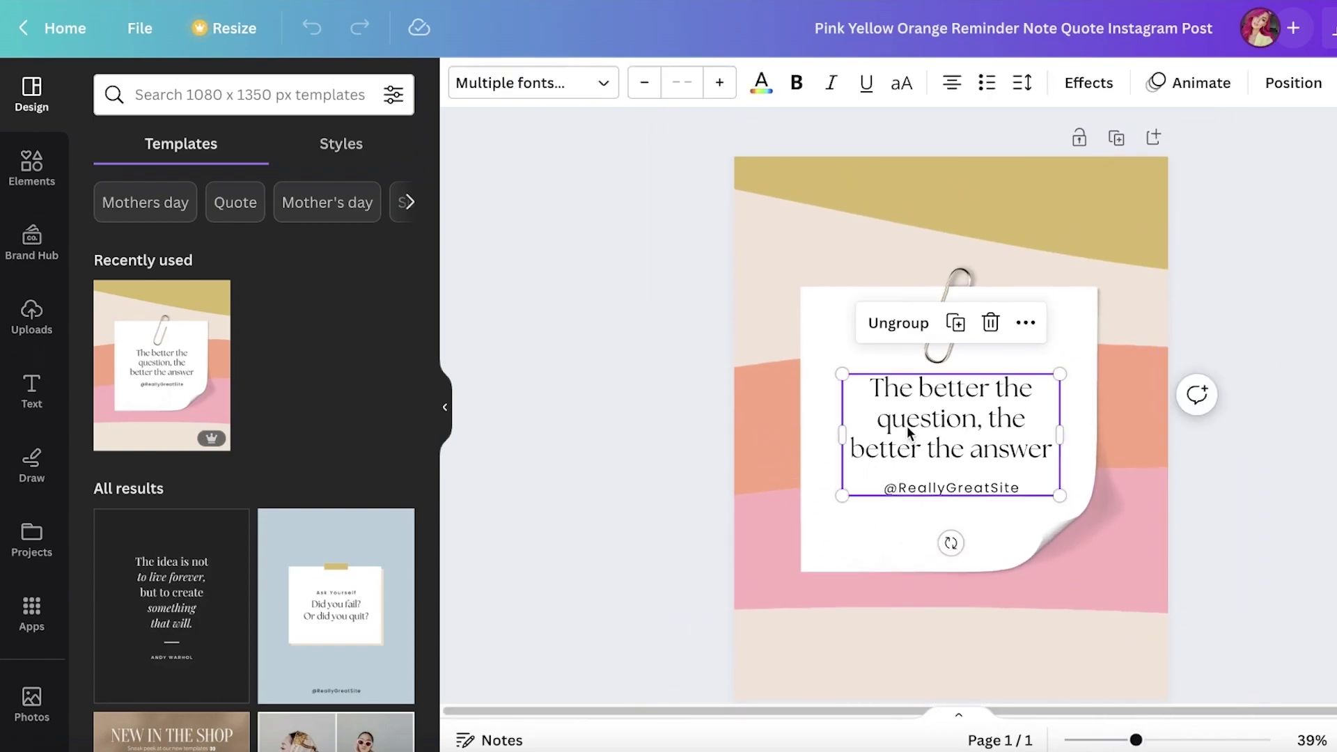
pyautogui.click(911, 441)
pyautogui.doubleClick(912, 441)
pyautogui.doubleClick(940, 485)
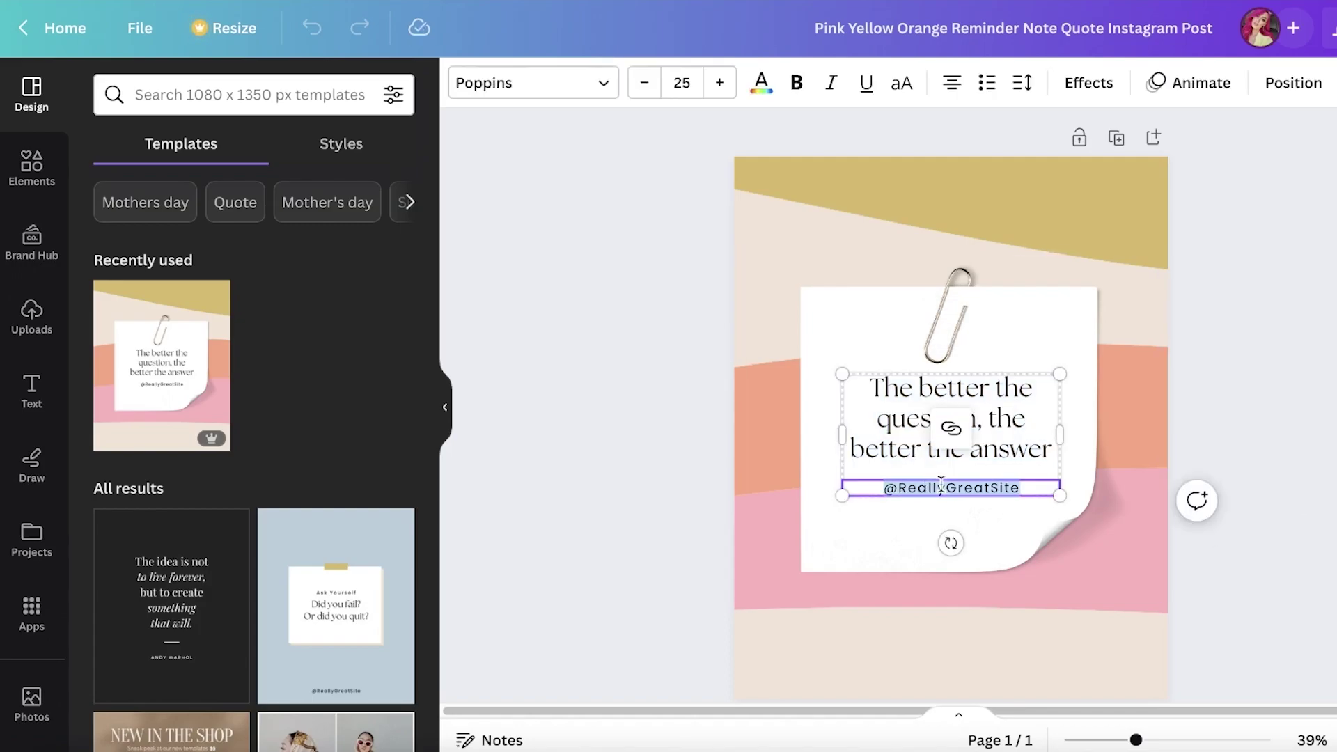
pyautogui.write('@durdenstore')
pyautogui.doubleClick(961, 461)
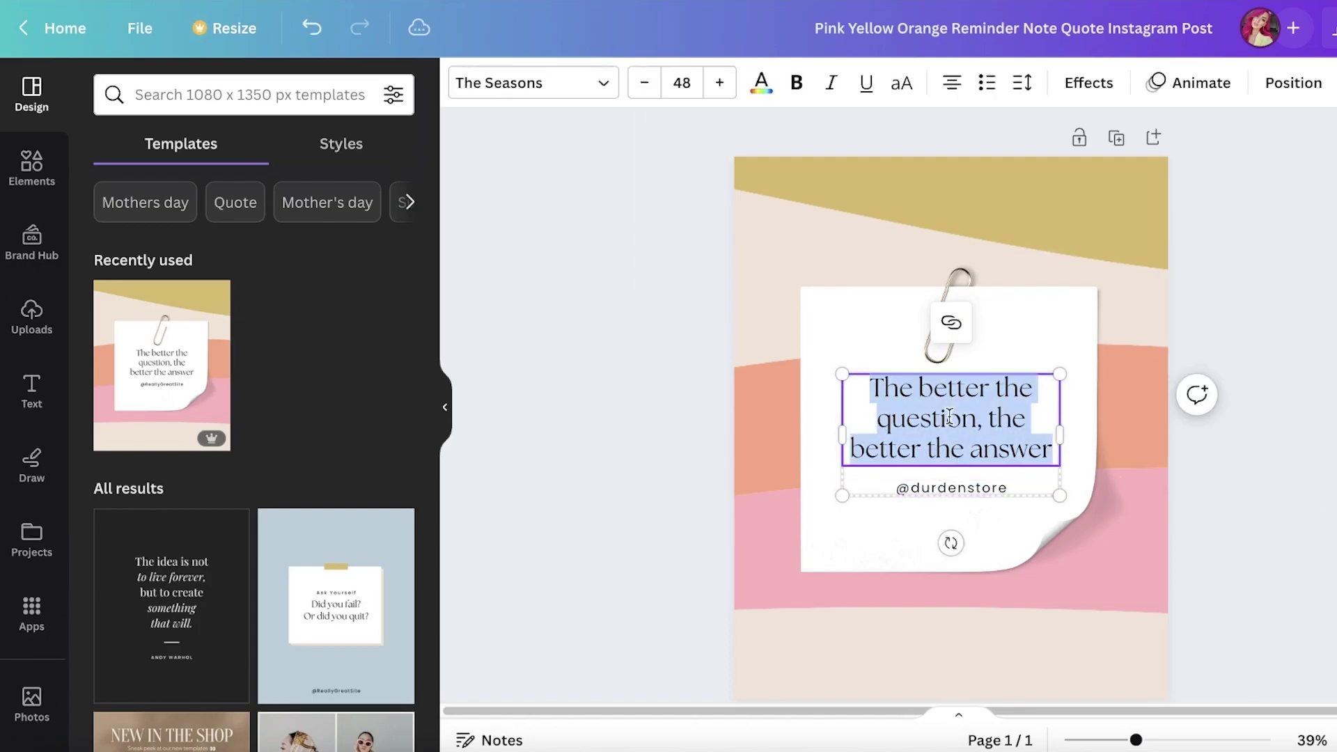
pyautogui.click(963, 449)
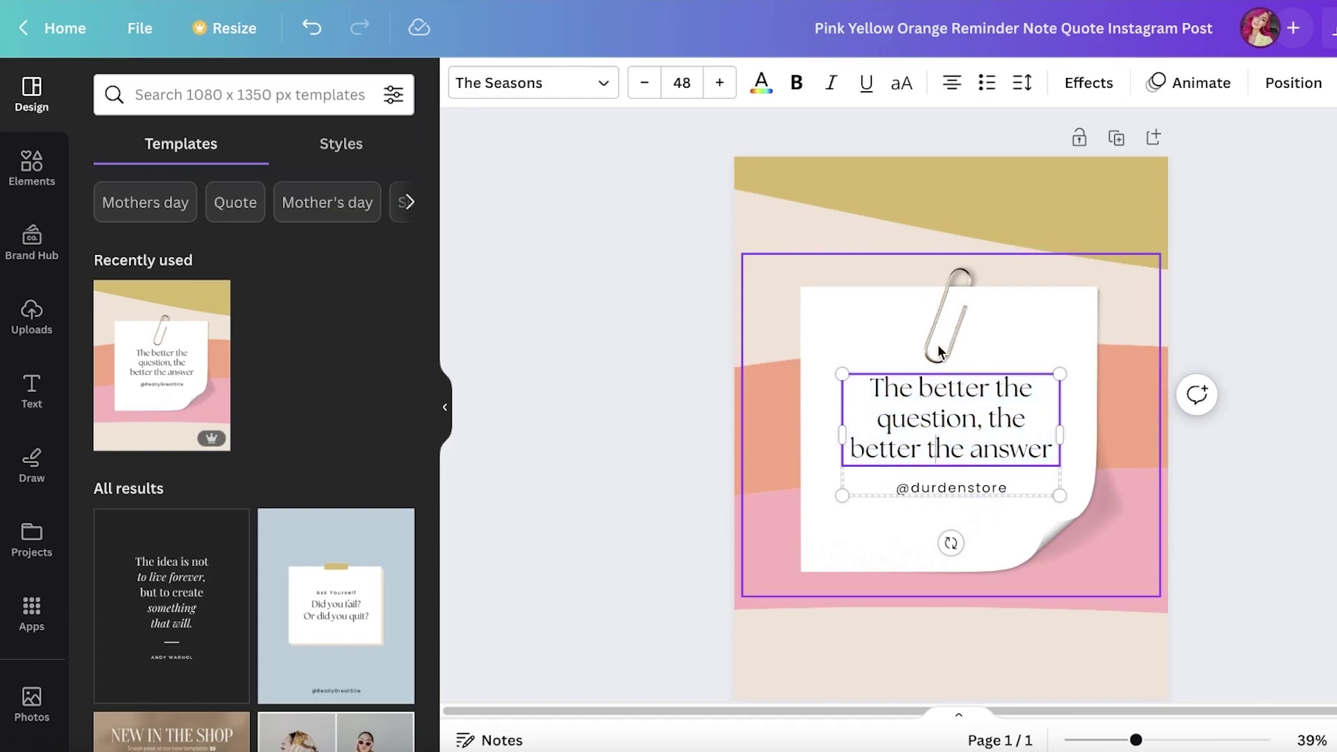
pyautogui.click(698, 334)
# Ungroup the quote text from the handle line
pyautogui.click(912, 430)
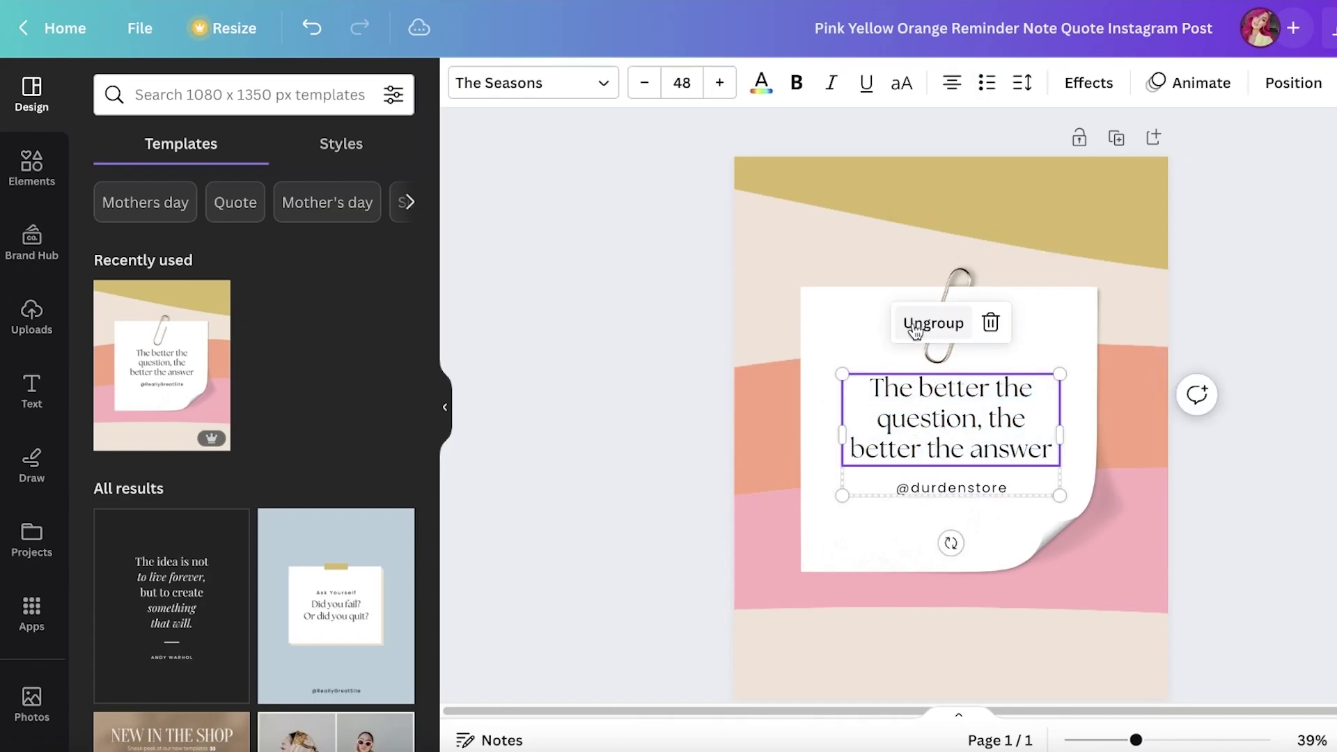
pyautogui.click(916, 322)
pyautogui.click(668, 355)
pyautogui.click(922, 418)
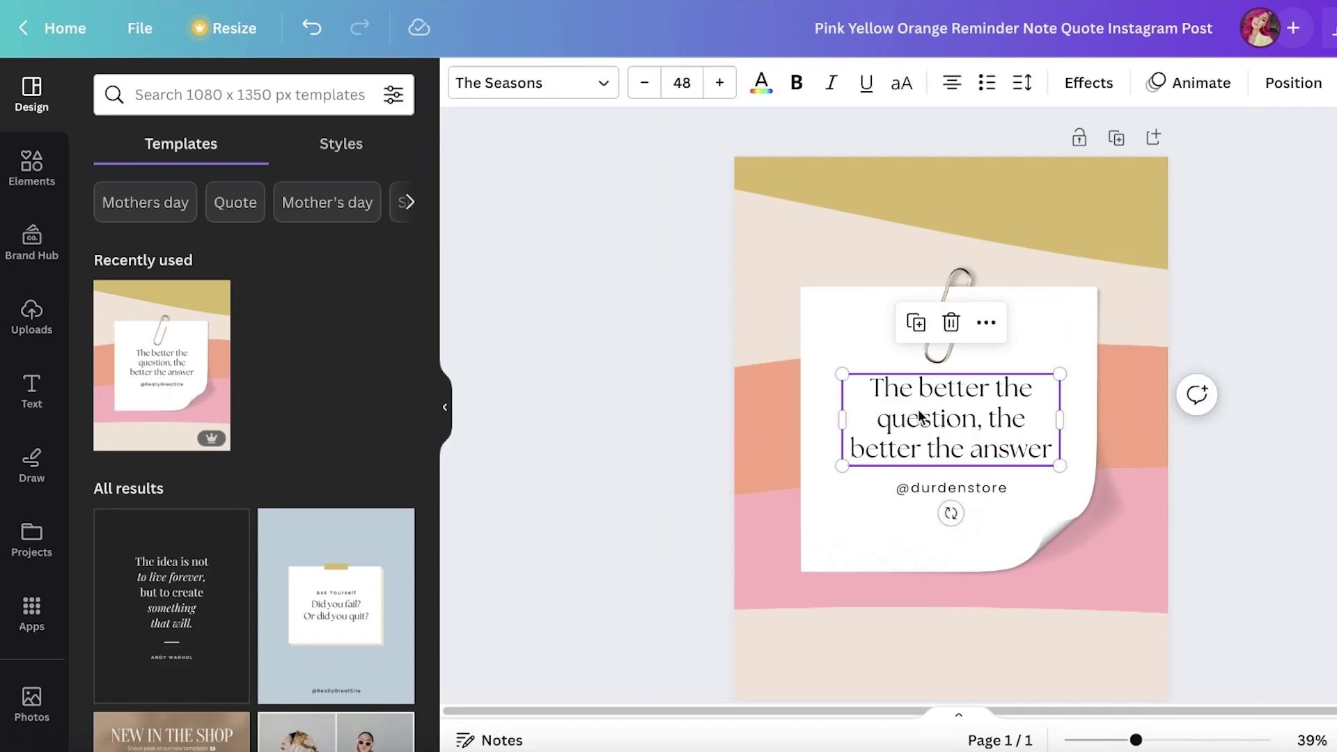
pyautogui.click(1325, 307)
pyautogui.scroll(-1, 791, 226)
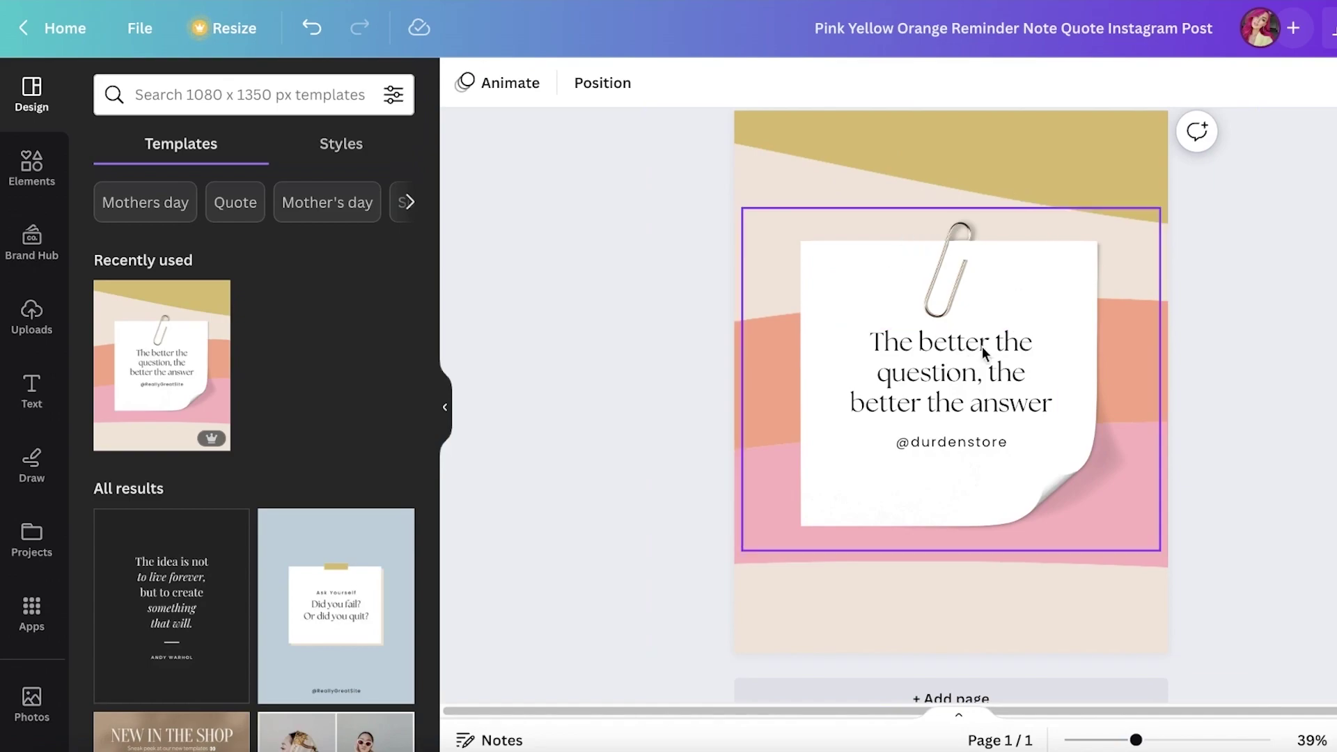
# Copy the quote onto the yellow top band, change it to 'Daily Nail Care Tip', and shrink it
pyautogui.click(939, 355)
pyautogui.moveTo(939, 355); pyautogui.dragTo(939, 204)
pyautogui.doubleClick(938, 204)
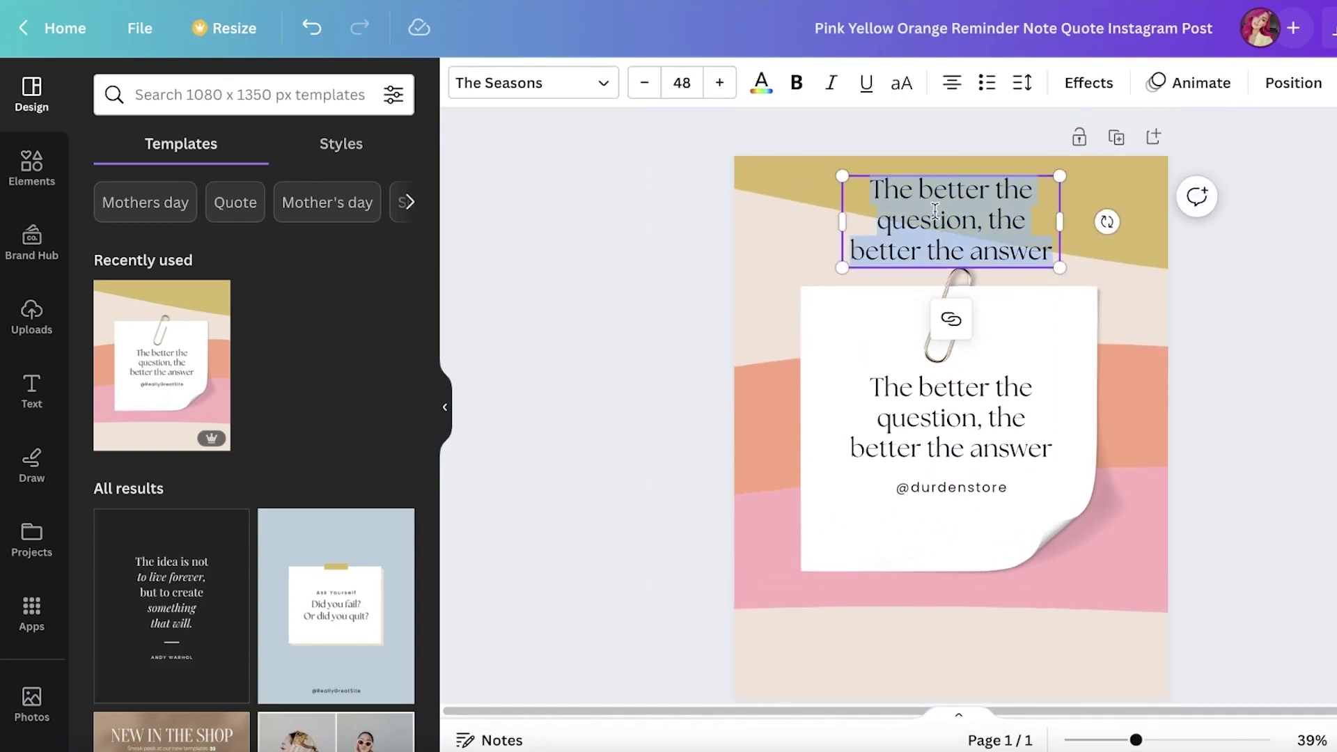
pyautogui.write('Daily Nail Care Tip')
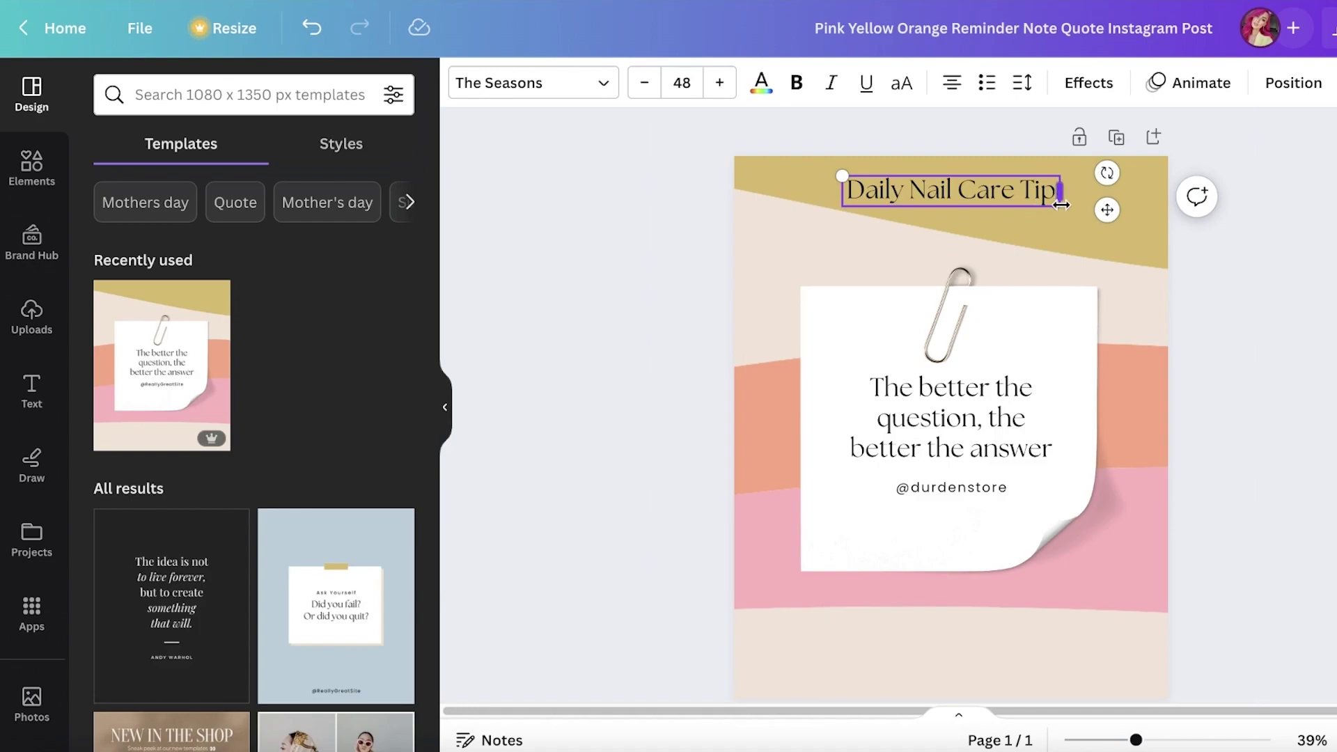
pyautogui.moveTo(1059, 200); pyautogui.dragTo(1075, 238)
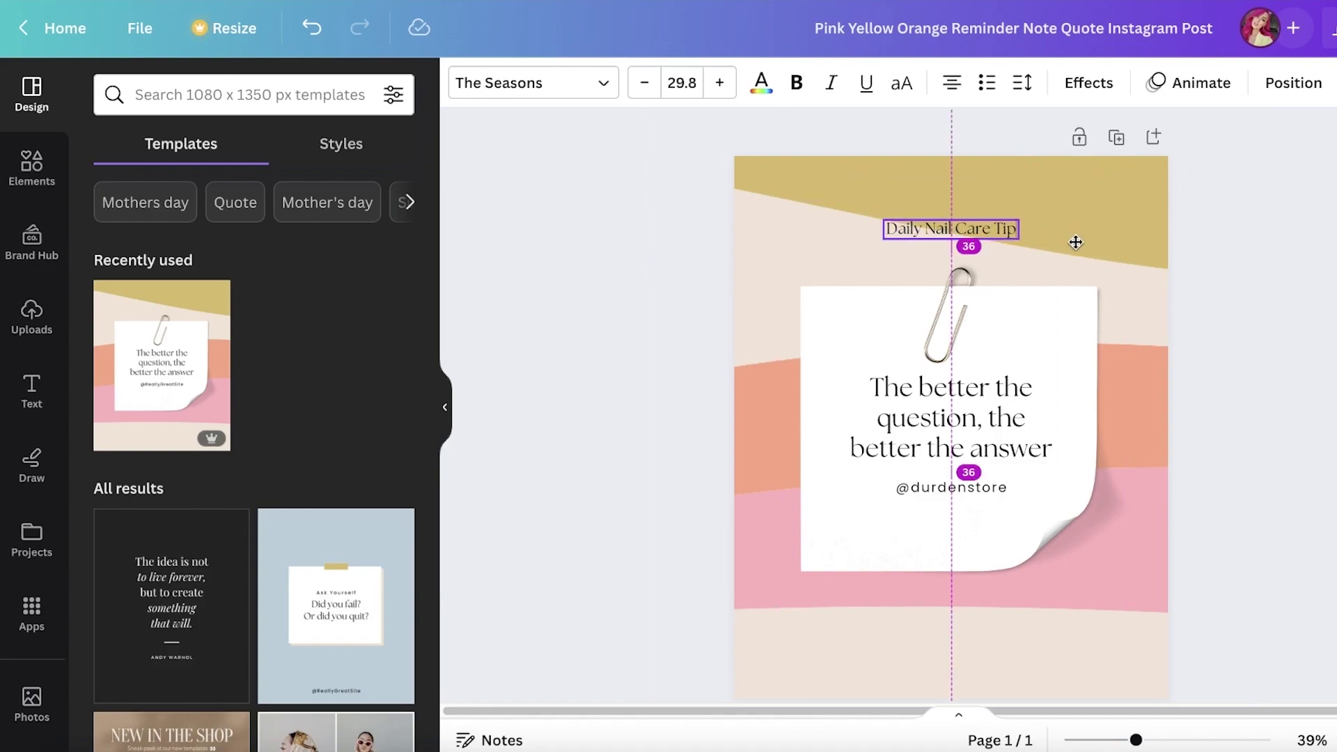
pyautogui.click(1197, 178)
pyautogui.scroll(-2, 1197, 178)
pyautogui.scroll(2, 975, 279)
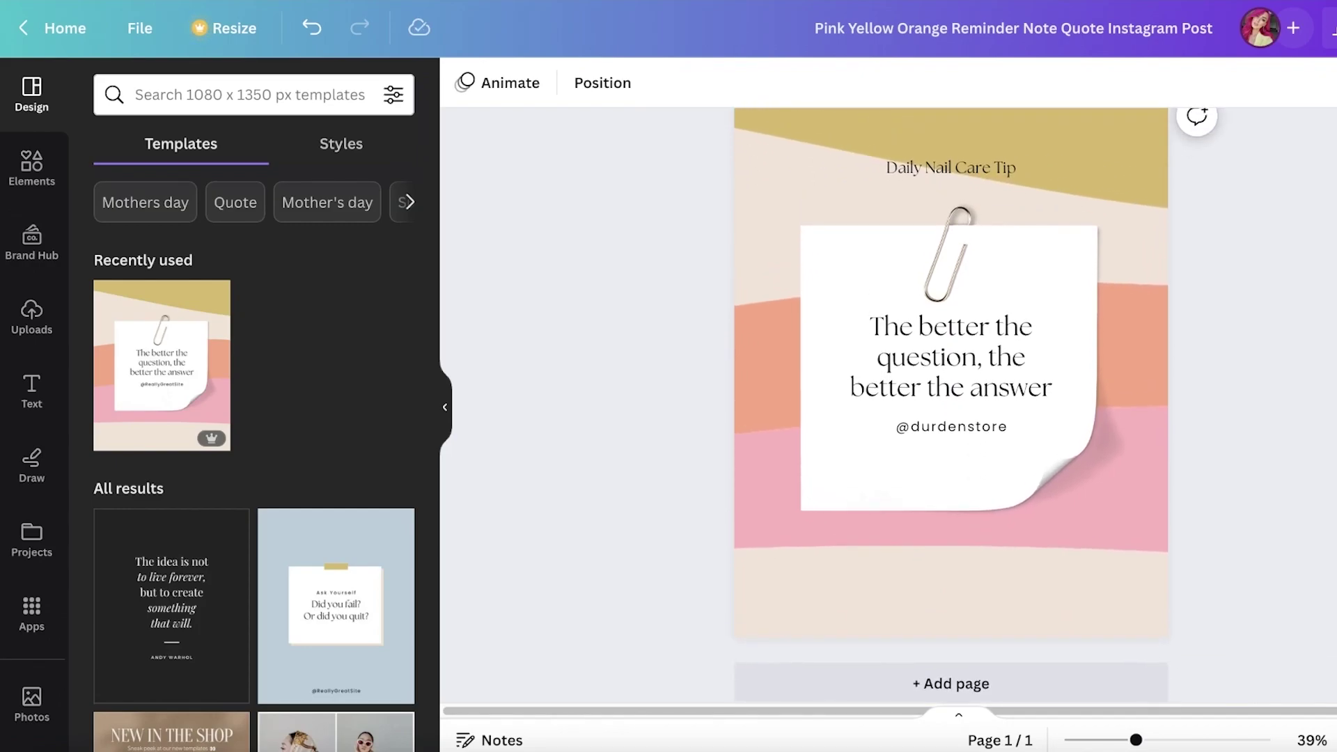
# Set the heading font to Cormorant Garamond and centre it horizontally on the band
pyautogui.click(975, 209)
pyautogui.click(543, 83)
pyautogui.click(174, 261)
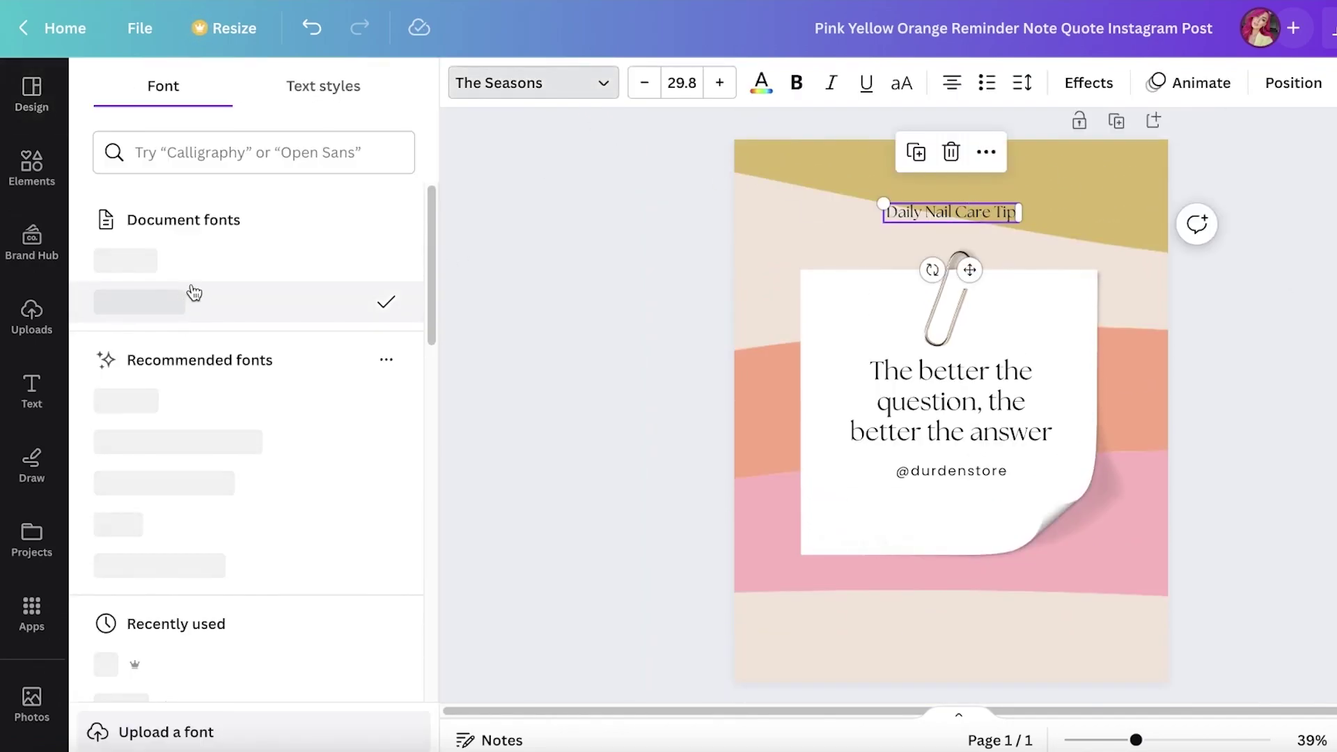
pyautogui.click(212, 449)
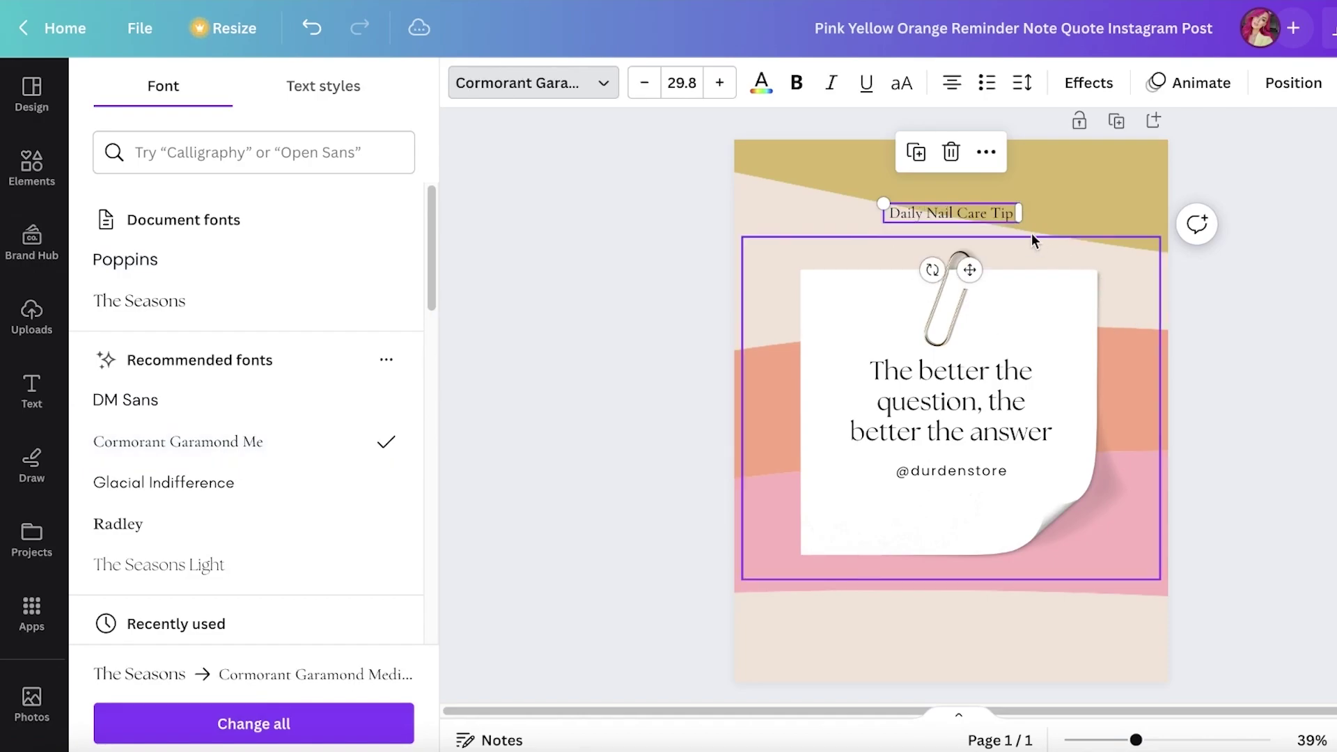
pyautogui.click(1312, 318)
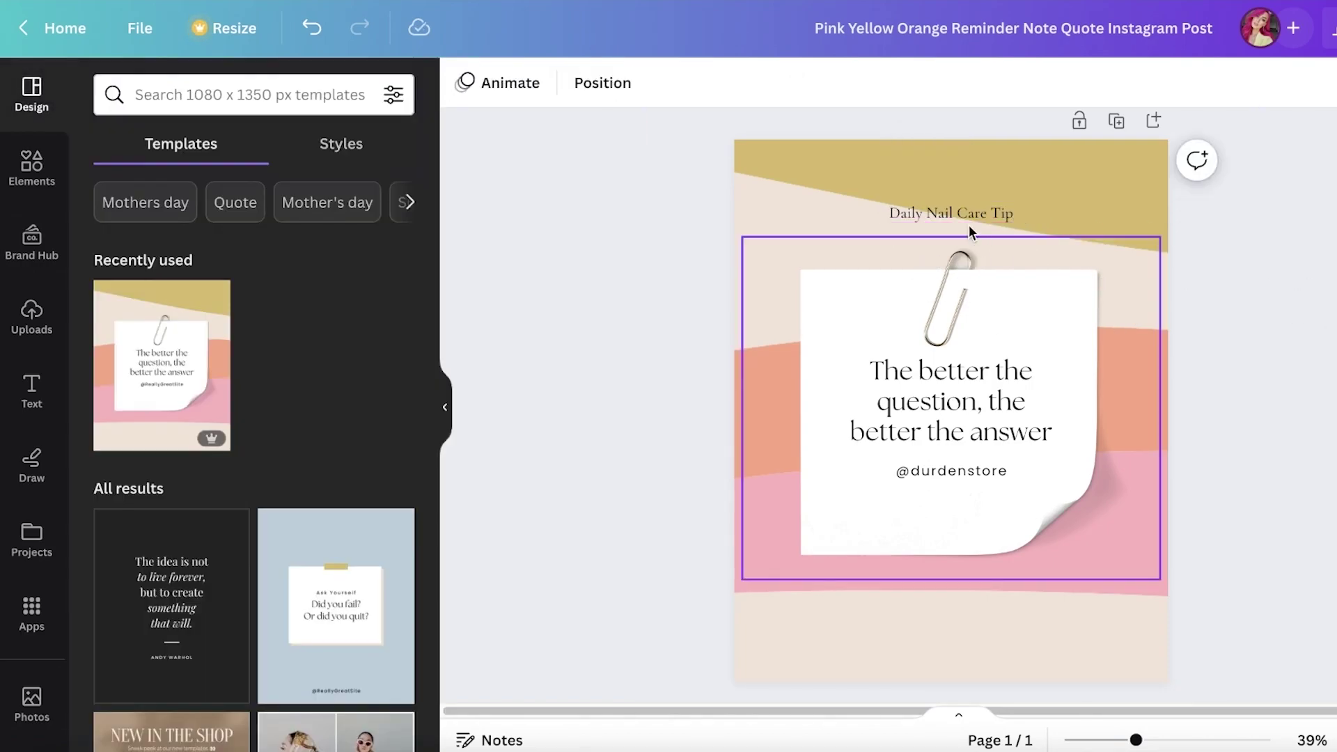
pyautogui.click(961, 213)
pyautogui.moveTo(969, 265); pyautogui.dragTo(967, 265)
pyautogui.scroll(-1, 1045, 300)
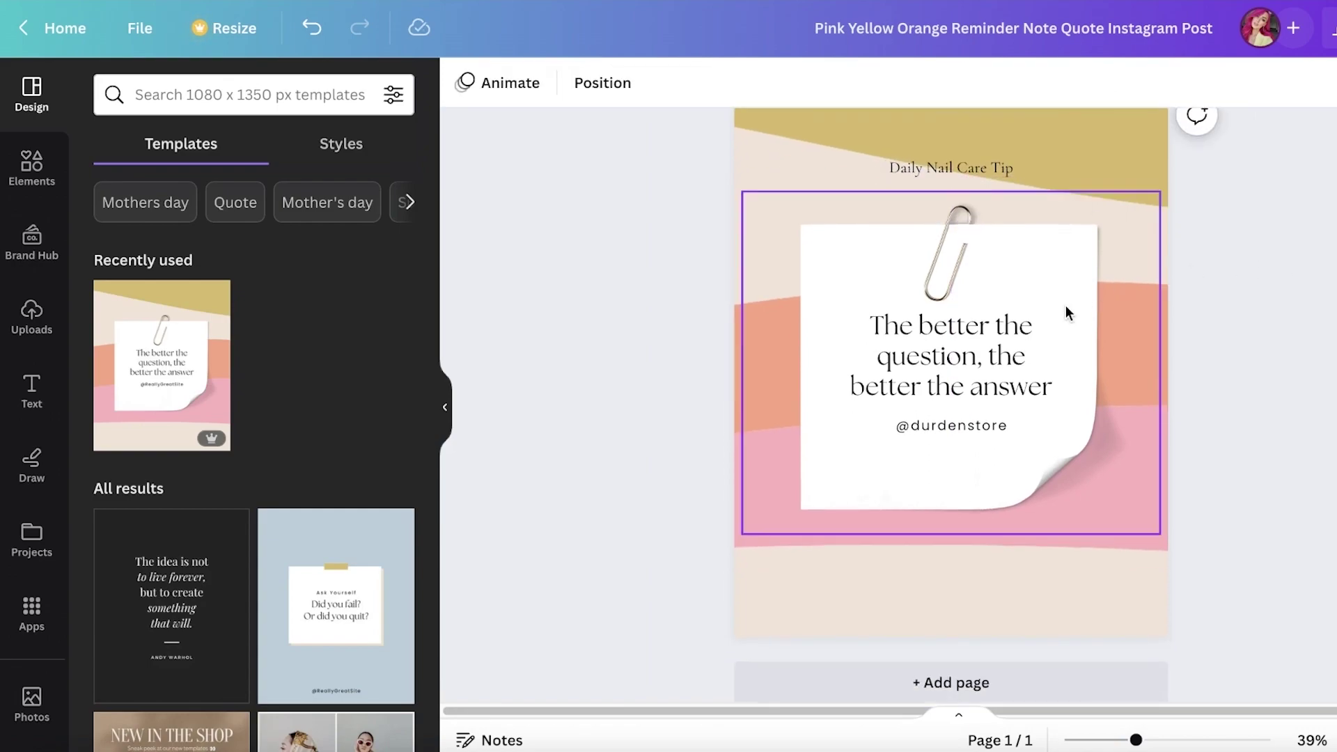
pyautogui.scroll(1, 1068, 313)
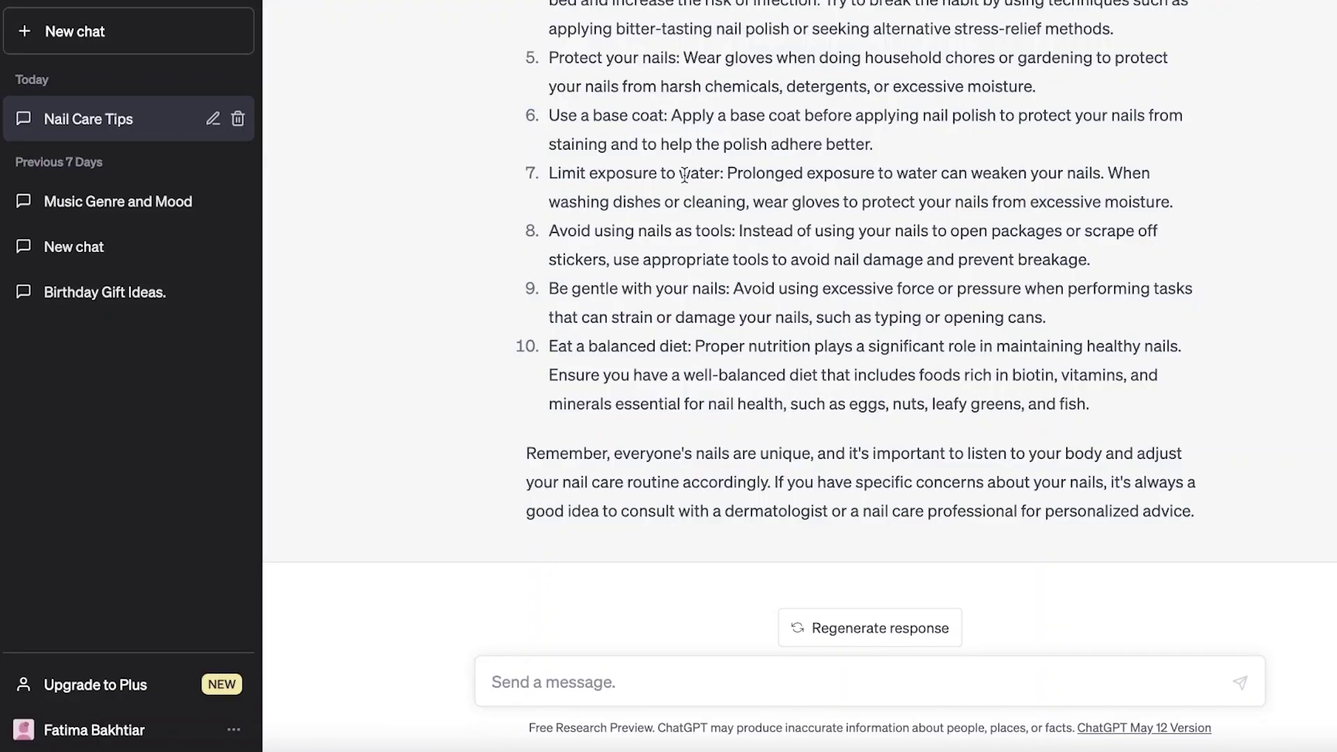
# Open the blank Excel workbook, then copy all ten nail care tips from ChatGPT's answer
pyautogui.scroll(5, 684, 174)
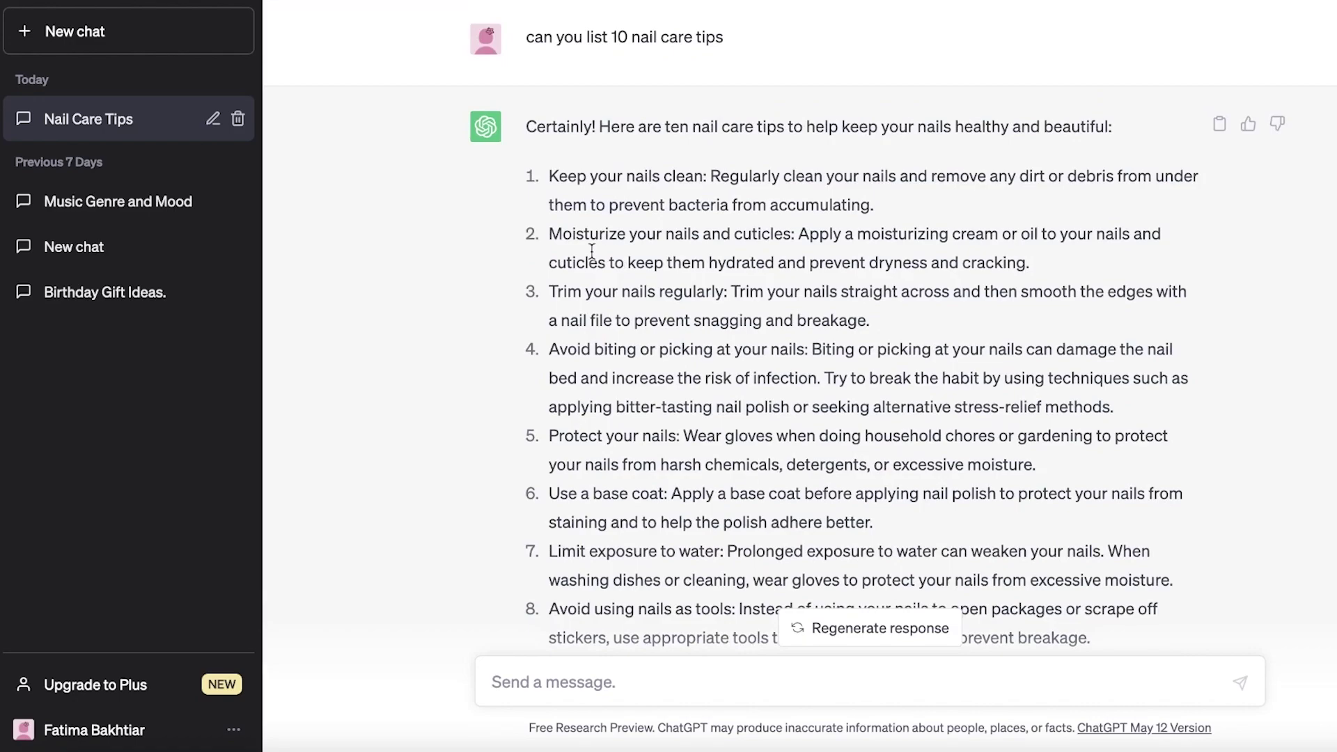
pyautogui.scroll(-1, 544, 181)
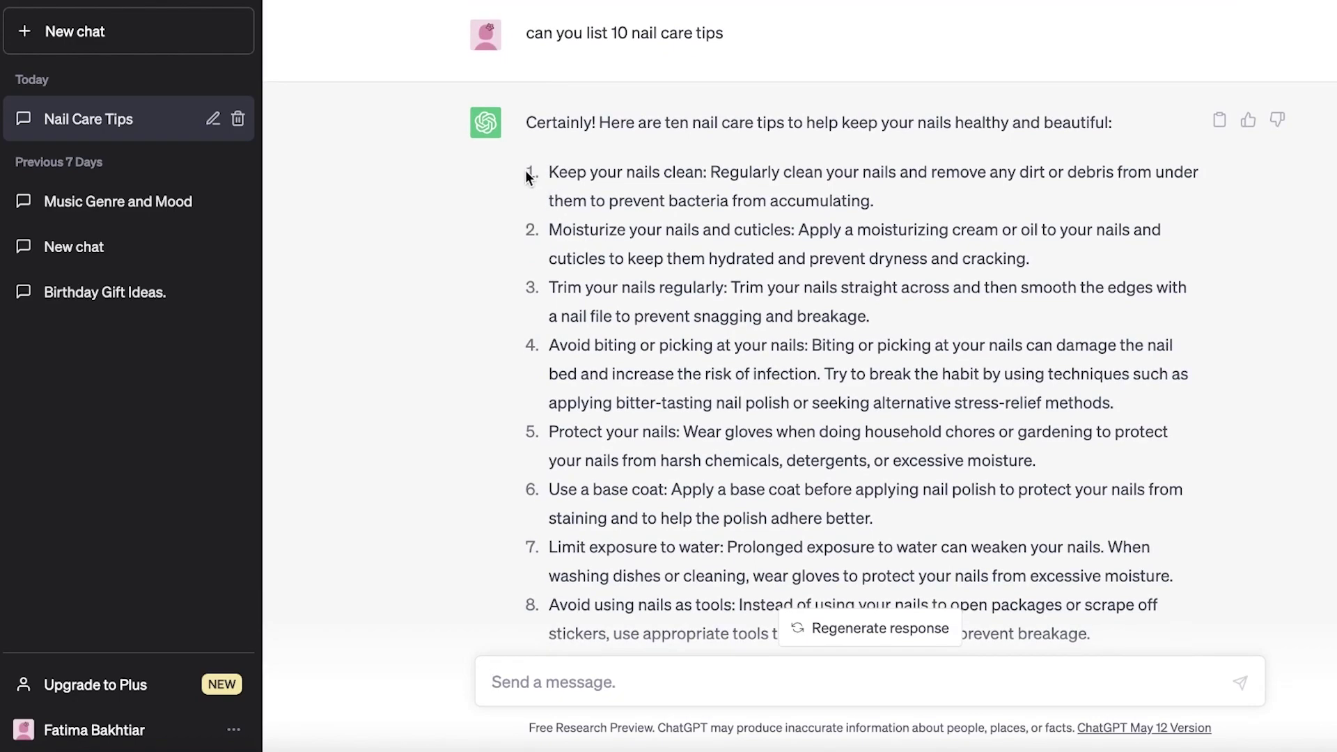
pyautogui.click(894, 745)
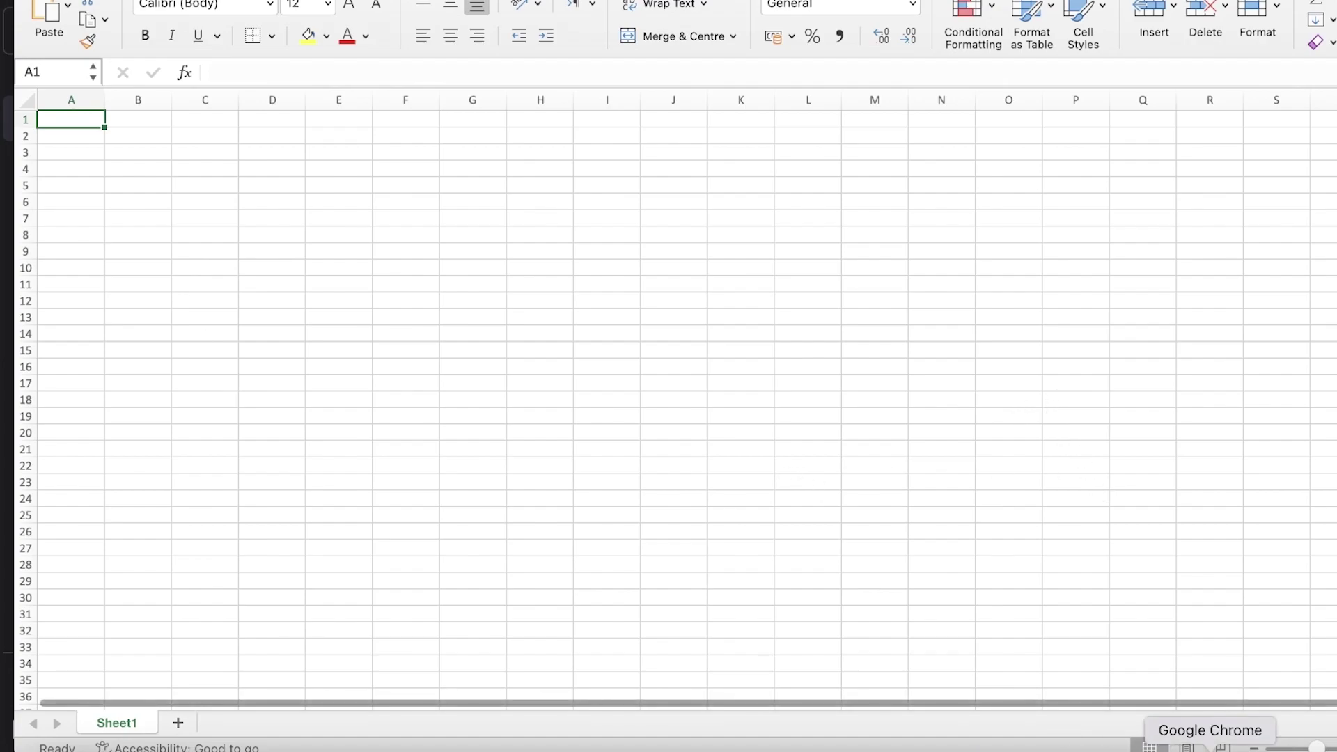
pyautogui.click(1211, 747)
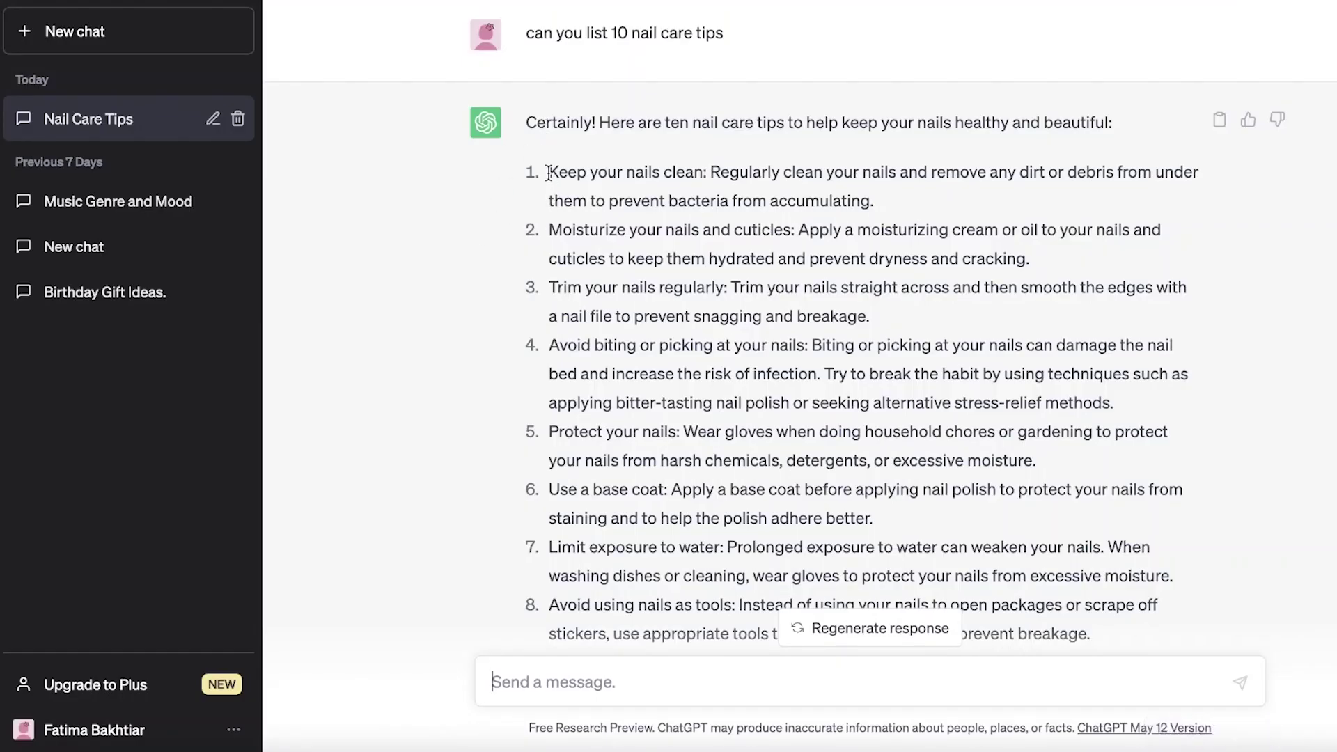
pyautogui.moveTo(548, 173); pyautogui.dragTo(1101, 418)
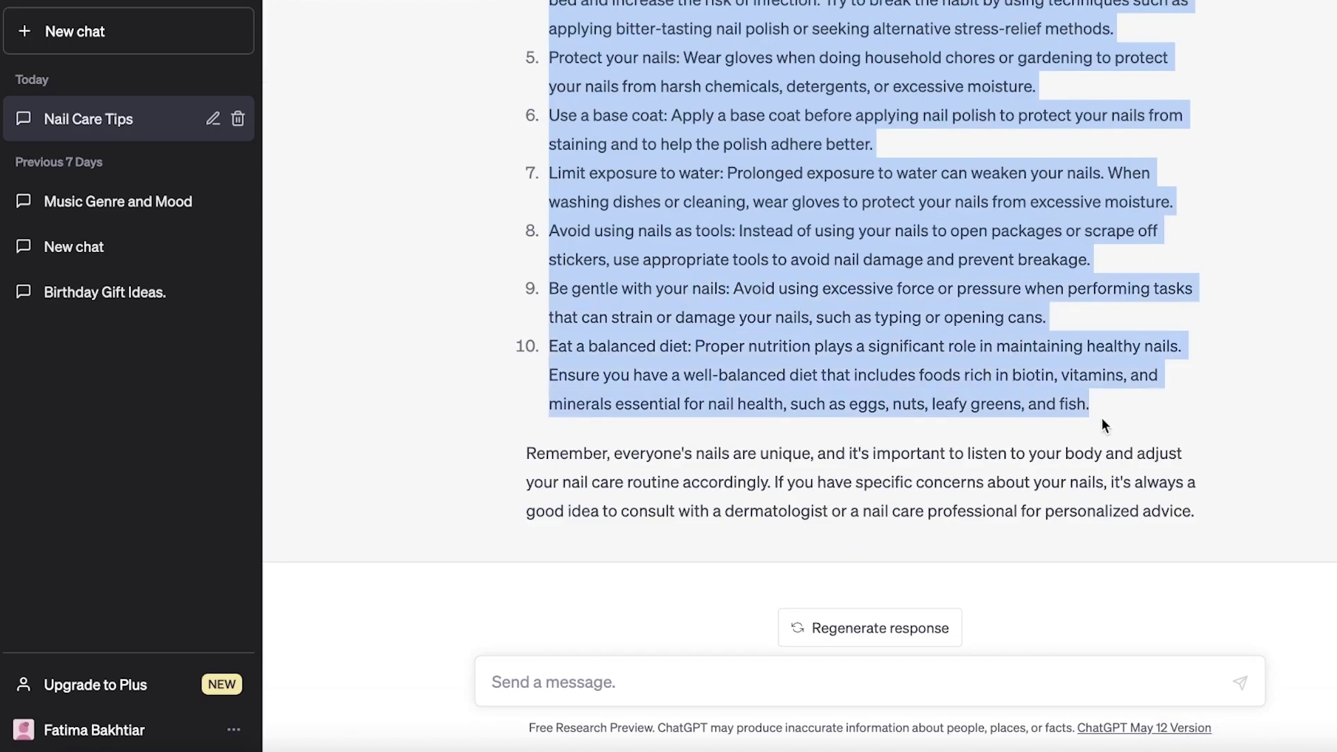
pyautogui.rightClick(839, 343)
pyautogui.click(849, 383)
pyautogui.click(910, 747)
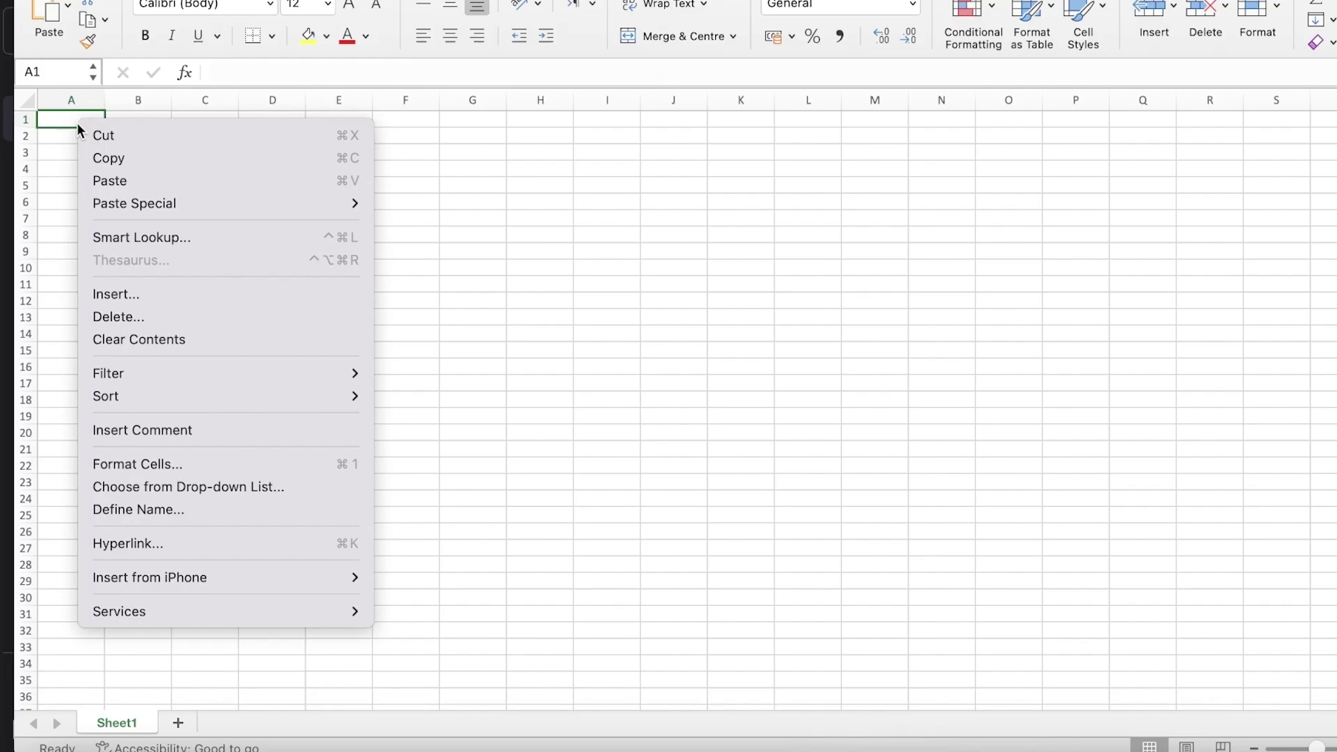
# Paste the ten tips into cells A1 to A10 and check the Paste Options
pyautogui.rightClick(77, 122)
pyautogui.click(111, 180)
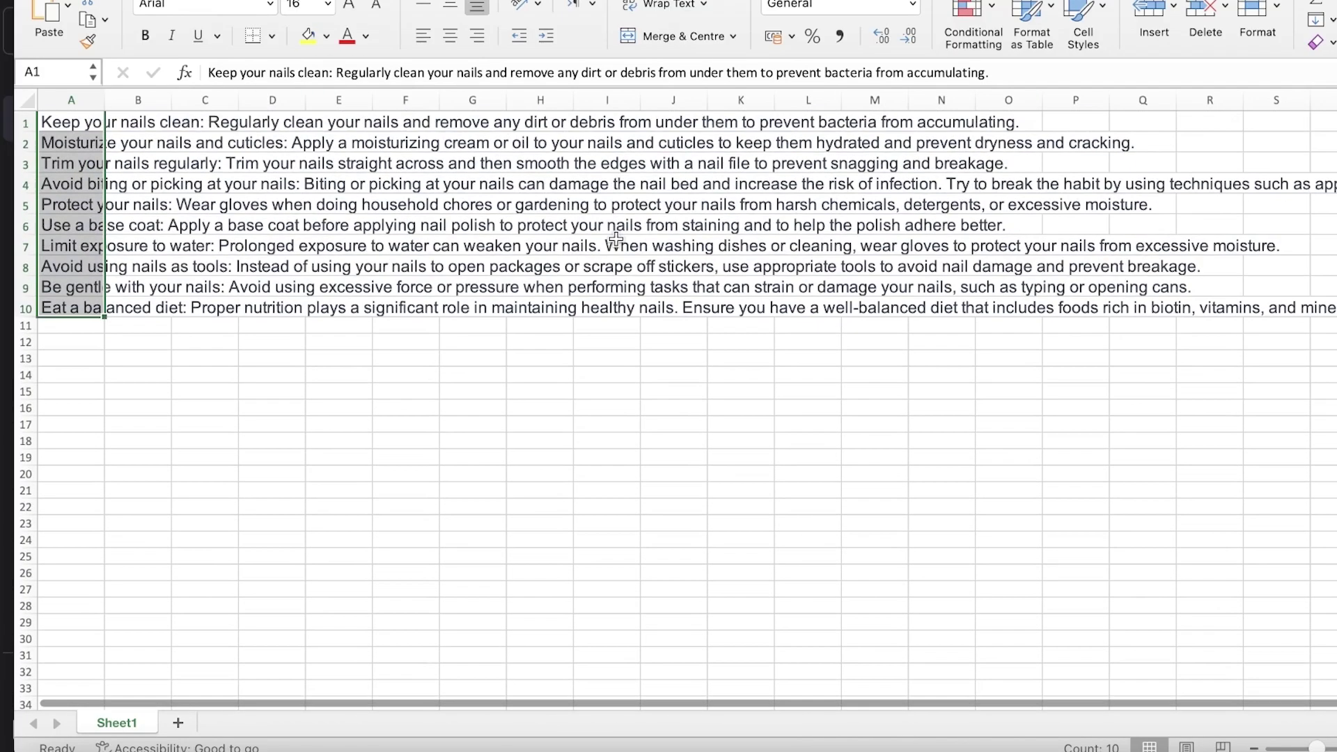
pyautogui.scroll(-1, 376, 202)
pyautogui.scroll(1, 265, 202)
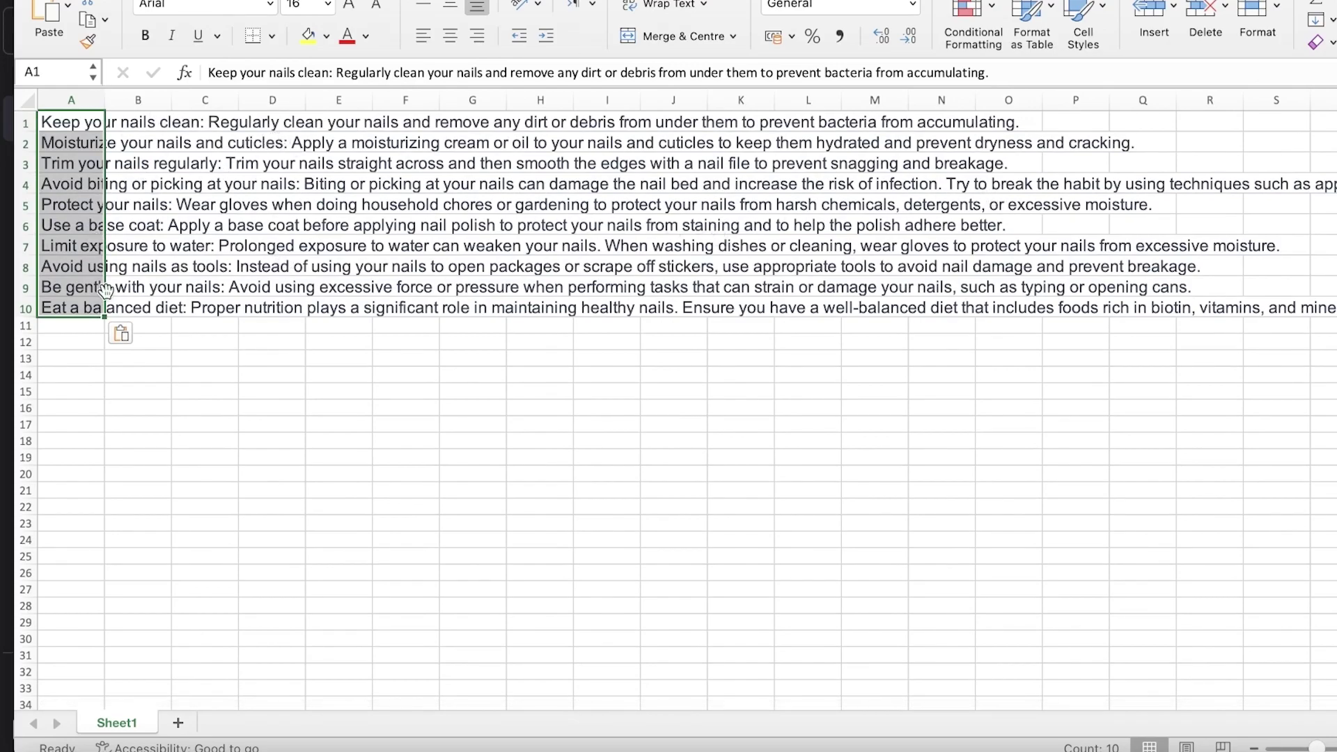
pyautogui.click(120, 336)
# Save the sheet to the Desktop as 'nailcaretips' in CSV UTF-8 (Comma-delimited) format
pyautogui.press('super+s')
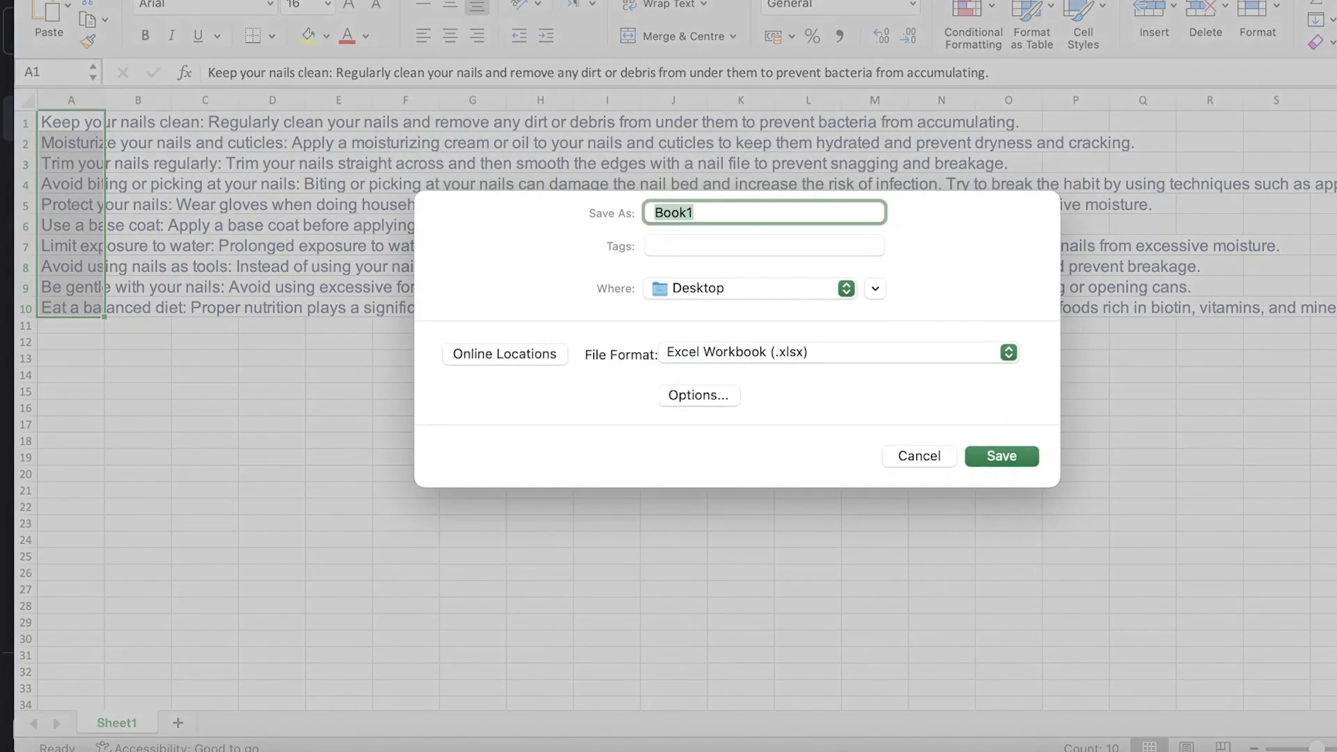
pyautogui.click(864, 354)
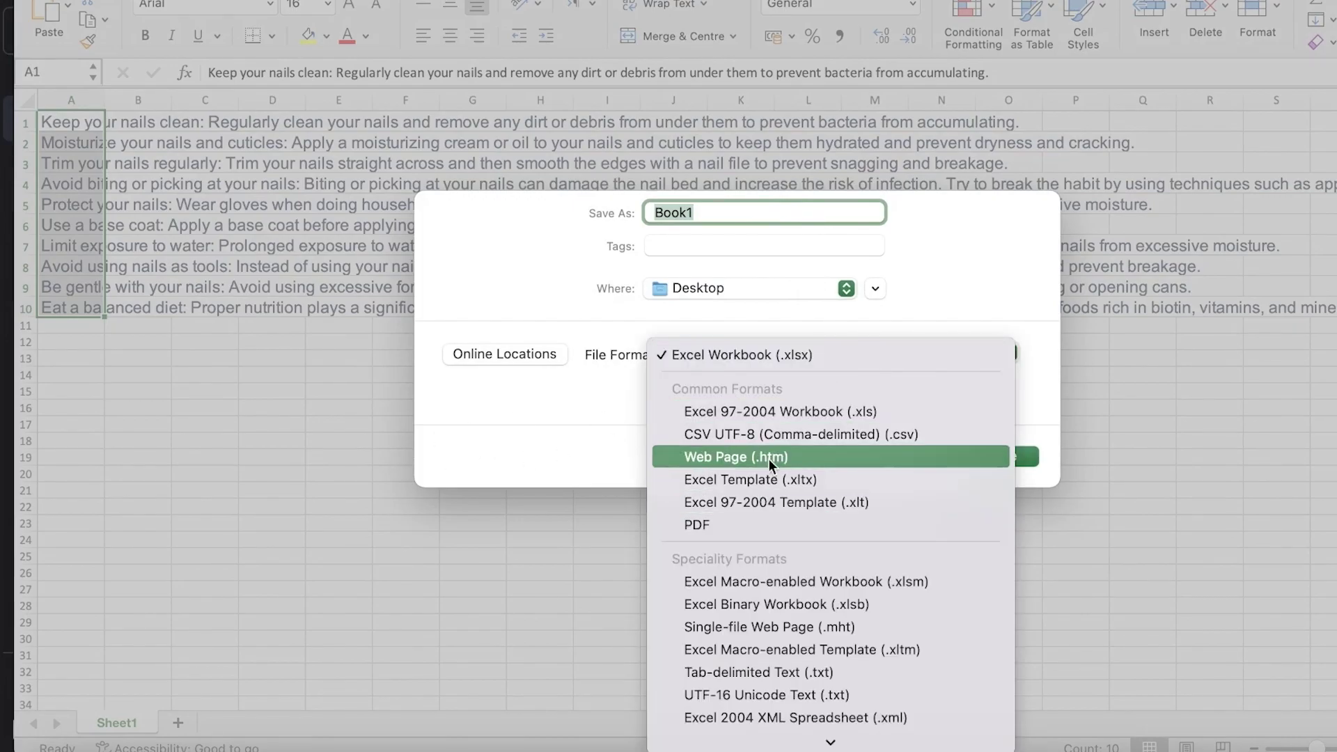
pyautogui.click(849, 433)
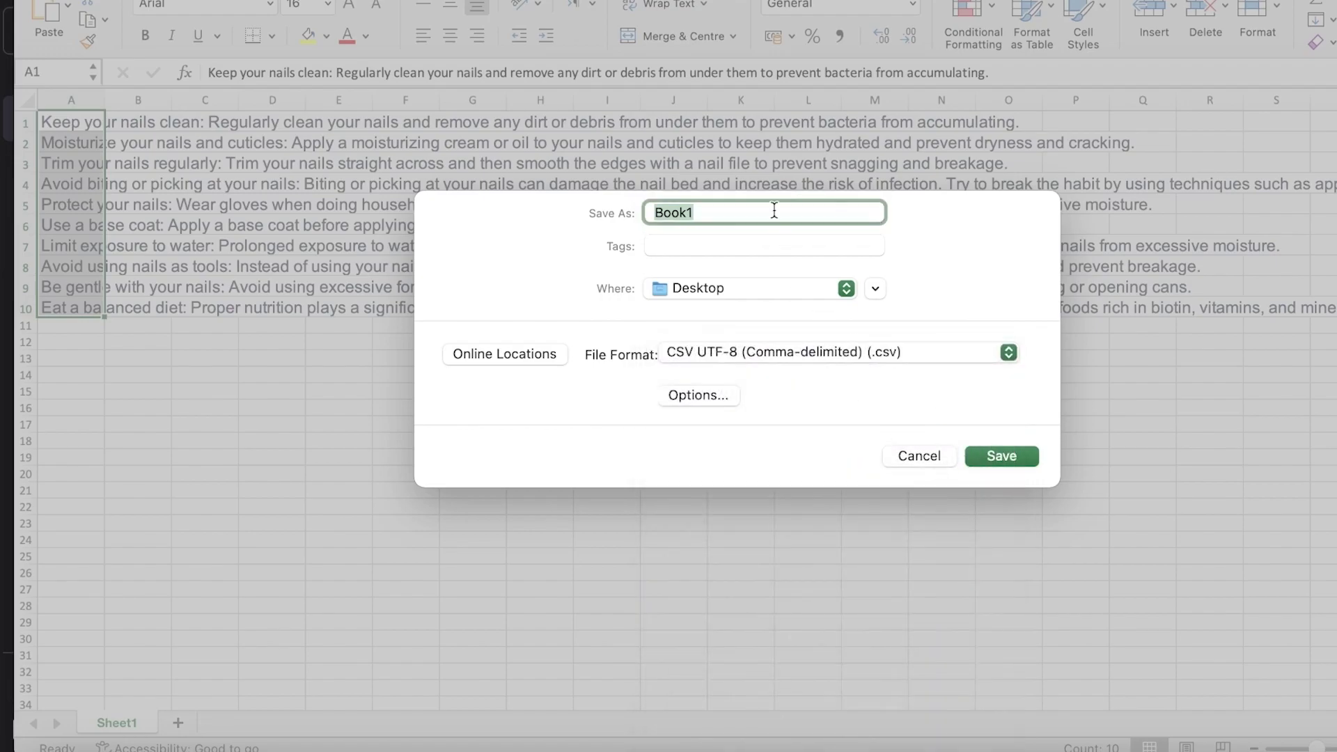
pyautogui.write('nailcaretips')
pyautogui.click(1001, 456)
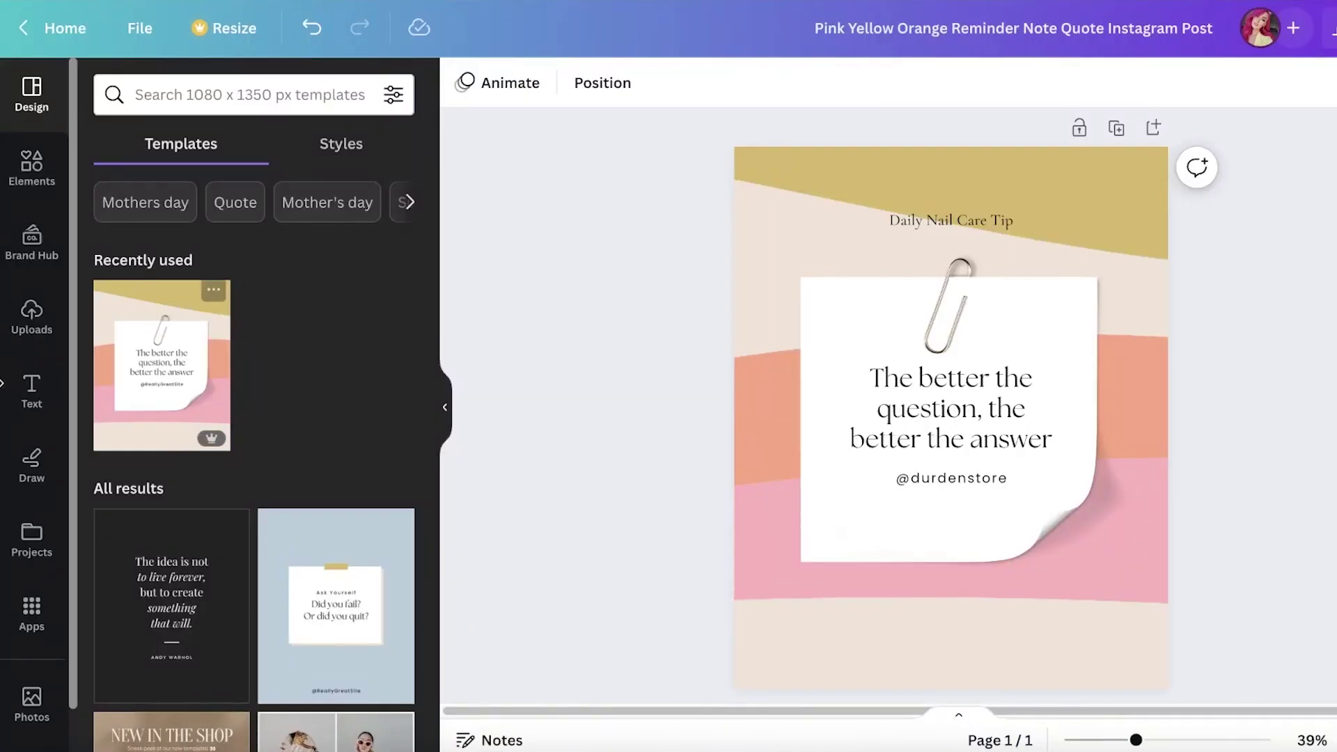
# Browse the Desktop and Downloads folders in Canva's upload picker, then close it without uploading
pyautogui.click(31, 317)
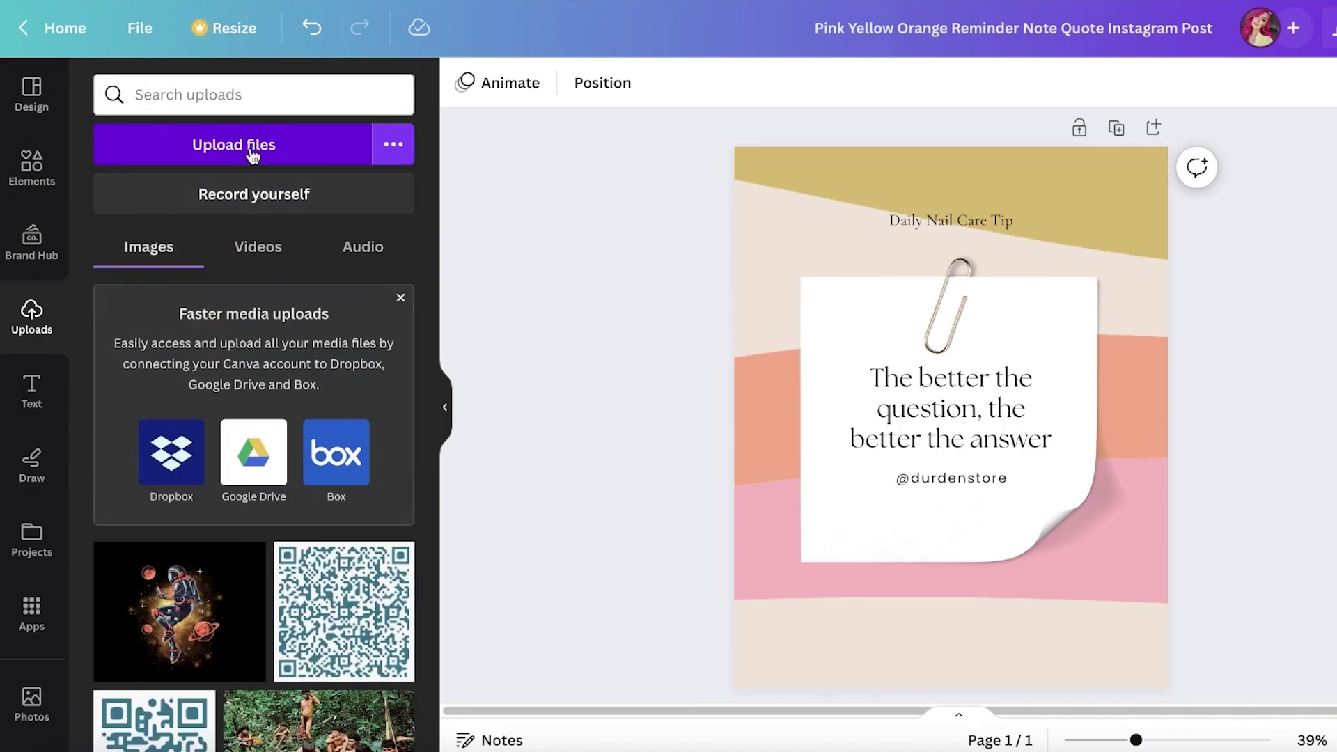
pyautogui.click(209, 144)
pyautogui.click(400, 237)
pyautogui.click(400, 212)
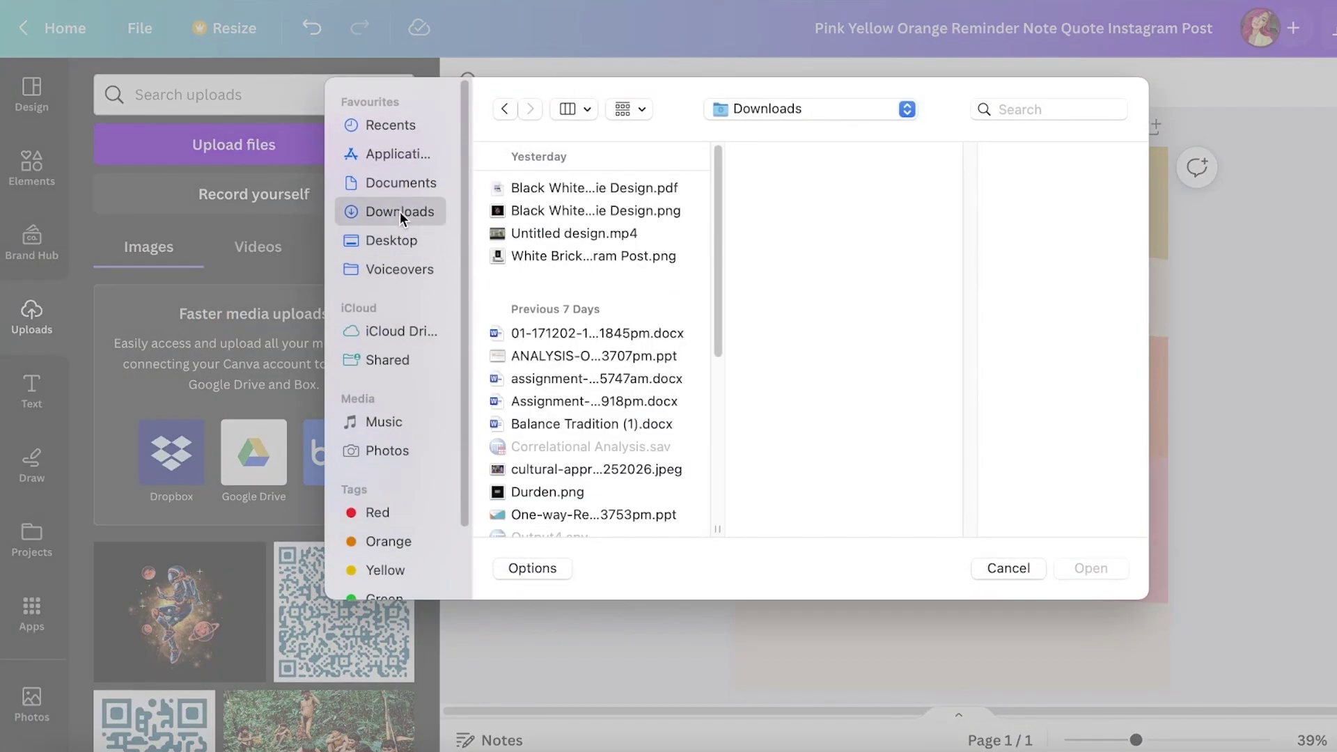
pyautogui.click(391, 240)
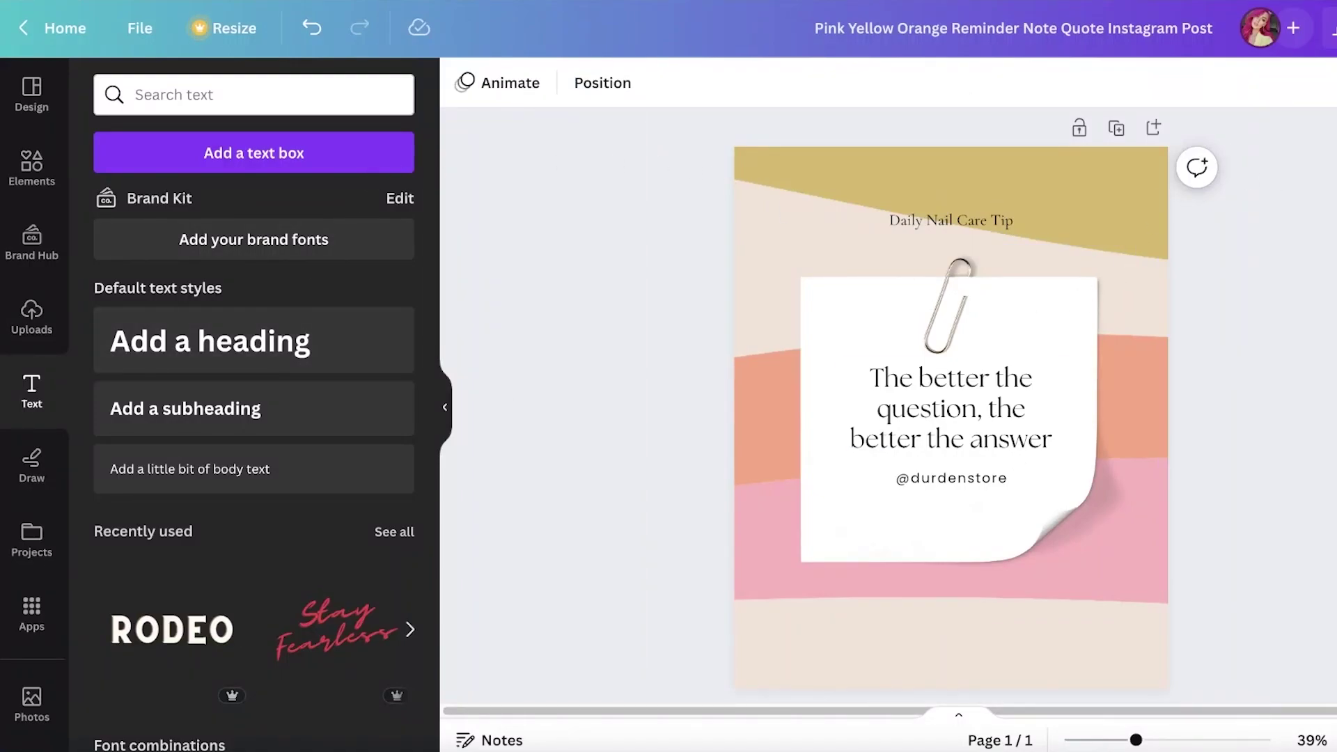
pyautogui.scroll(-2, 1166, 350)
pyautogui.scroll(1, 1254, 283)
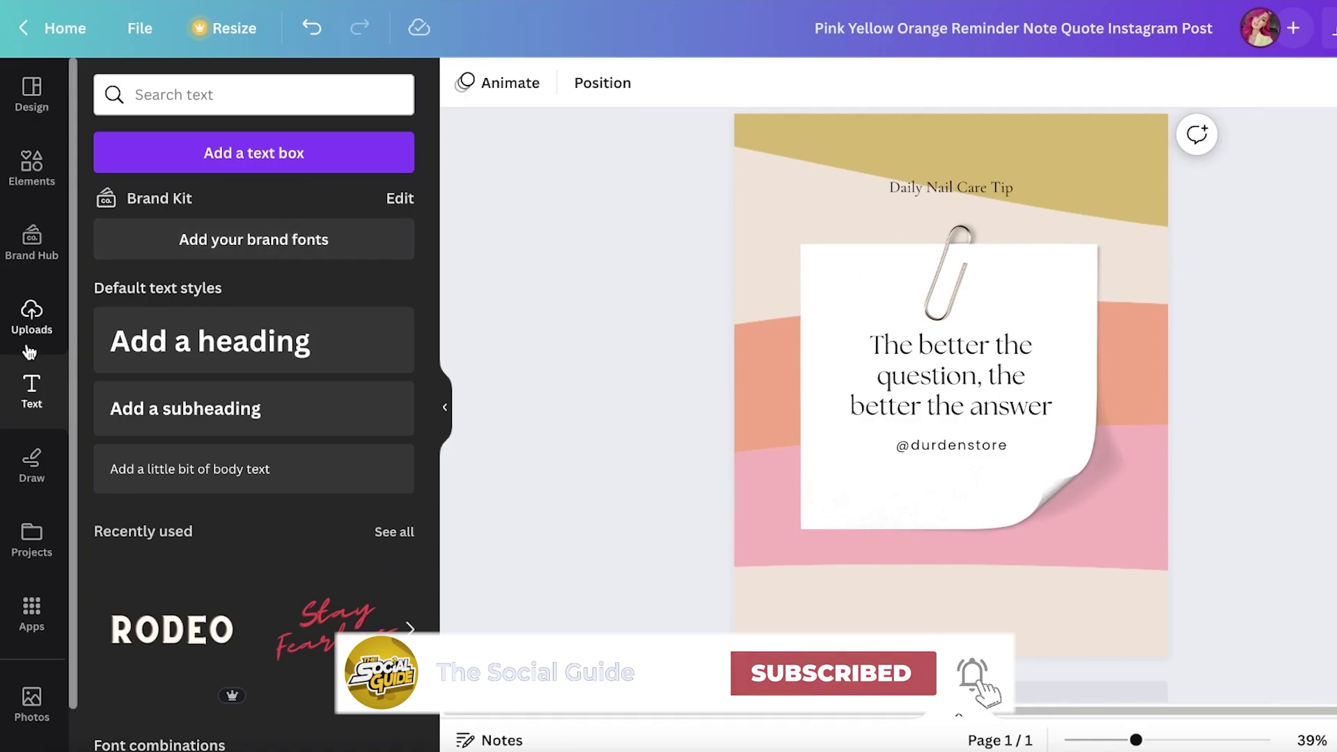
# Search the Apps panel for 'bulk' and launch the Bulk create app
pyautogui.click(37, 601)
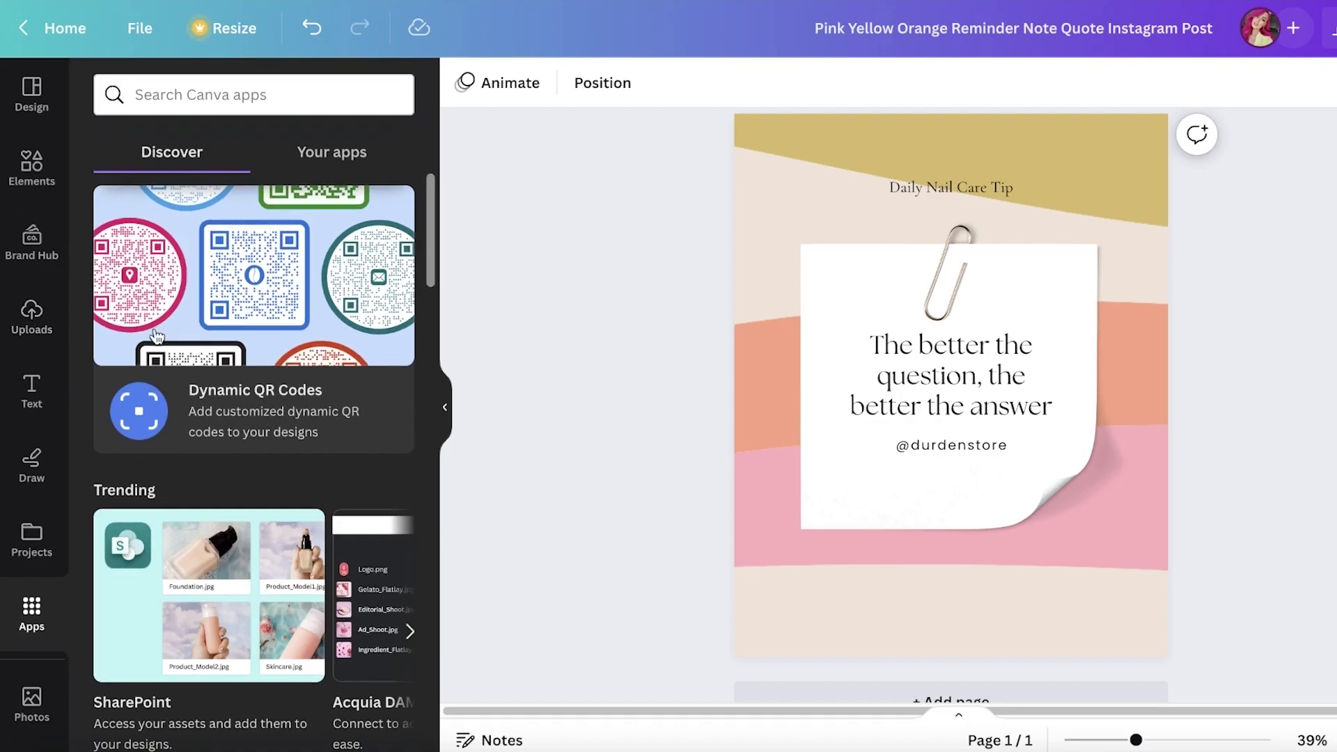
pyautogui.scroll(-3, 153, 331)
pyautogui.scroll(-6, 152, 330)
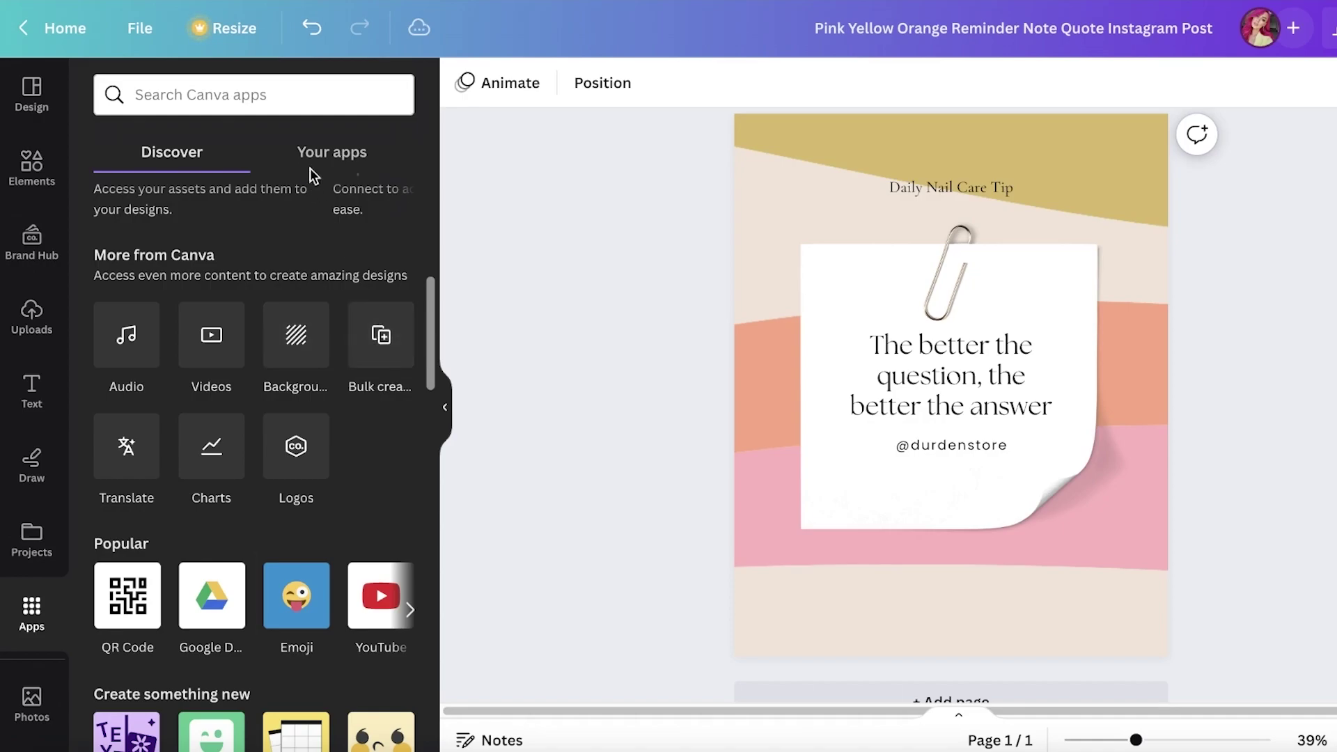
pyautogui.click(328, 104)
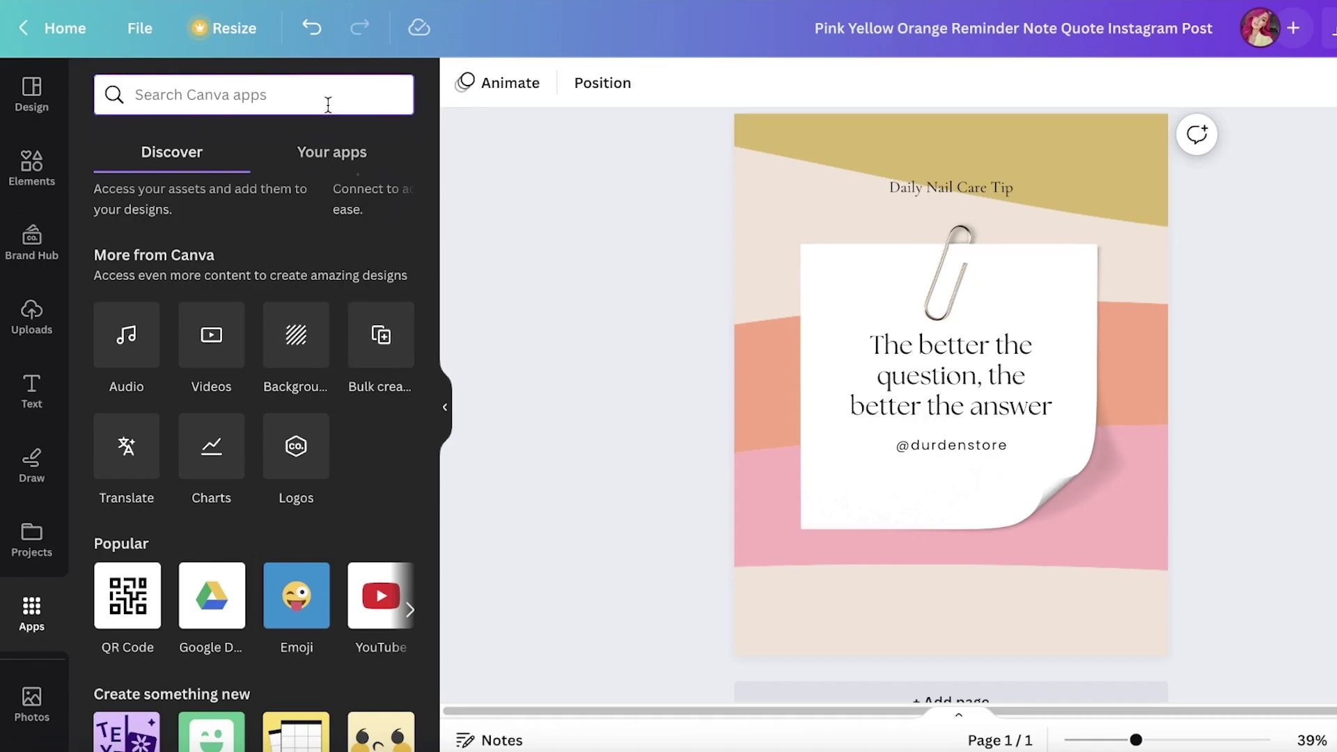
pyautogui.write('bulk')
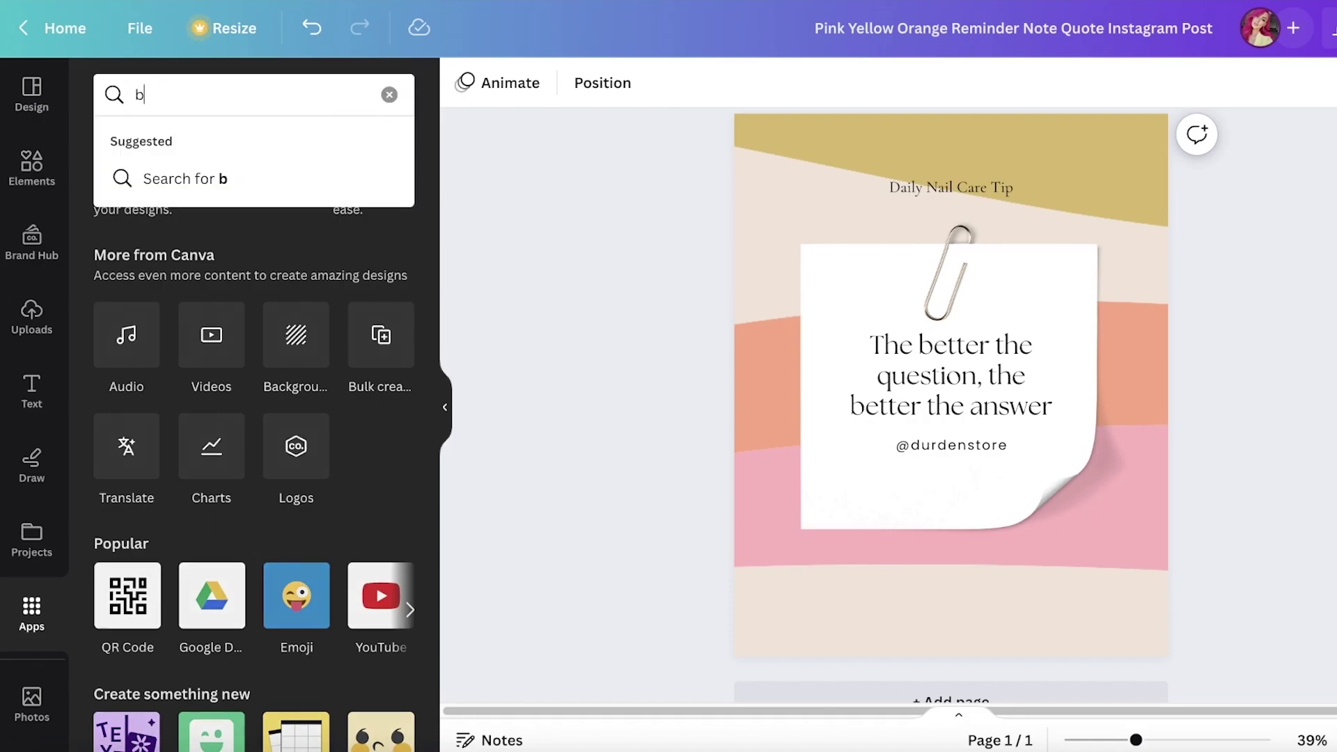
pyautogui.press('Return')
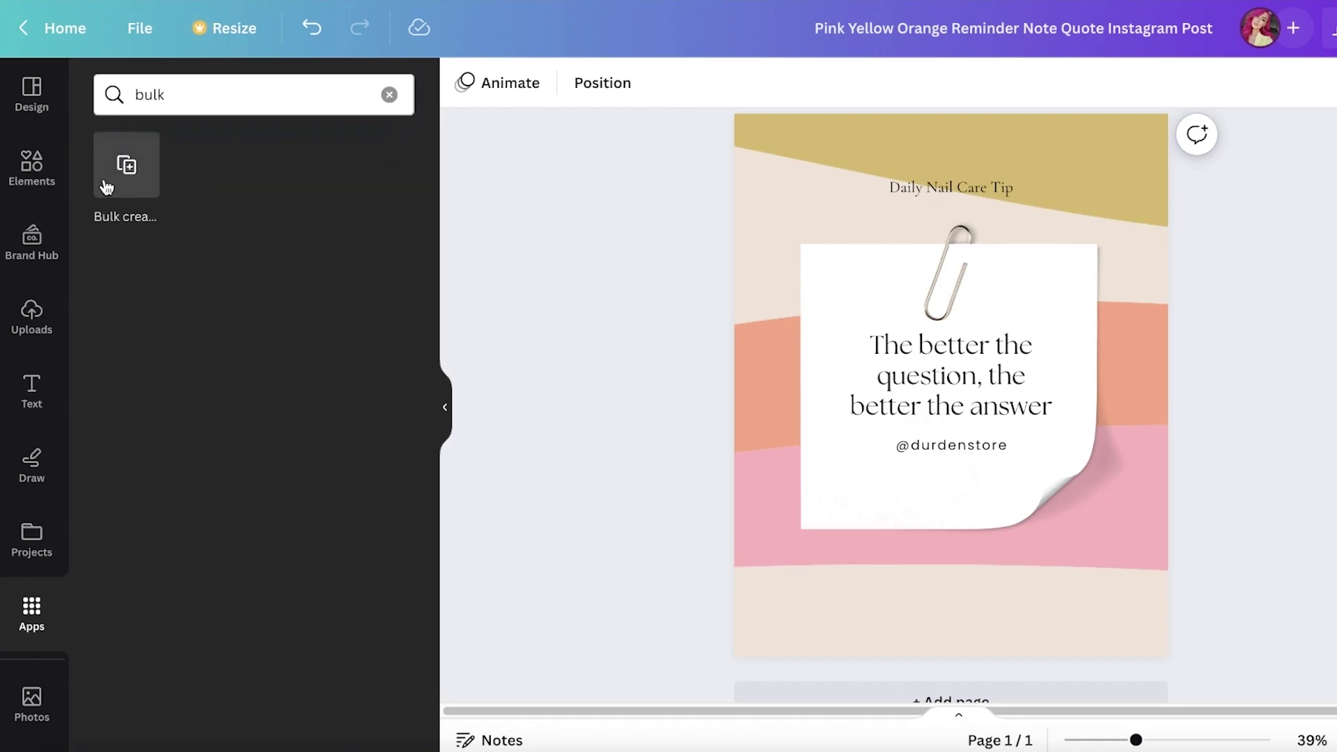
pyautogui.click(132, 177)
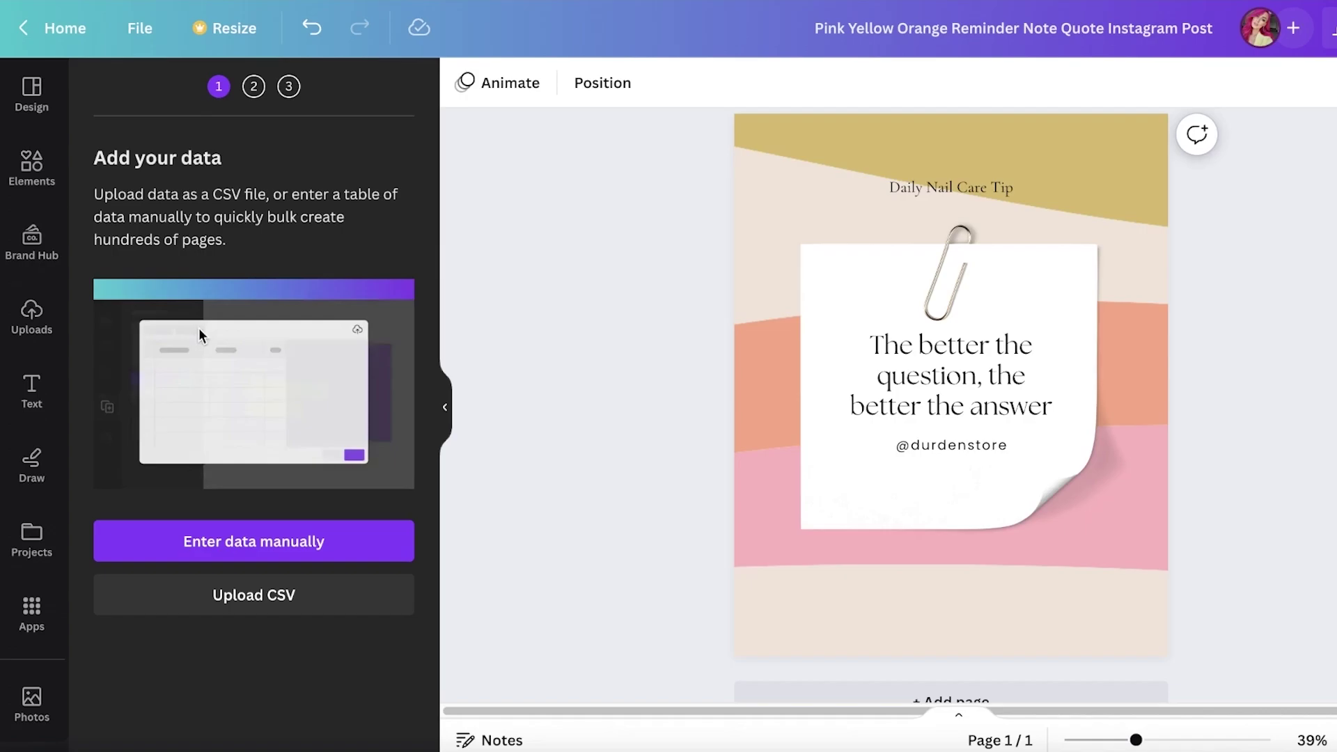
# Upload nailcaretips.csv from the Desktop as the Bulk create data source
pyautogui.click(234, 607)
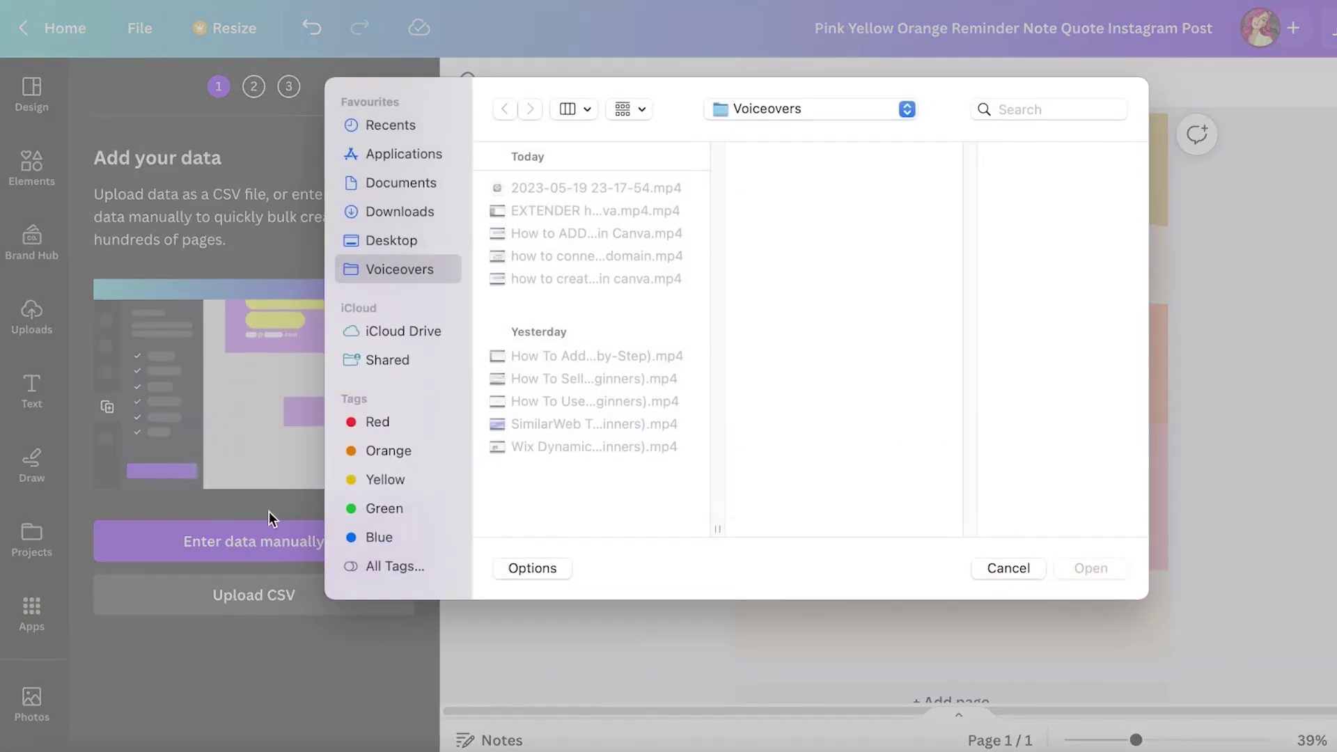
pyautogui.click(390, 185)
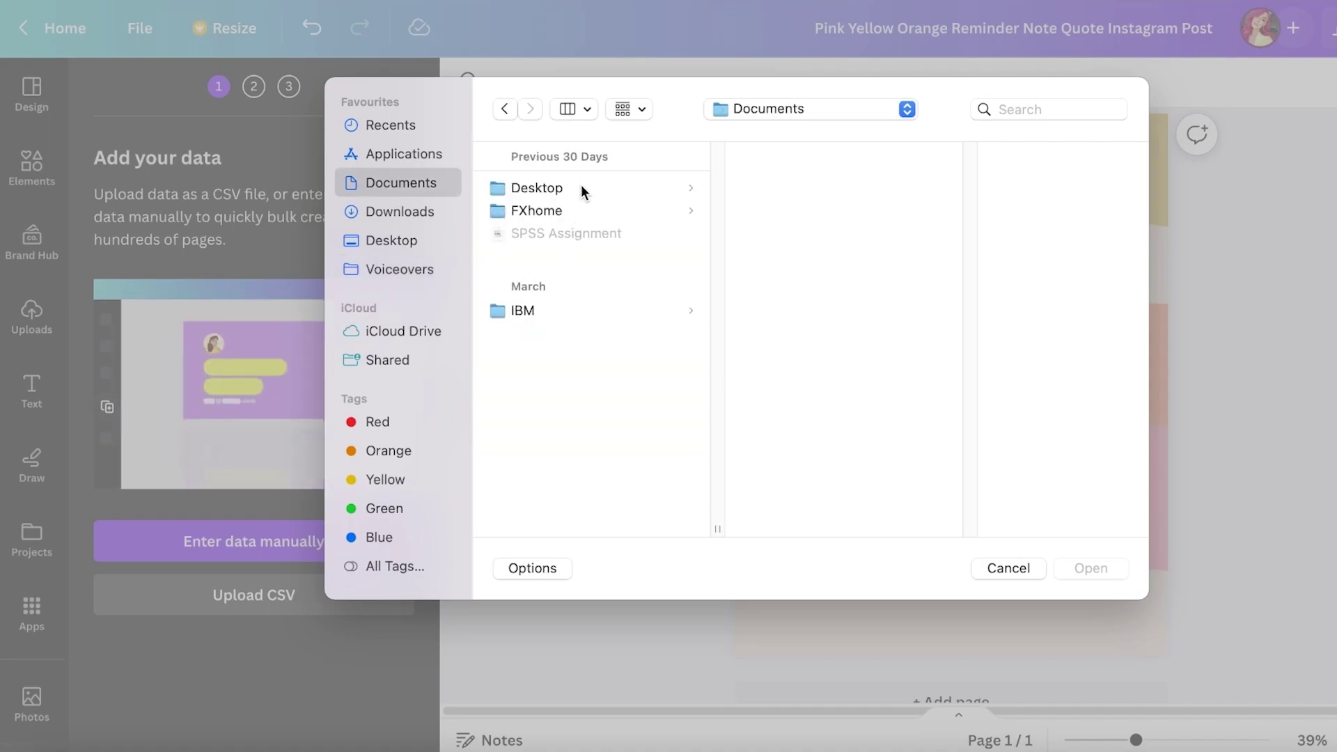
pyautogui.click(533, 188)
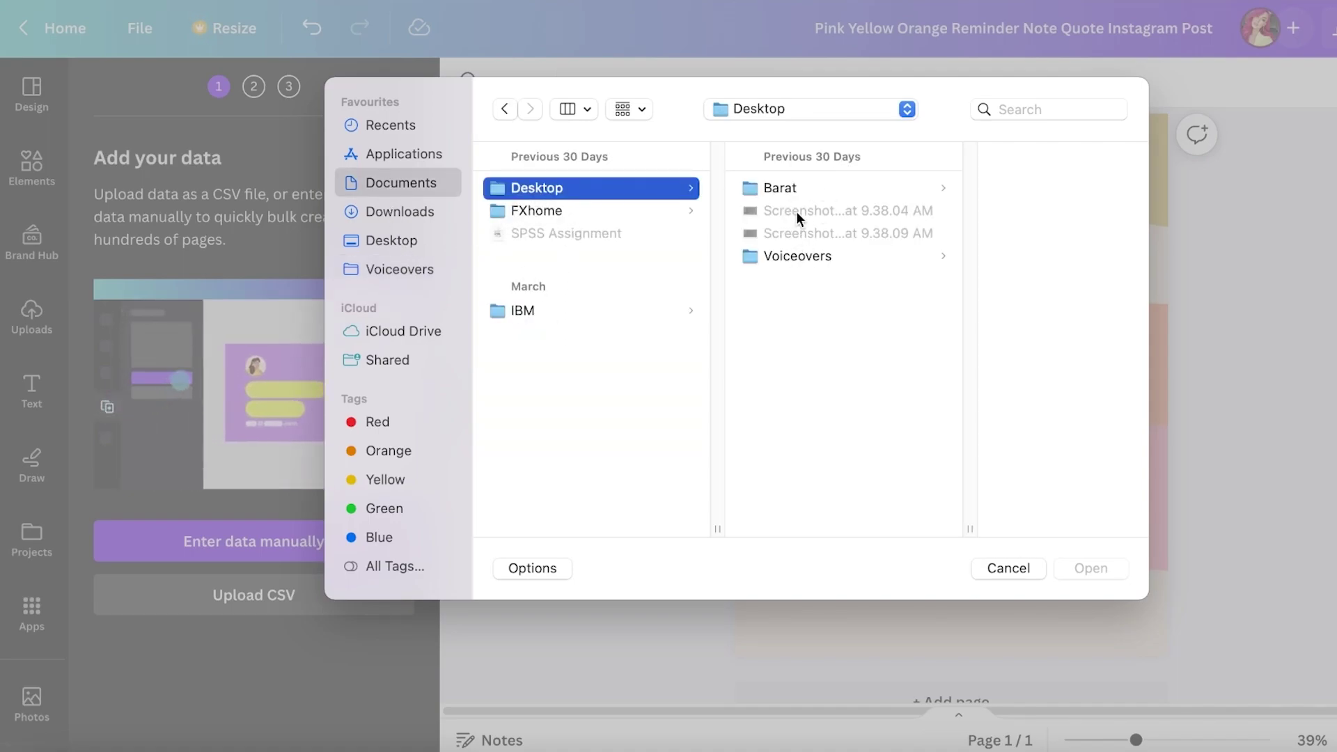
pyautogui.click(1062, 108)
pyautogui.write('nail')
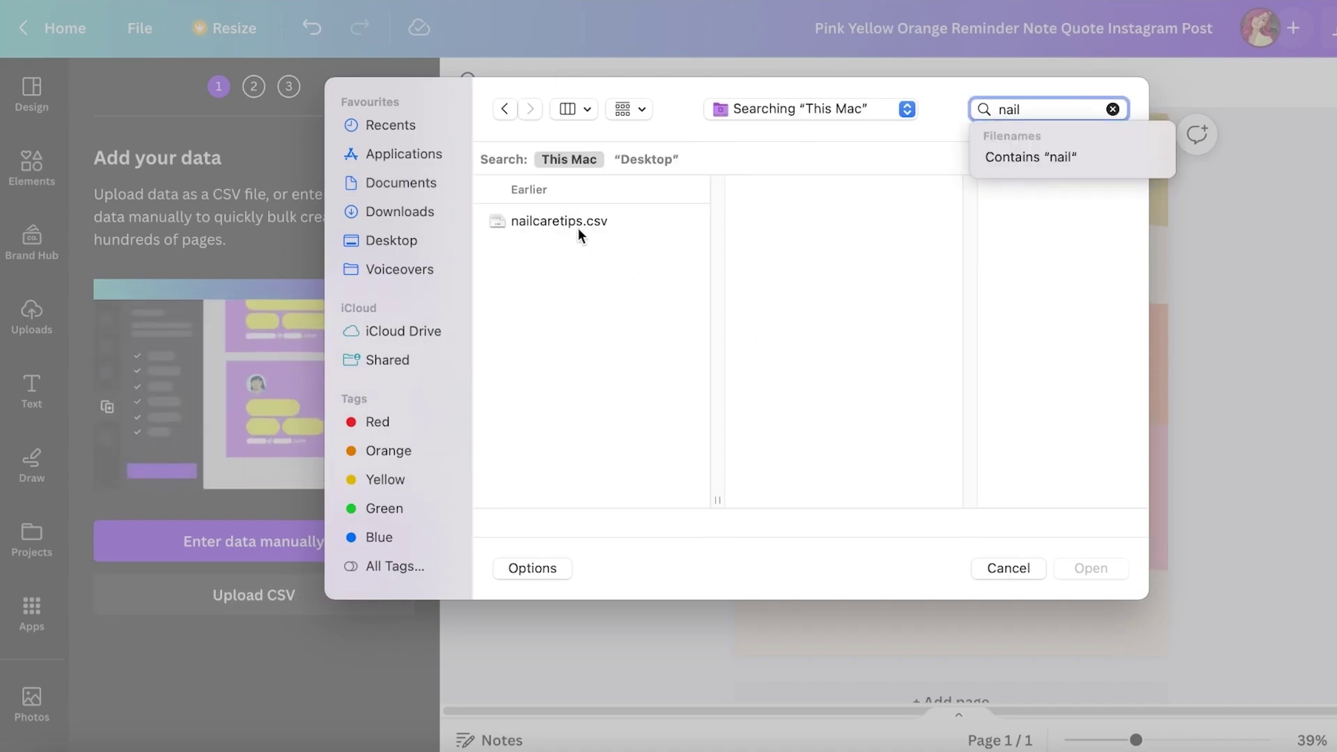
pyautogui.click(578, 225)
pyautogui.click(1090, 568)
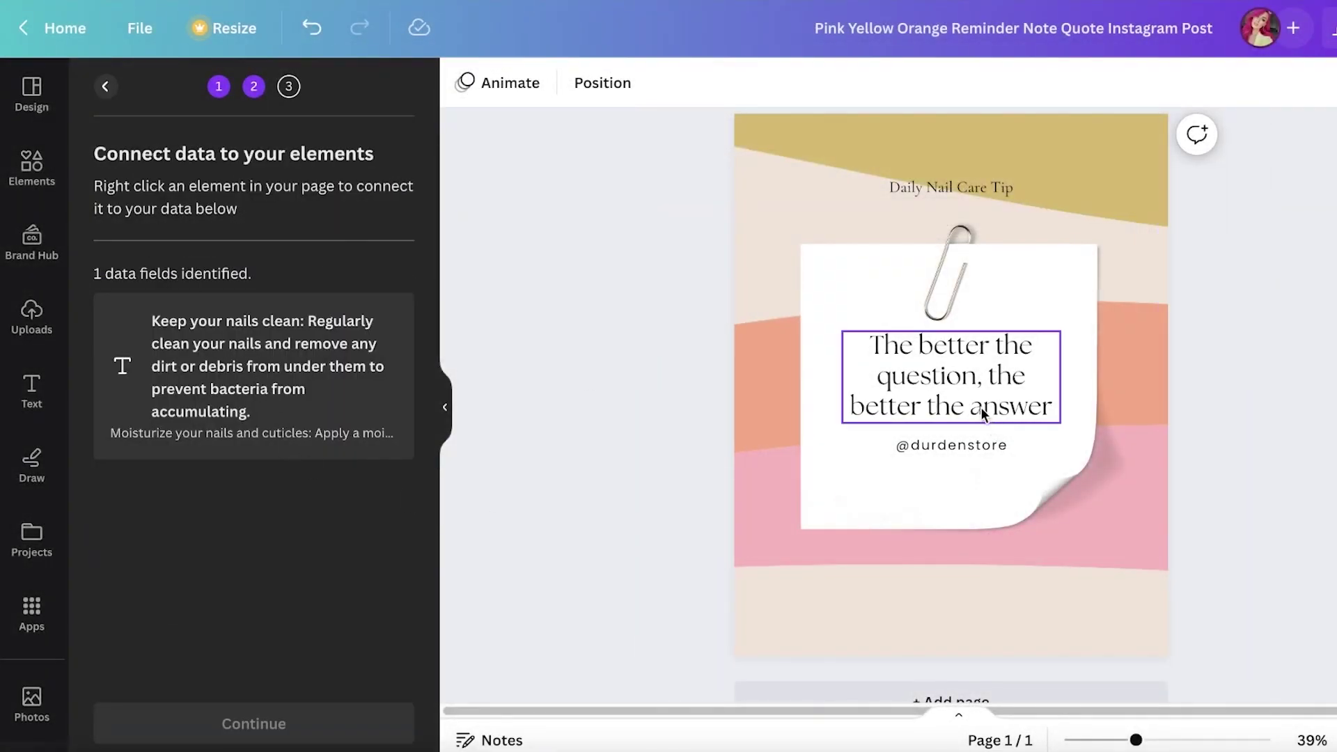
# Delete the note's original quote text box
pyautogui.click(947, 364)
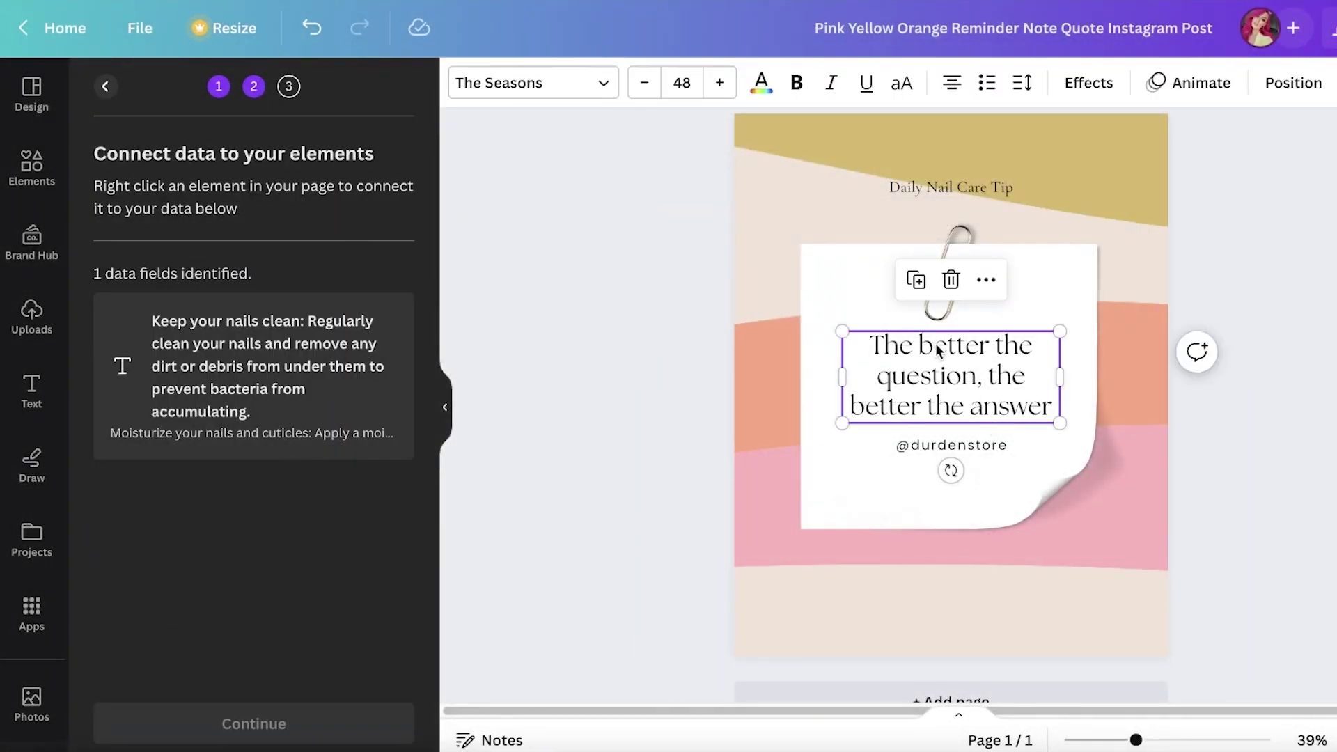
pyautogui.click(937, 350)
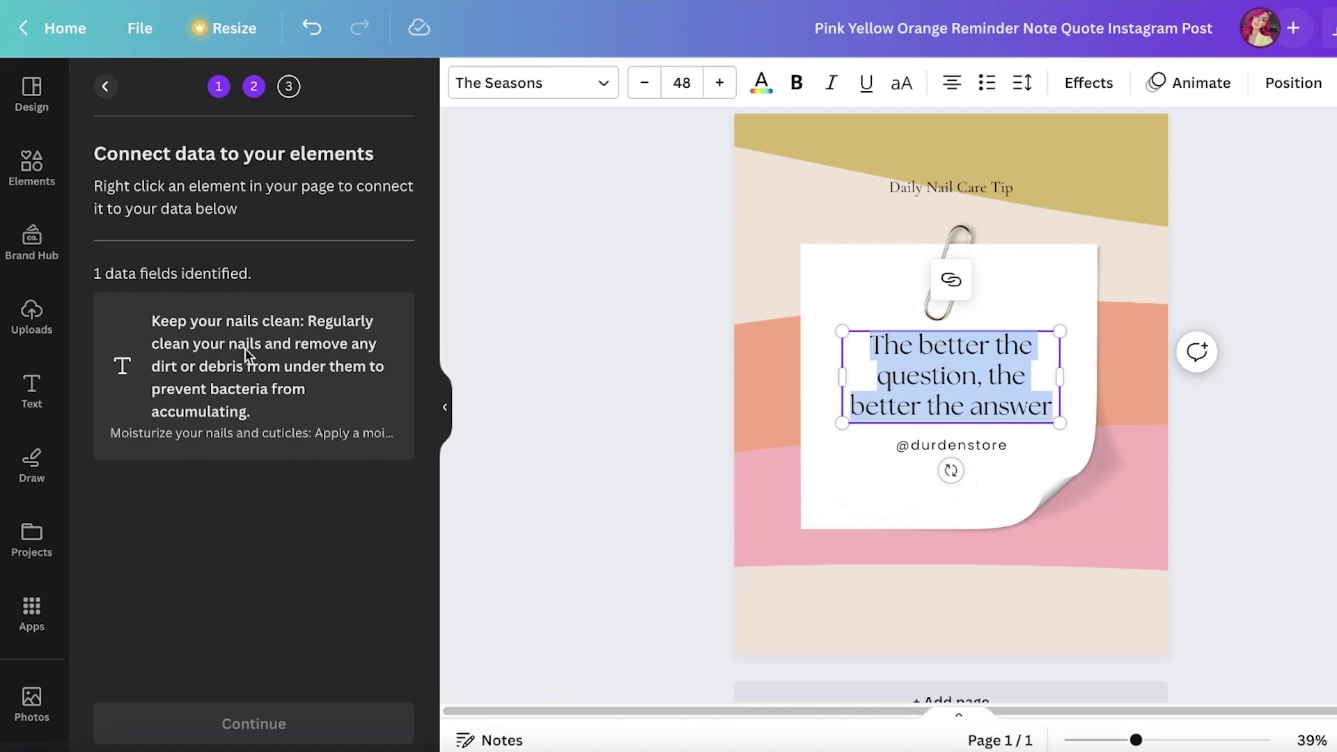
pyautogui.click(948, 283)
pyautogui.click(921, 410)
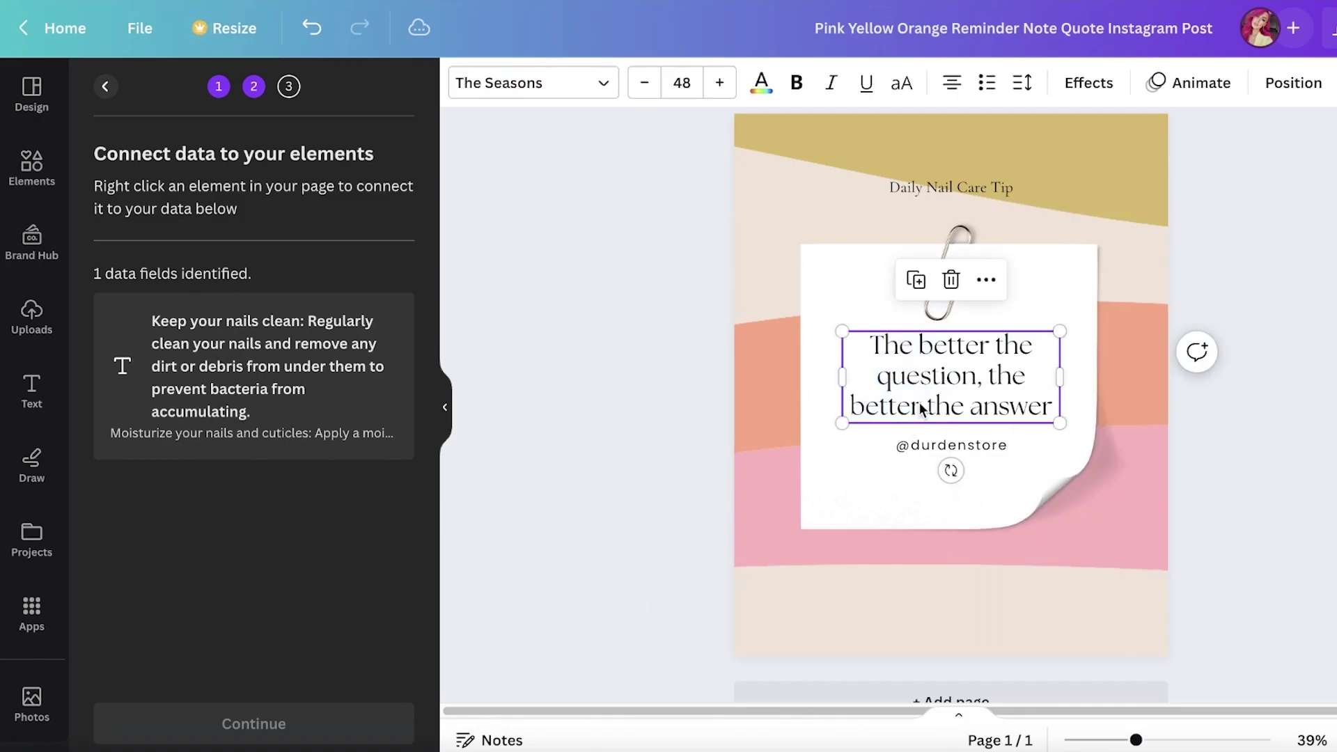
pyautogui.click(921, 409)
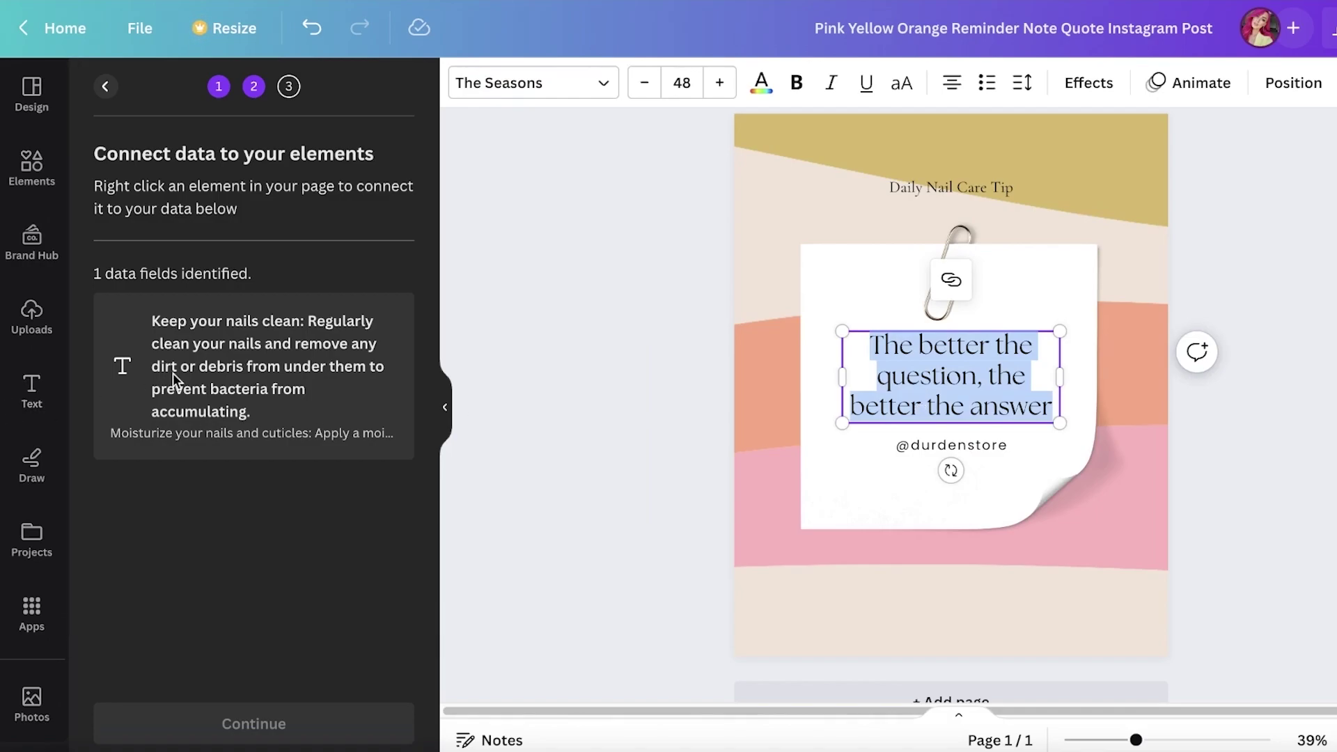
pyautogui.click(719, 423)
pyautogui.click(951, 376)
pyautogui.press('Delete')
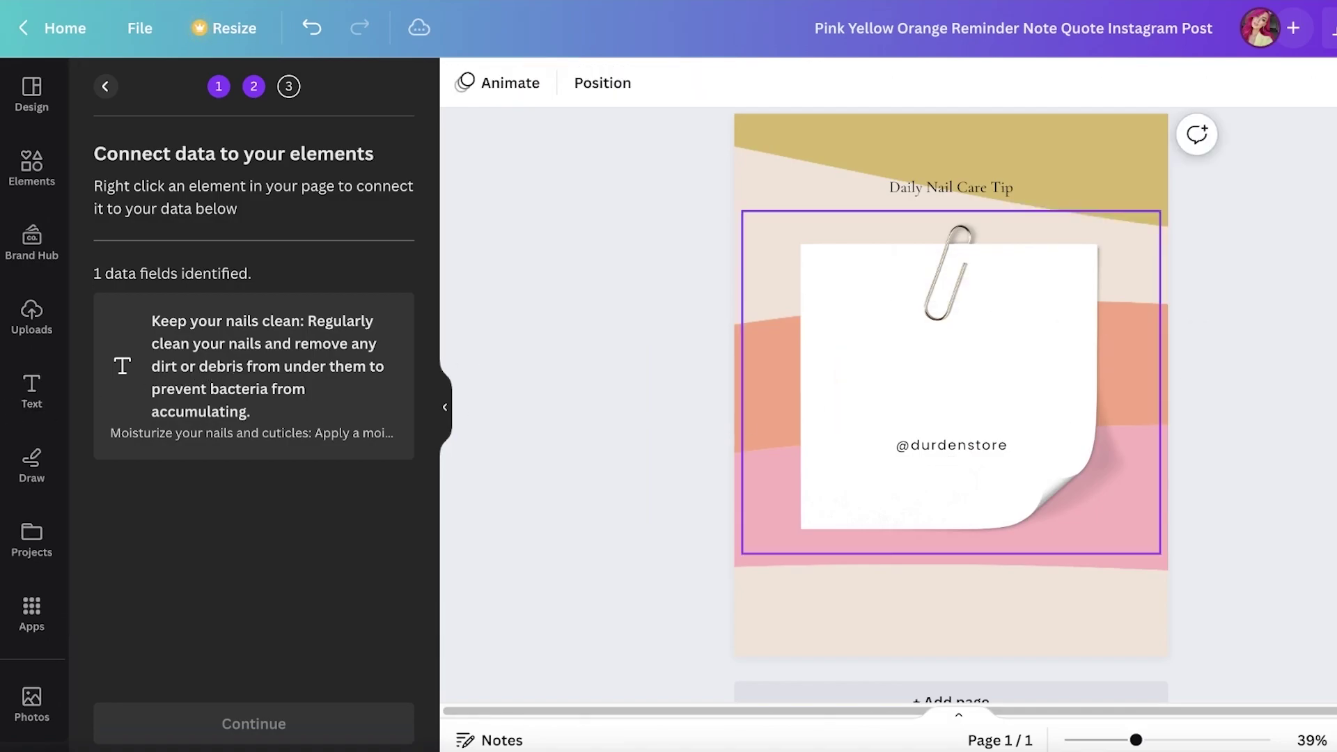
# Move the Daily Nail Care Tip text into the note and connect it to the tip field
pyautogui.moveTo(951, 187); pyautogui.dragTo(951, 338)
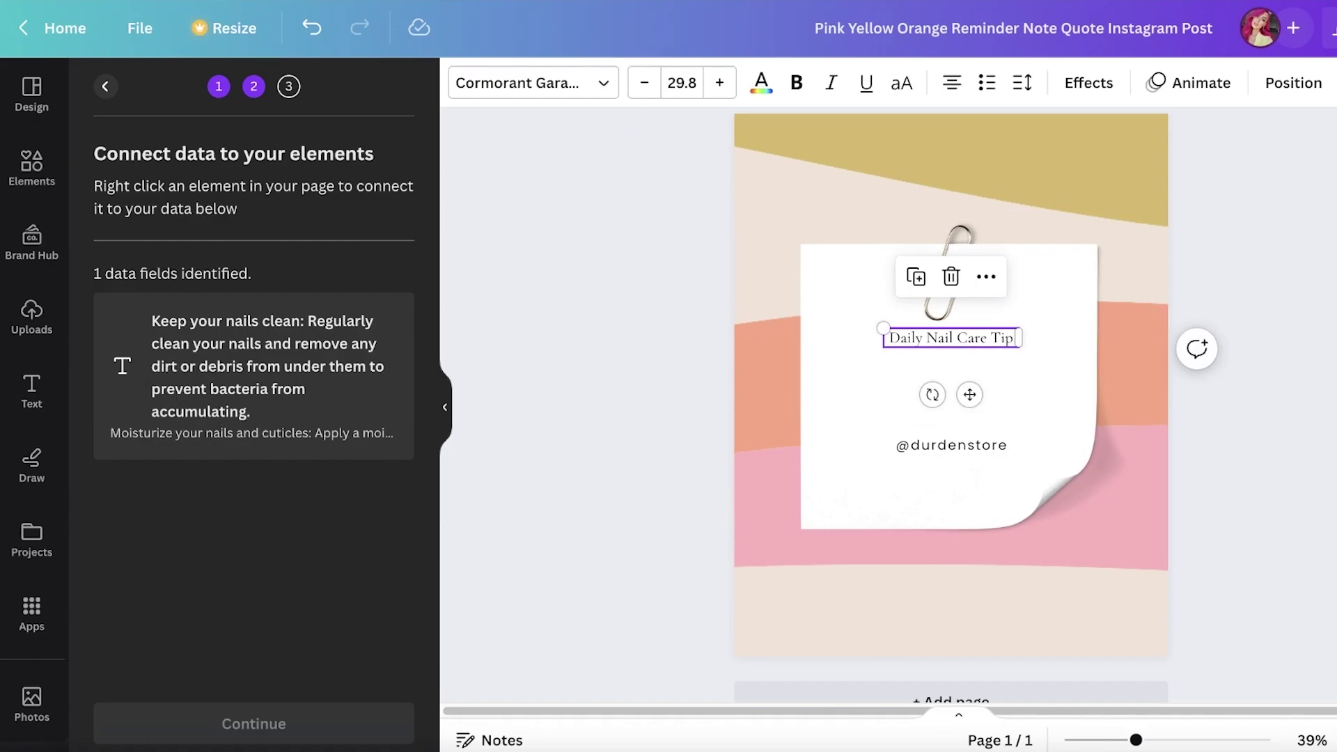
pyautogui.rightClick(971, 340)
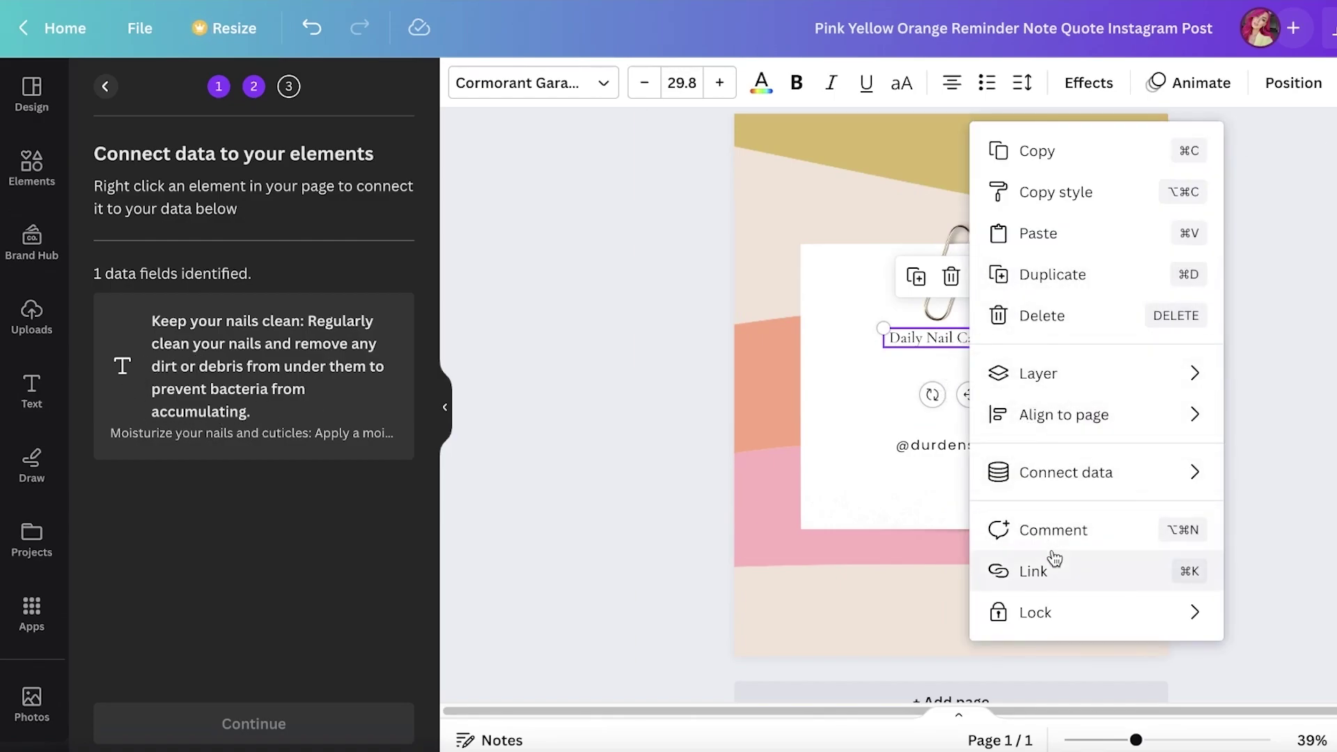
pyautogui.moveTo(1094, 468)
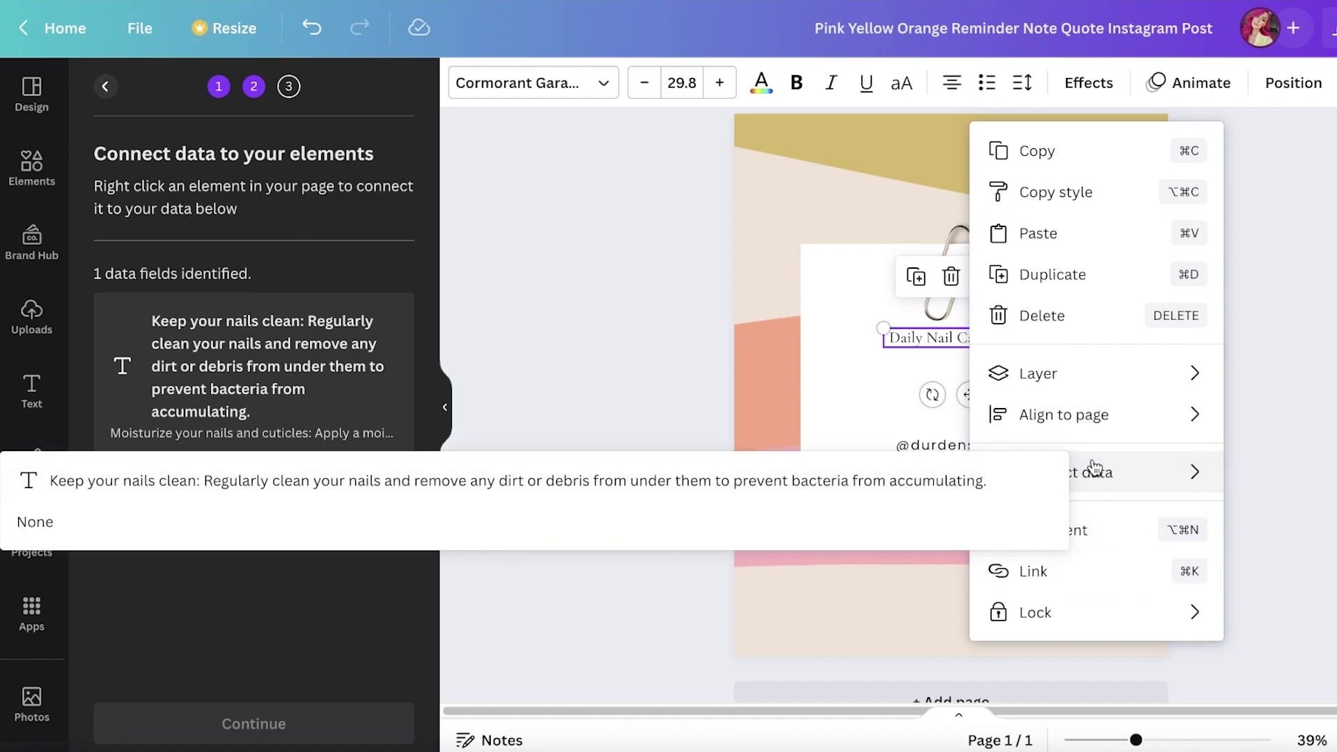
pyautogui.click(852, 483)
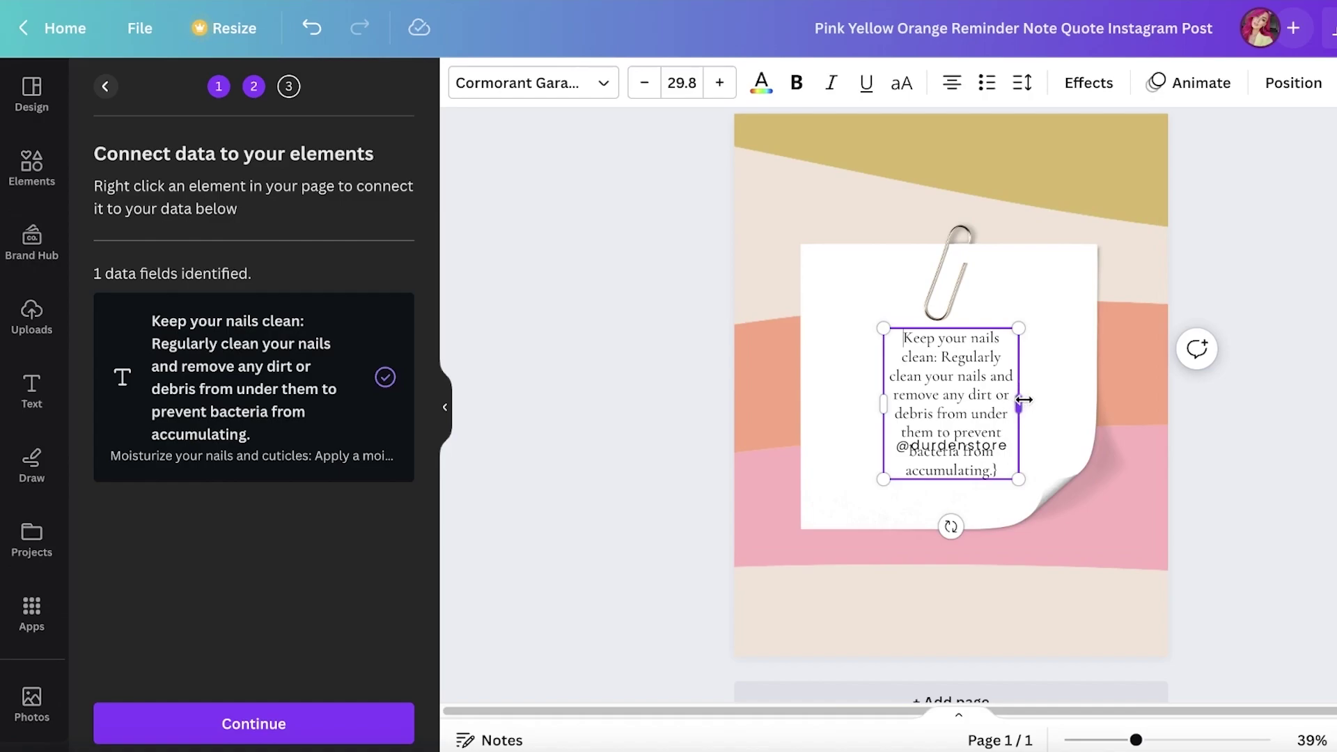
pyautogui.hotkey('ctrl', 'z')
pyautogui.moveTo(1018, 403); pyautogui.dragTo(1160, 367)
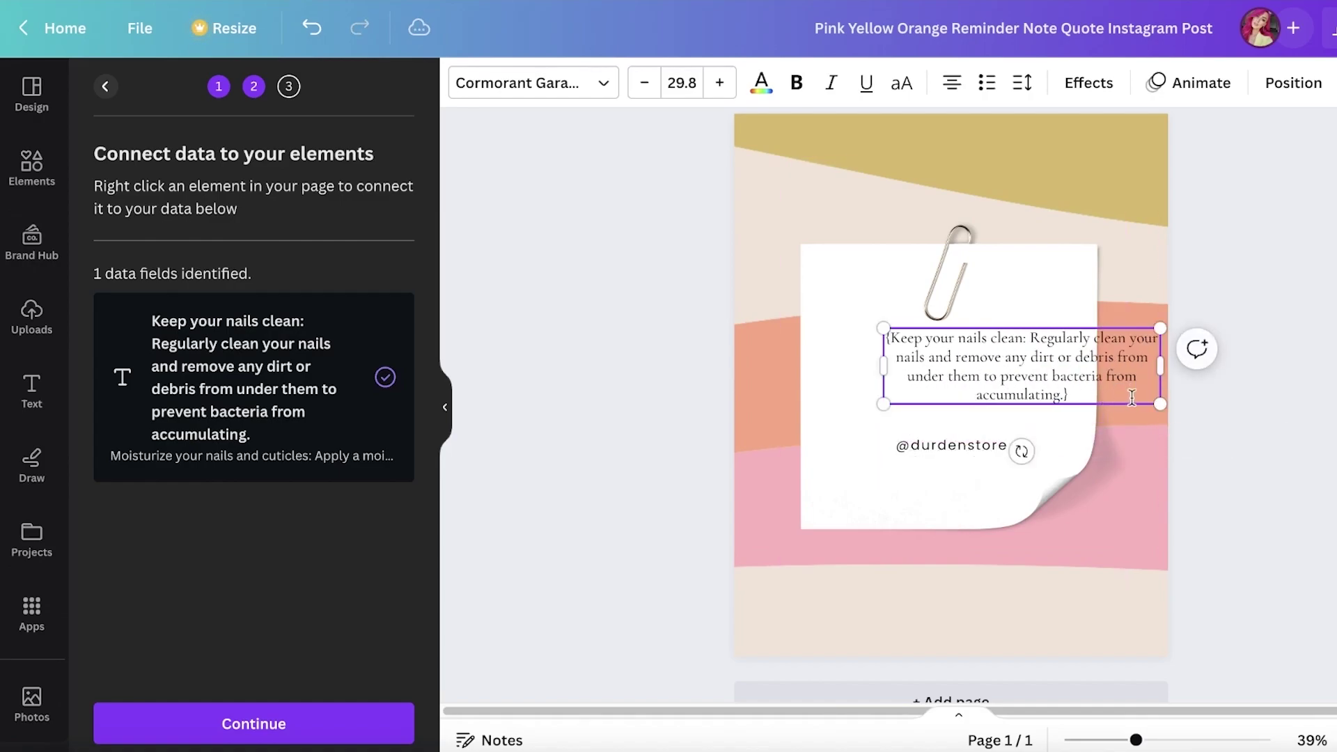
pyautogui.moveTo(995, 362); pyautogui.dragTo(931, 363)
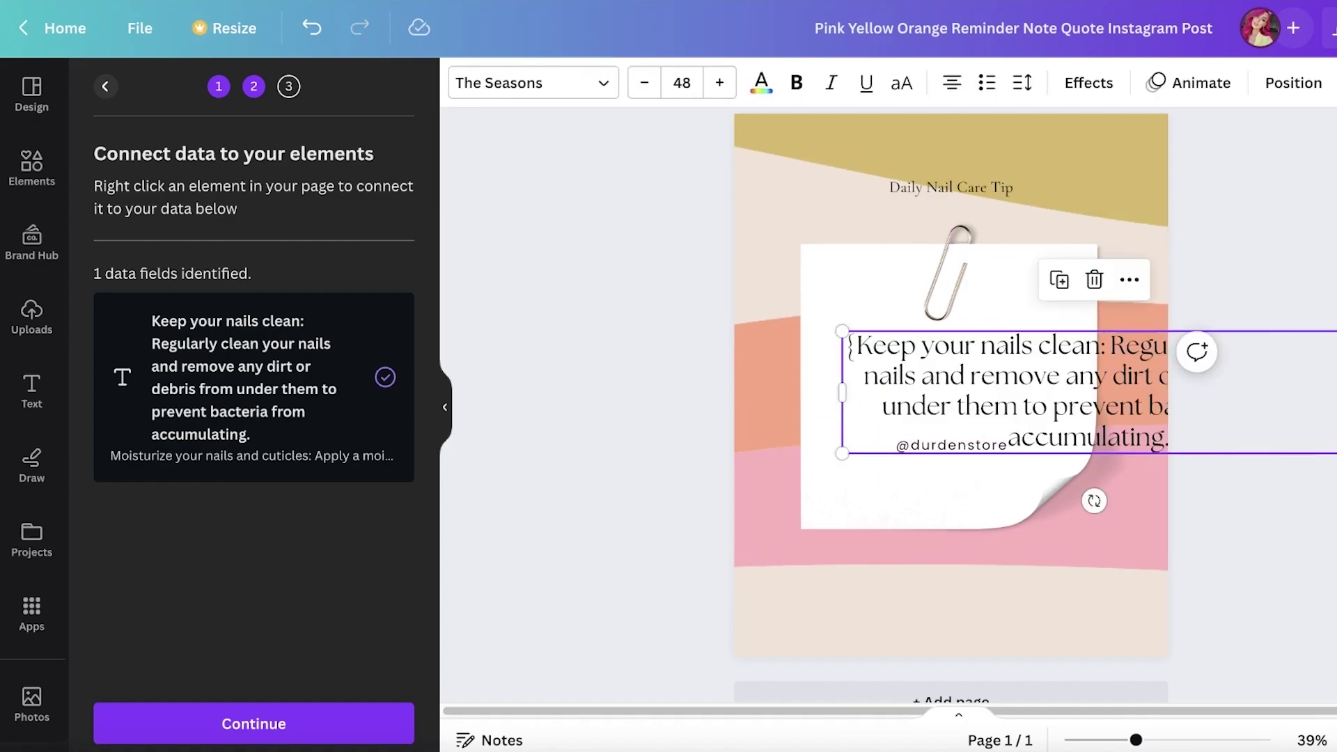
pyautogui.moveTo(1323, 454); pyautogui.dragTo(1111, 396)
pyautogui.moveTo(978, 385); pyautogui.dragTo(952, 387)
pyautogui.moveTo(1088, 366); pyautogui.dragTo(1055, 308)
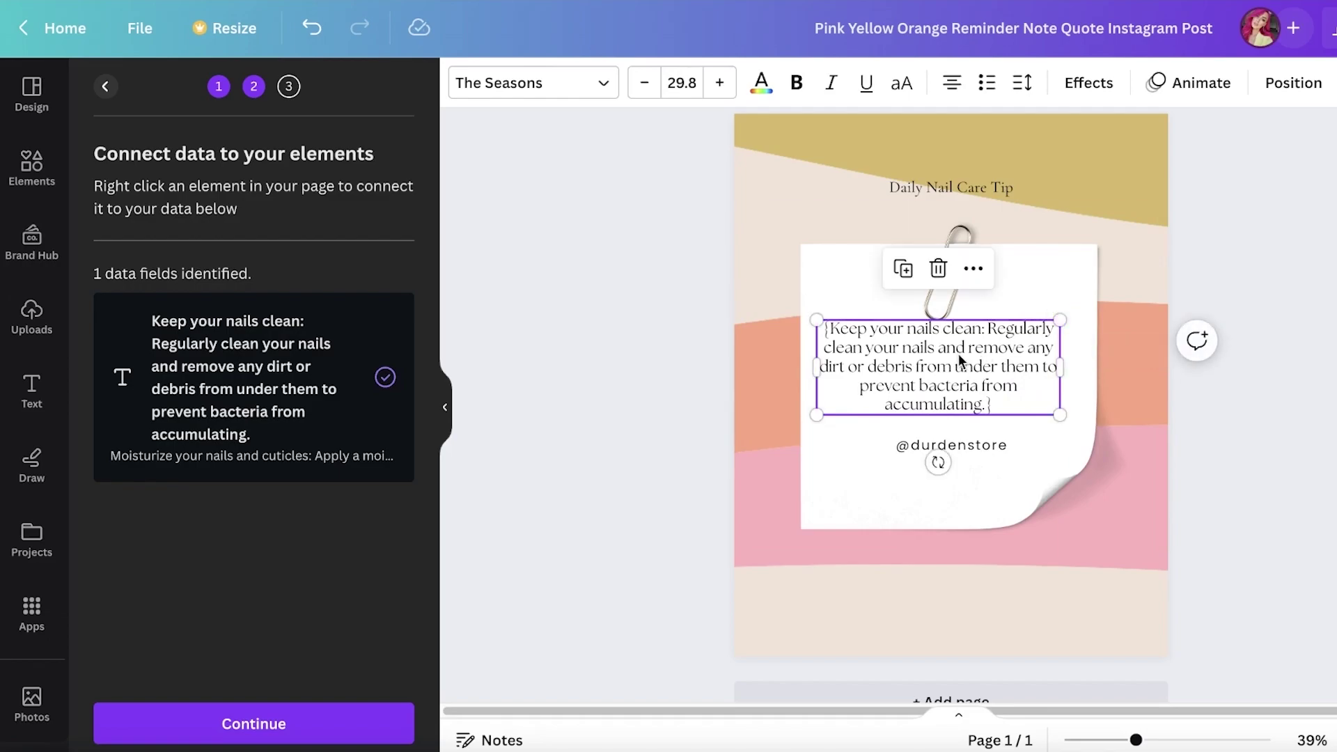
pyautogui.moveTo(955, 356); pyautogui.dragTo(971, 361)
pyautogui.moveTo(965, 445); pyautogui.dragTo(965, 463)
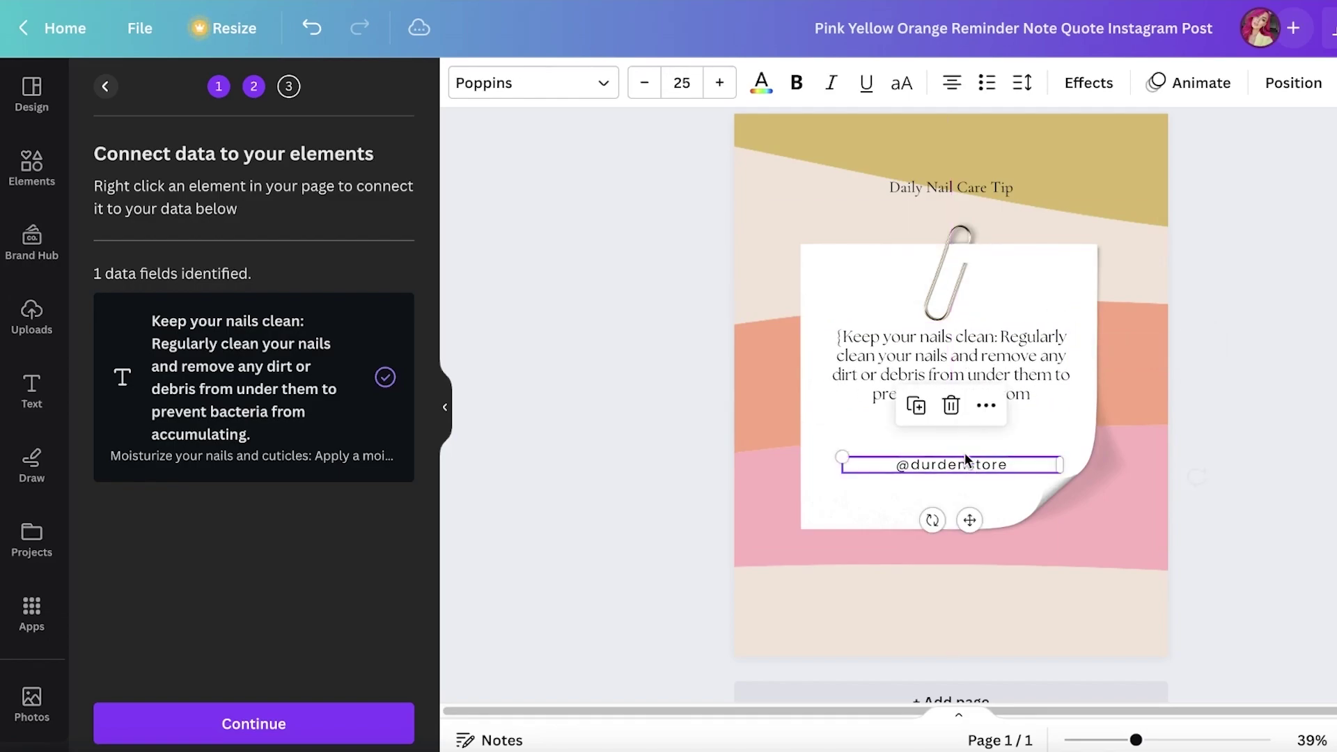
pyautogui.moveTo(981, 356); pyautogui.dragTo(984, 367)
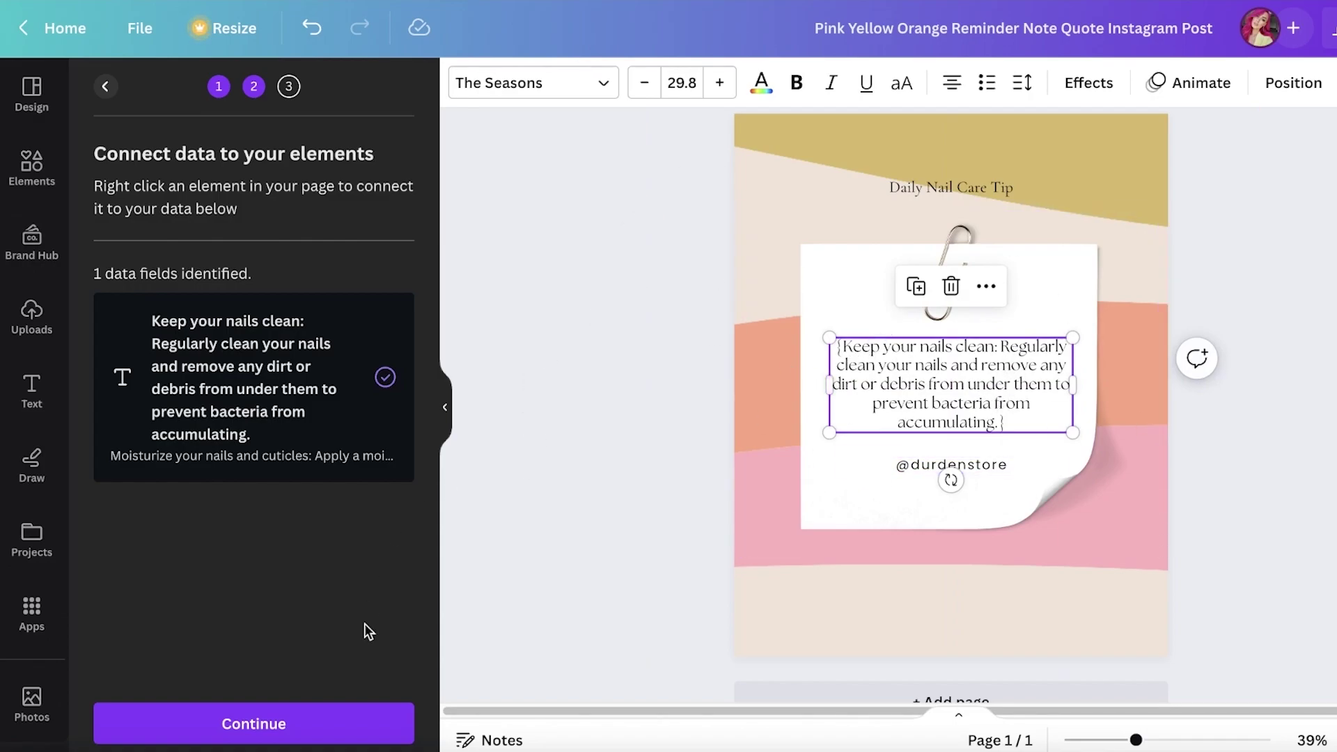
# Generate the nine-page Bulk 1 design and scroll through its tip pages
pyautogui.click(280, 728)
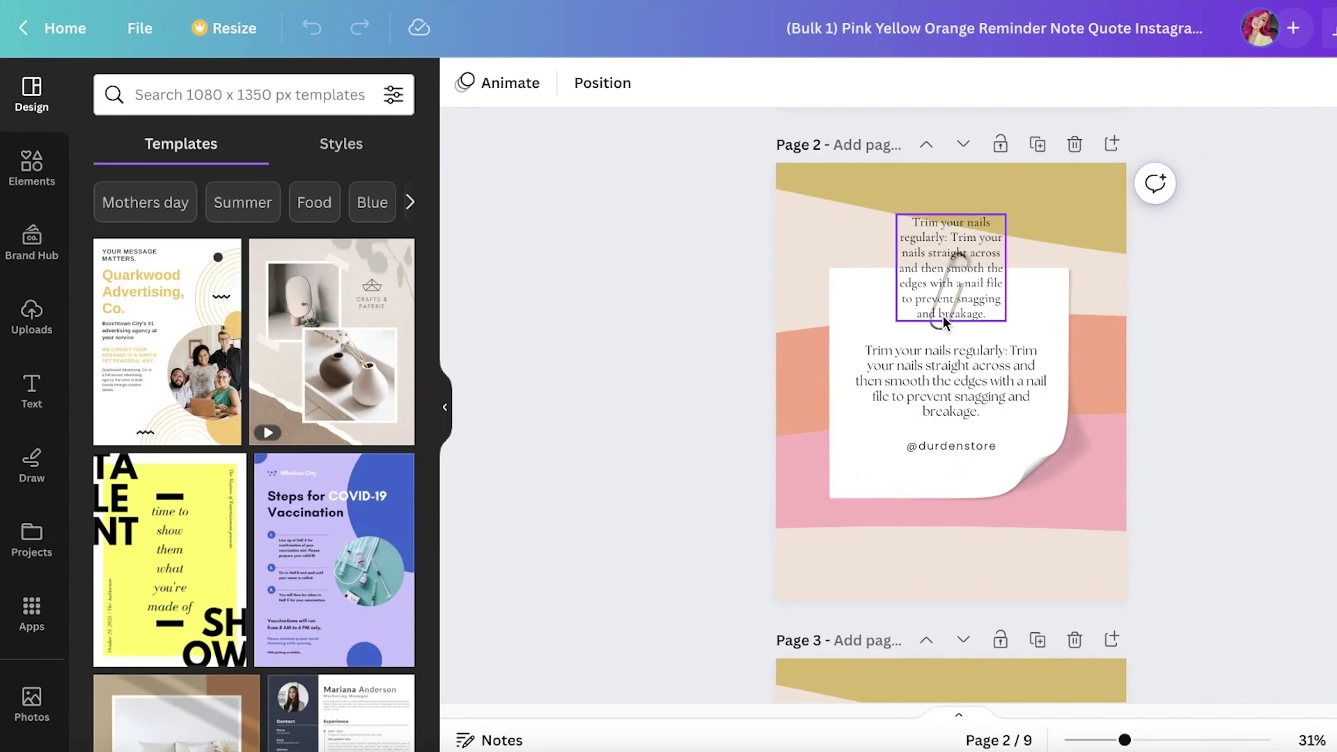
pyautogui.click(954, 251)
pyautogui.scroll(-8, 961, 265)
pyautogui.scroll(-20, 975, 283)
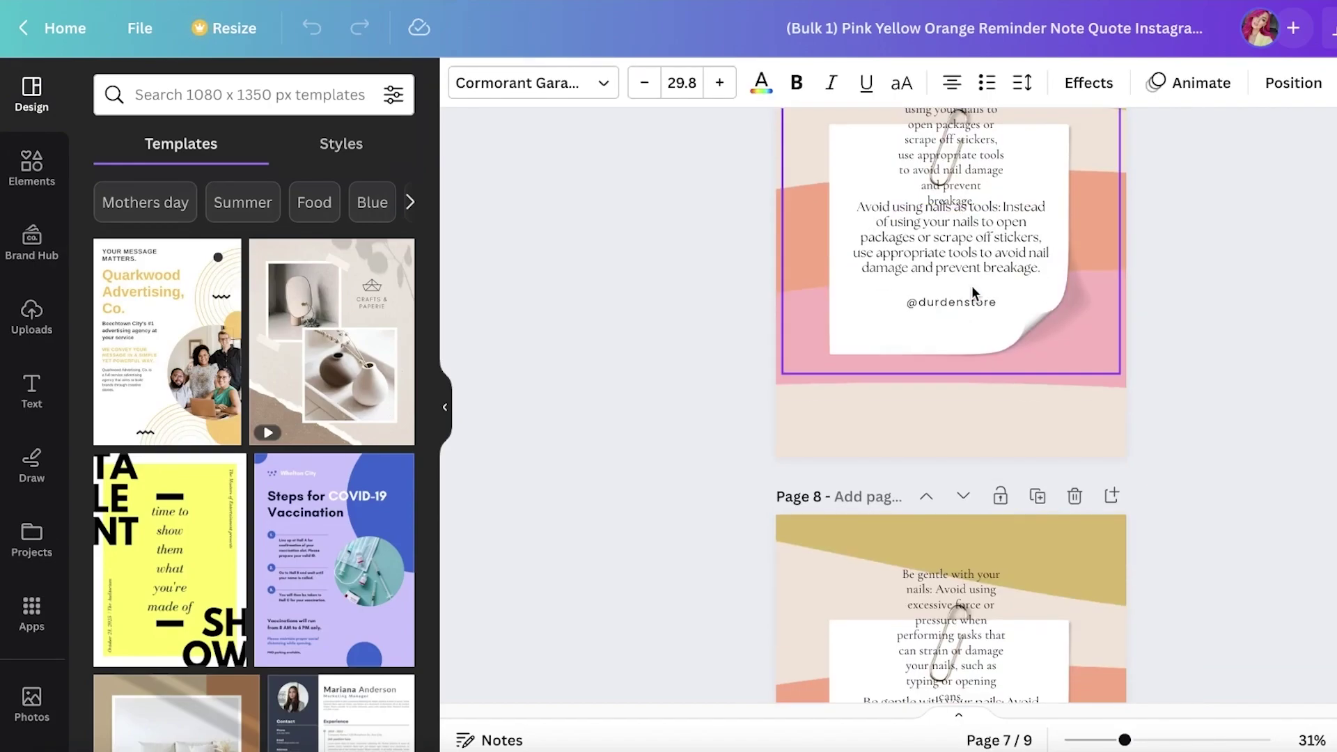
# Back in the original template, check the title's link settings, then select the background image
pyautogui.hotkey('ctrl', 'shift', 'Tab')
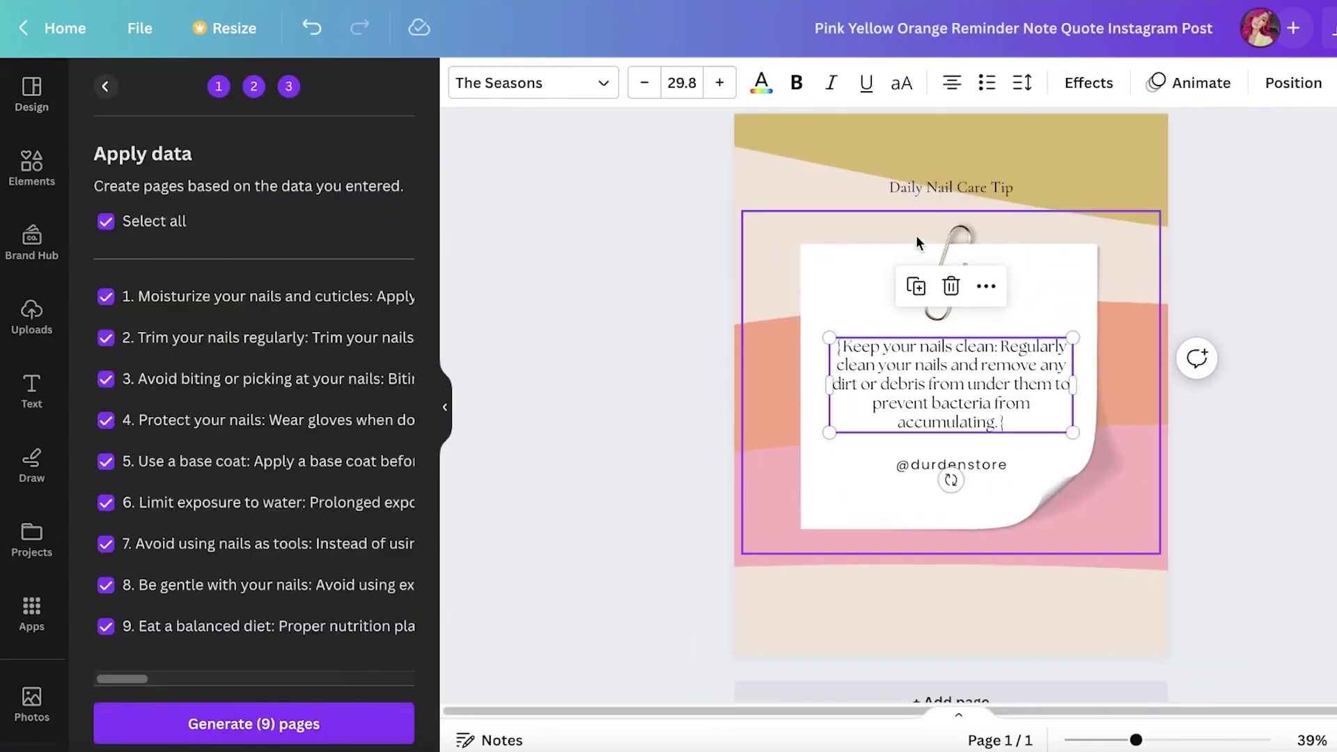
pyautogui.click(956, 190)
pyautogui.rightClick(961, 191)
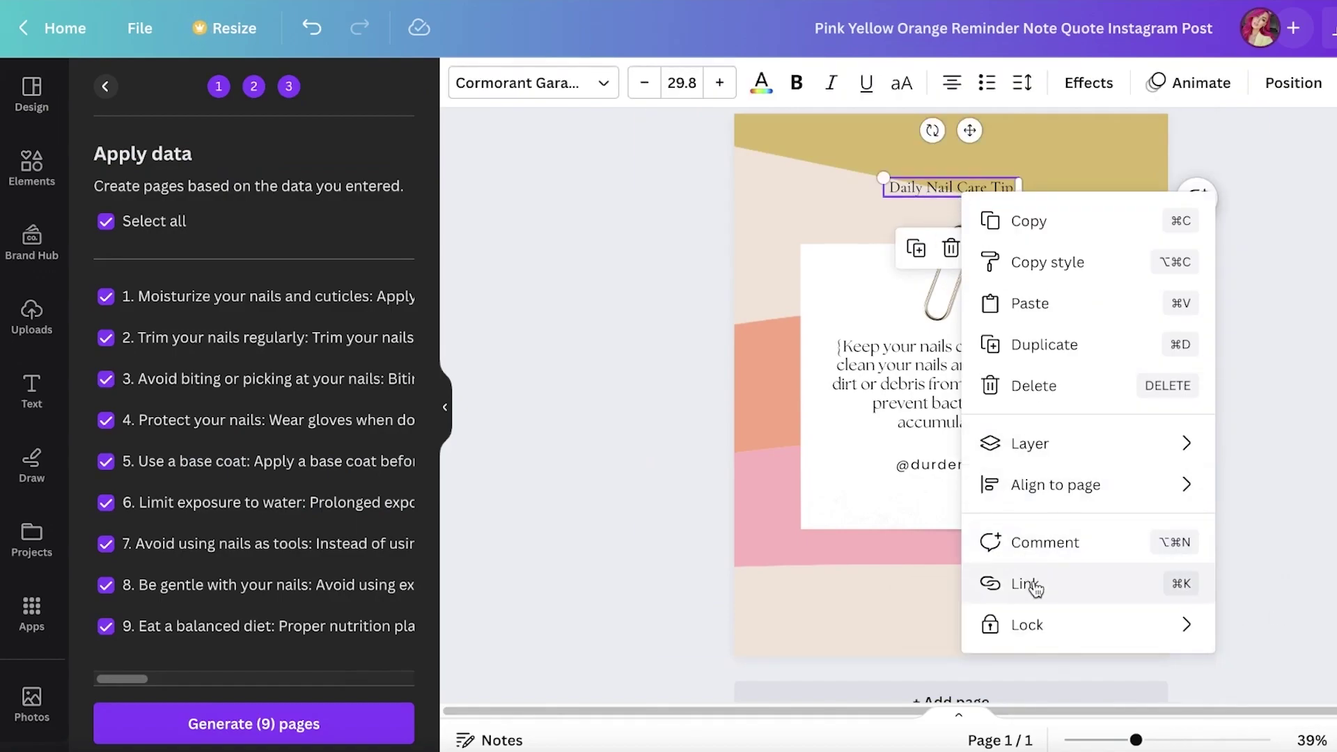
pyautogui.click(1039, 596)
pyautogui.click(989, 390)
pyautogui.click(947, 186)
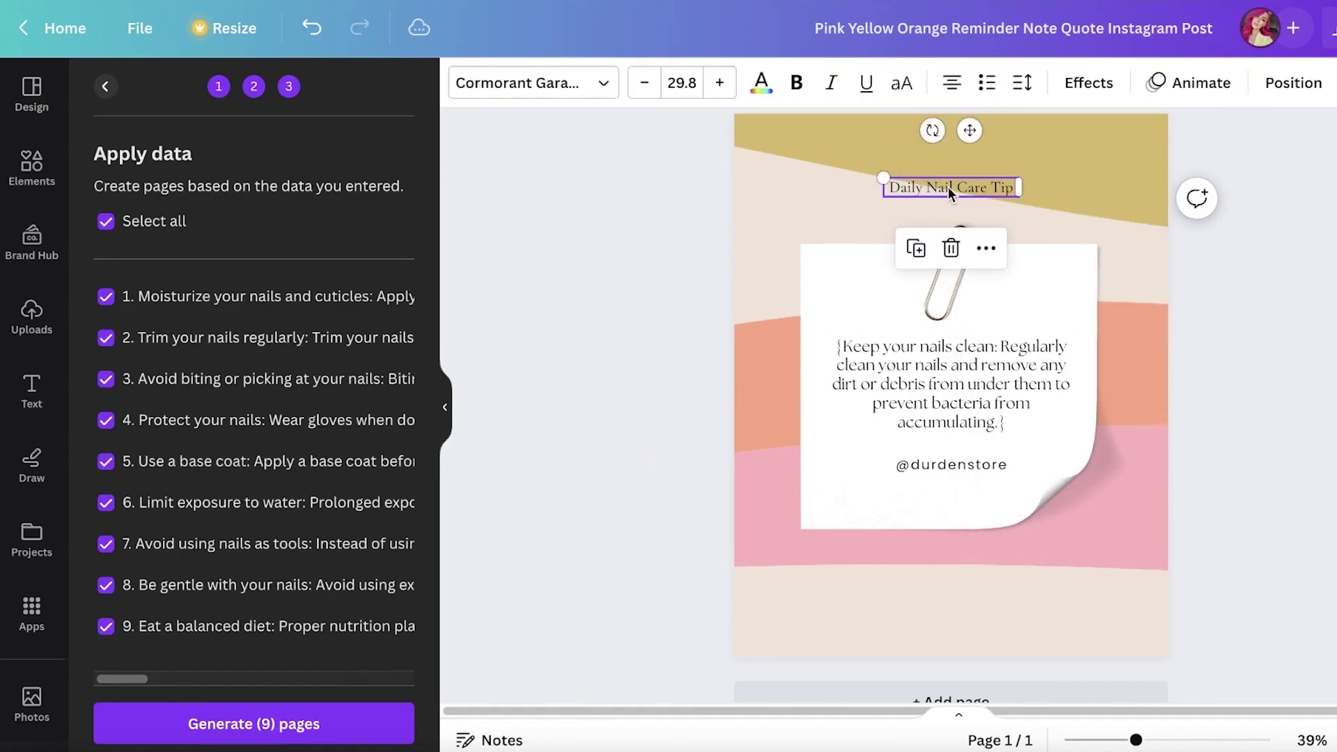
pyautogui.click(807, 177)
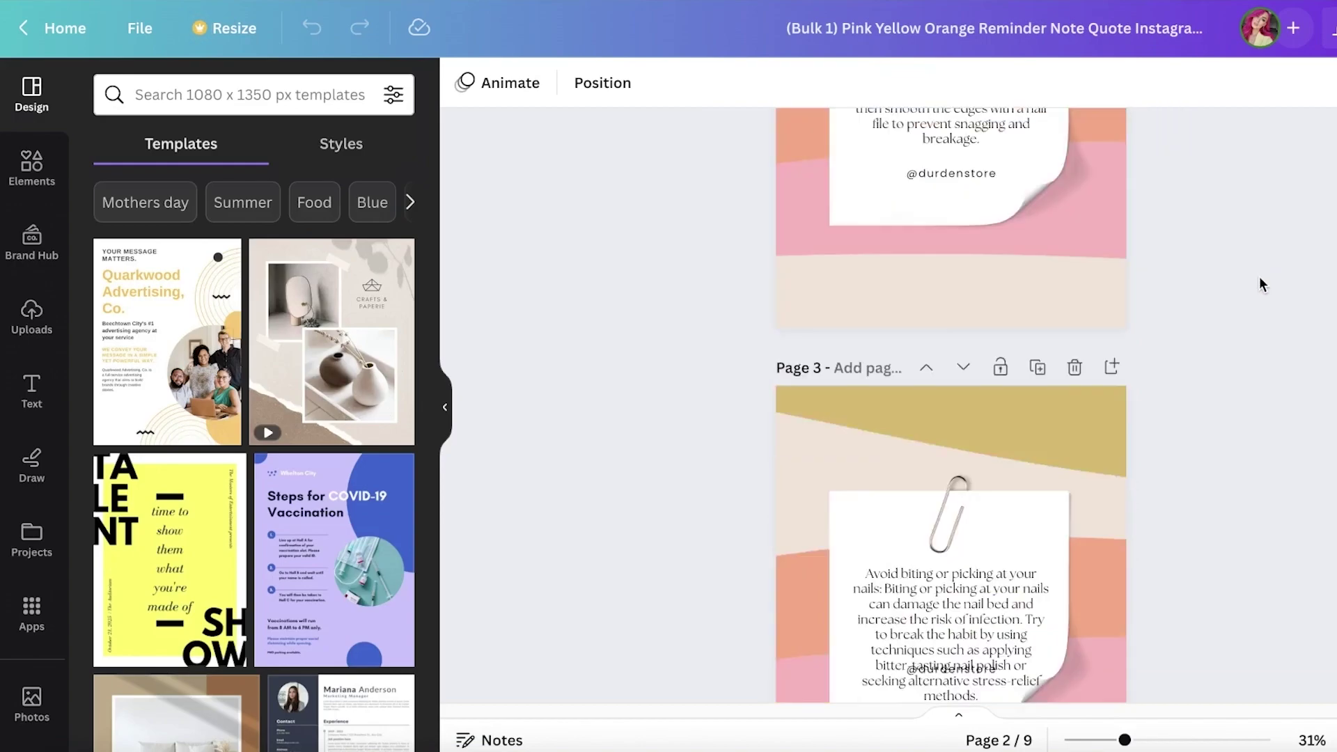
pyautogui.scroll(-15, 1261, 282)
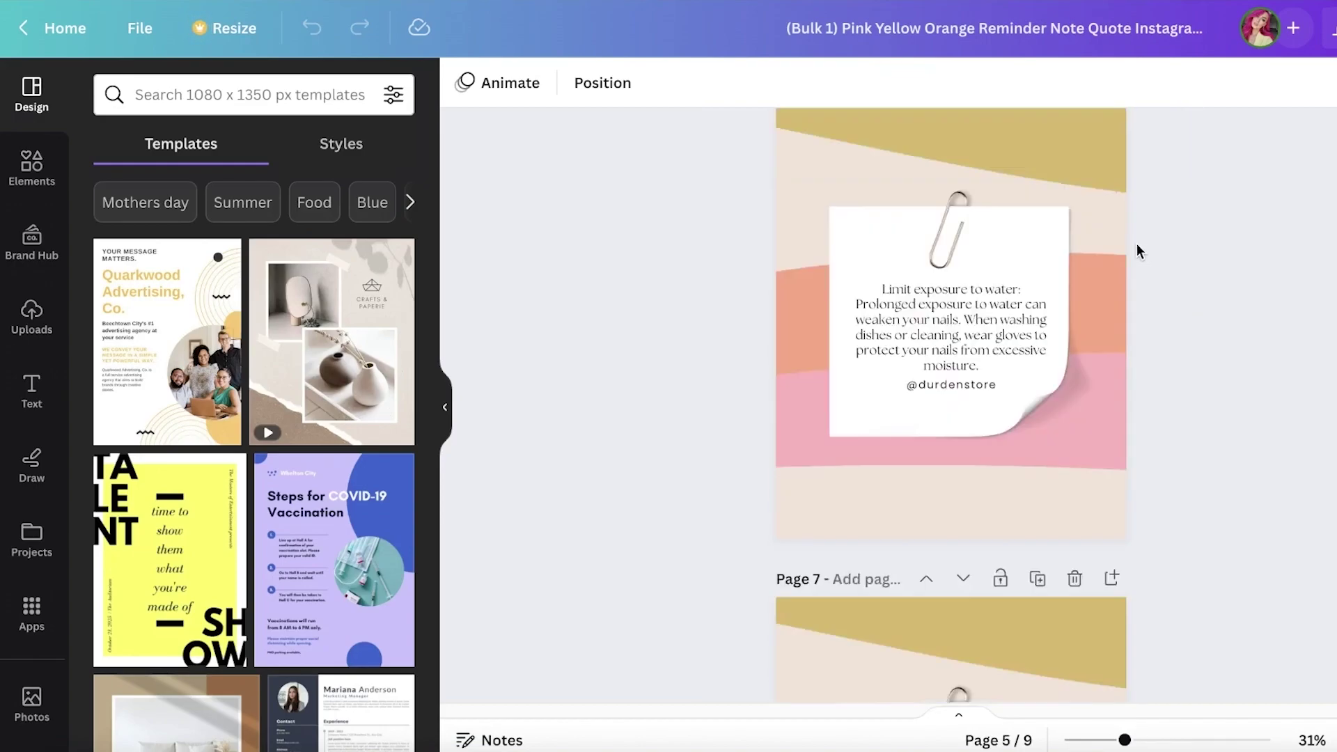
pyautogui.scroll(-6, 1072, 278)
pyautogui.scroll(10, 1035, 337)
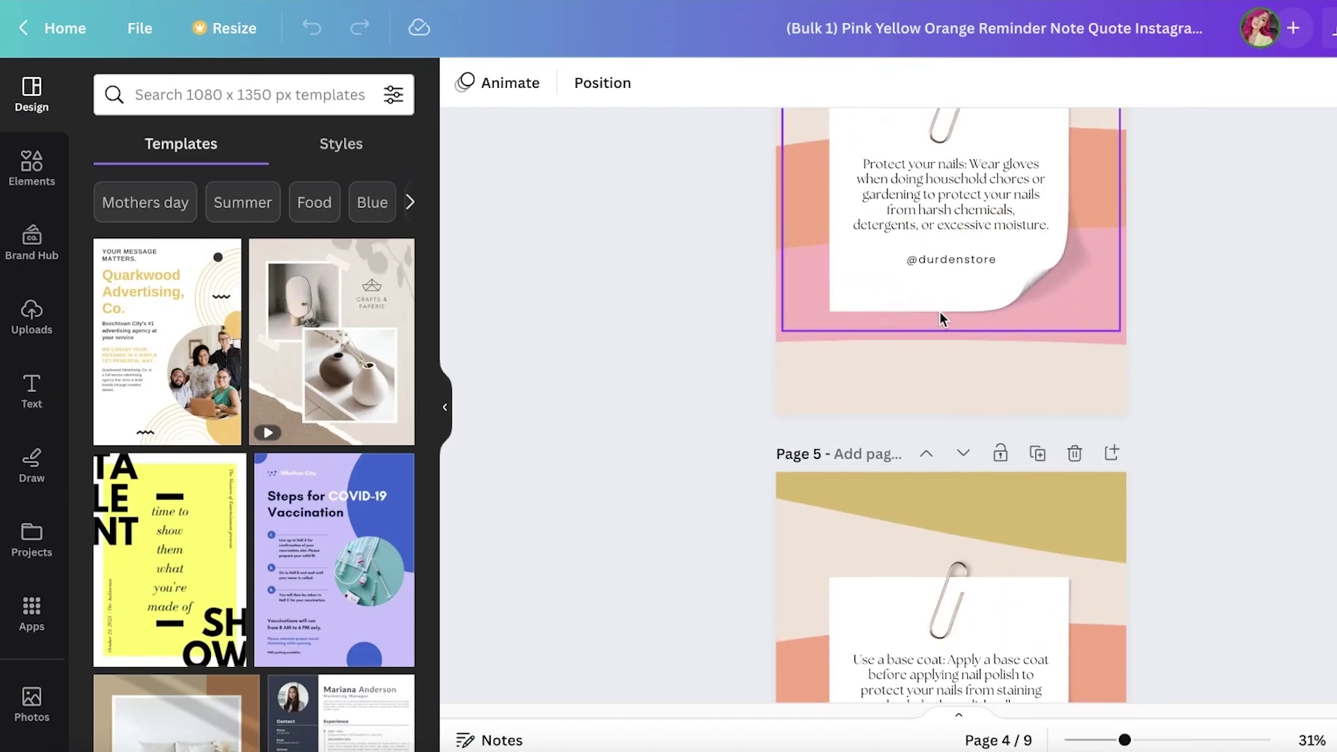
pyautogui.scroll(4, 941, 307)
pyautogui.scroll(-2, 941, 307)
pyautogui.scroll(4, 944, 417)
# Shrink the page 9 tip to size 24.2 and reposition it on the note
pyautogui.scroll(-2, 946, 517)
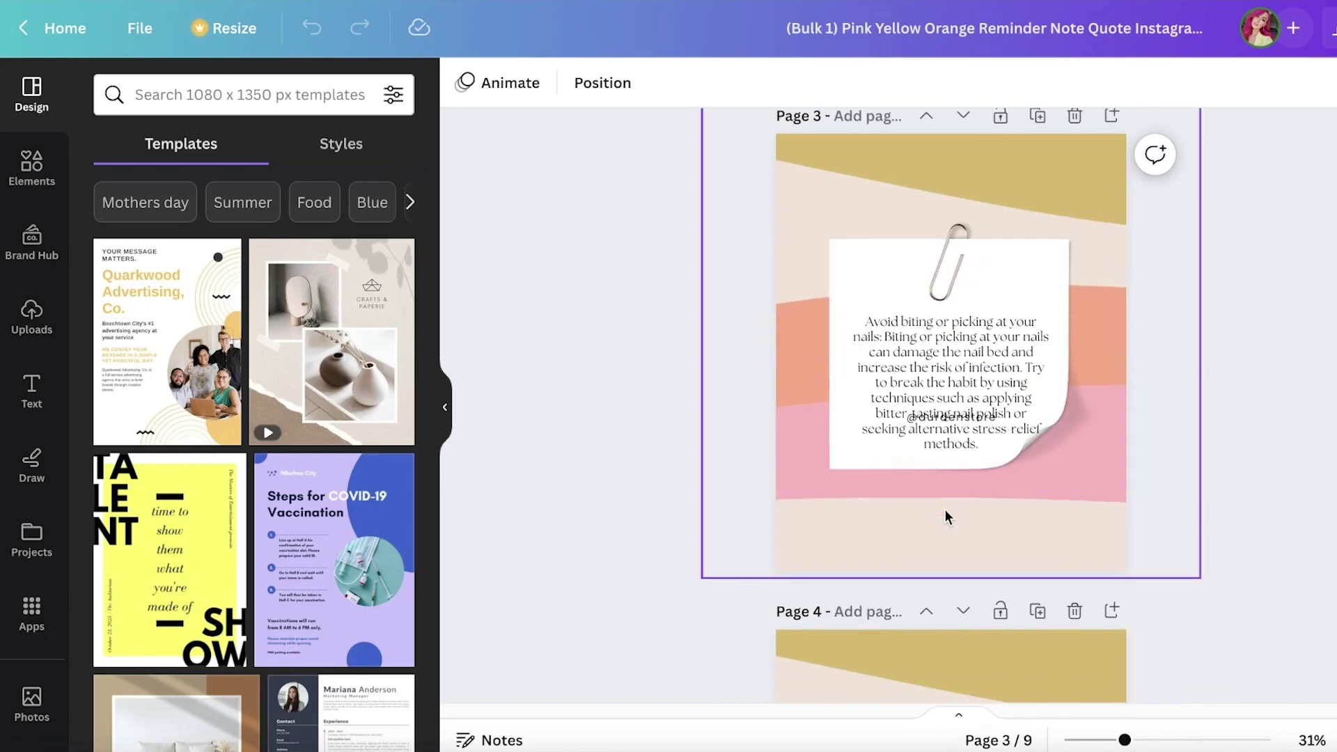
pyautogui.moveTo(964, 386); pyautogui.dragTo(968, 330)
pyautogui.moveTo(1057, 272); pyautogui.dragTo(1005, 311)
pyautogui.moveTo(968, 366); pyautogui.dragTo(982, 358)
pyautogui.click(1089, 453)
pyautogui.scroll(-20, 1089, 453)
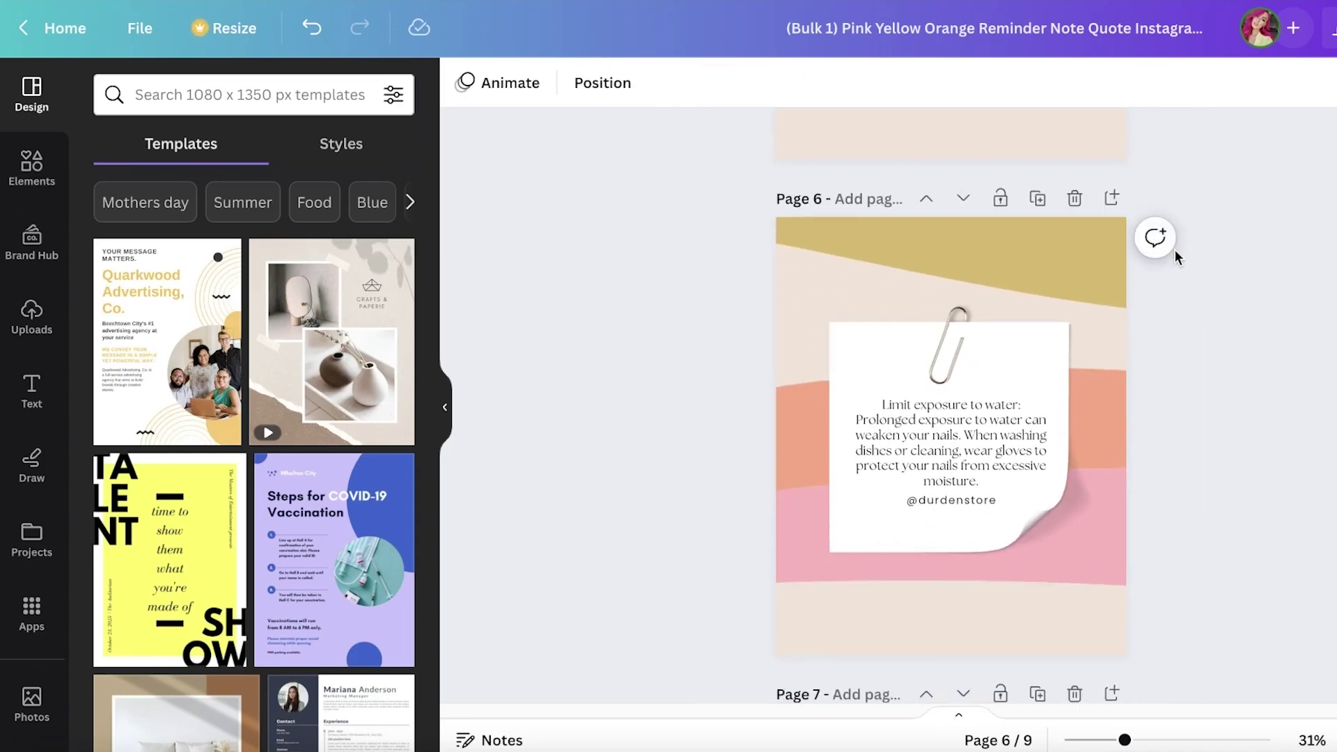
pyautogui.scroll(-15, 988, 308)
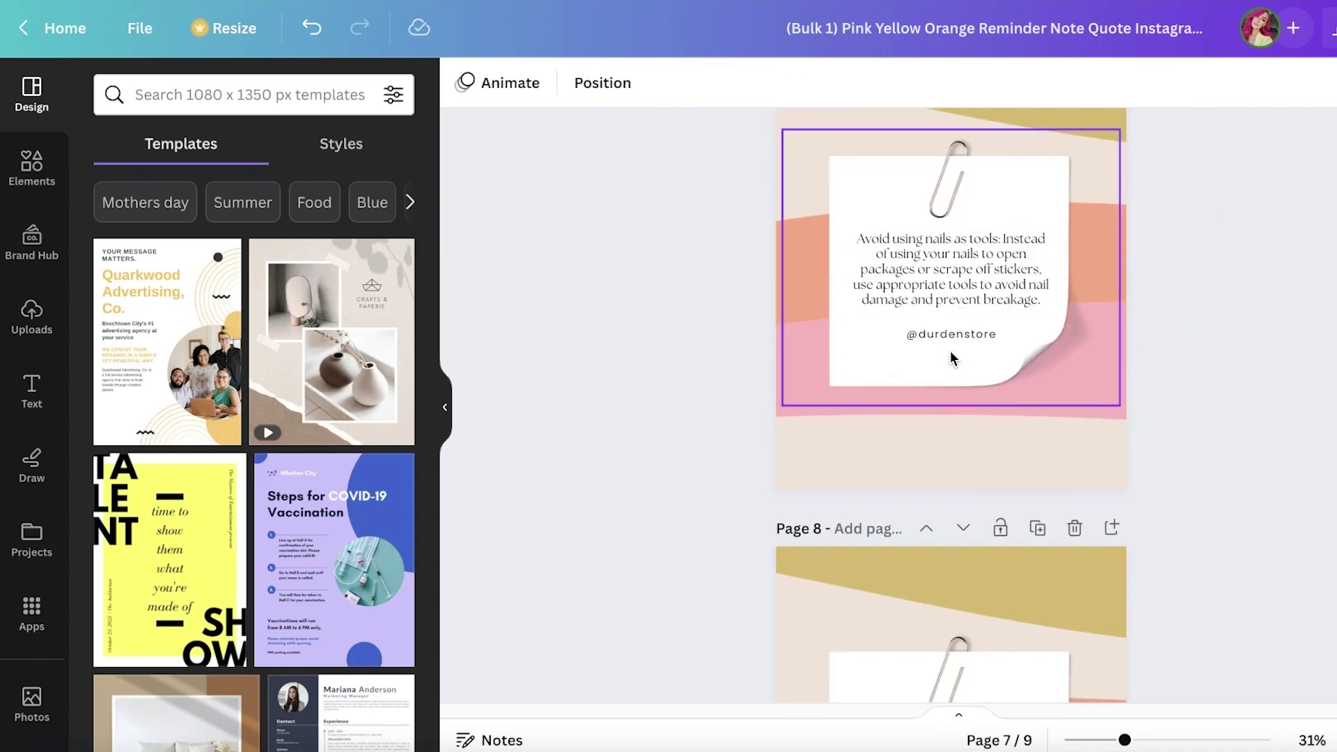
pyautogui.click(1030, 411)
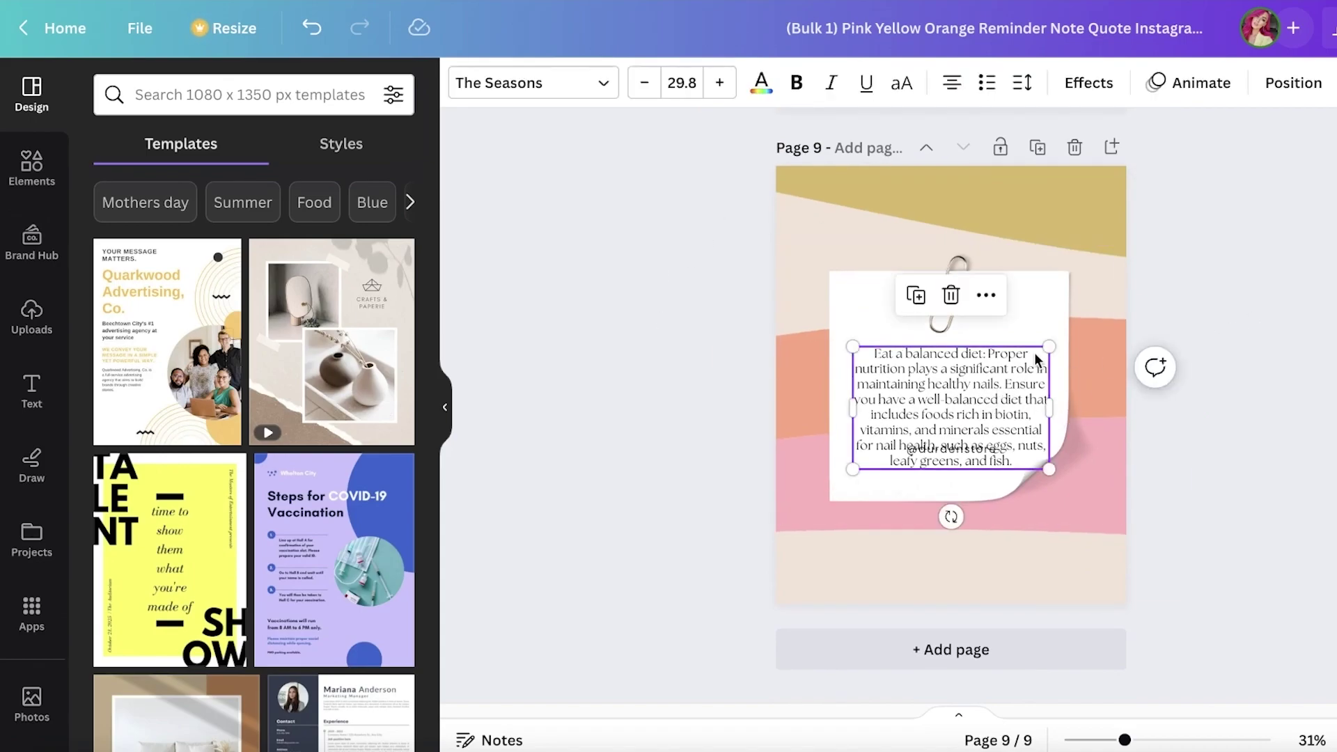
pyautogui.moveTo(1044, 345); pyautogui.dragTo(1012, 369)
pyautogui.moveTo(942, 408); pyautogui.dragTo(954, 382)
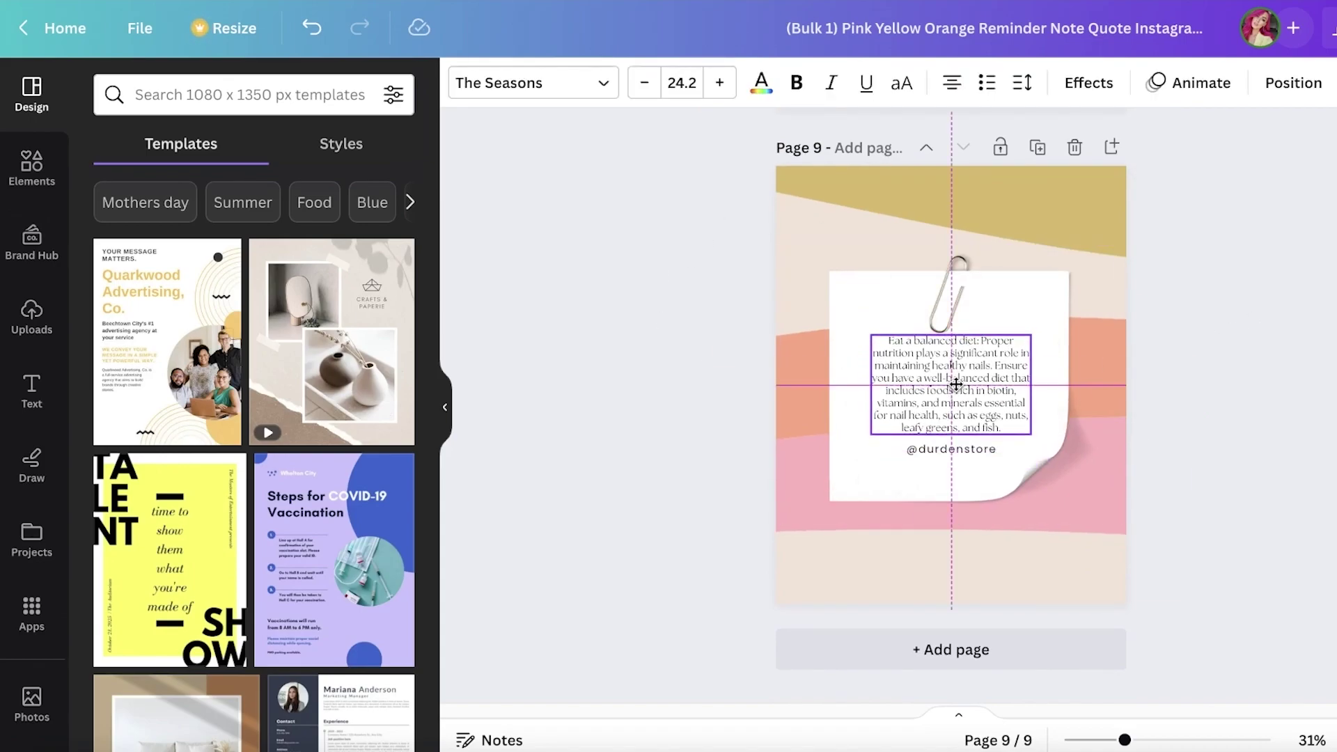
pyautogui.click(1297, 343)
pyautogui.scroll(5, 1297, 346)
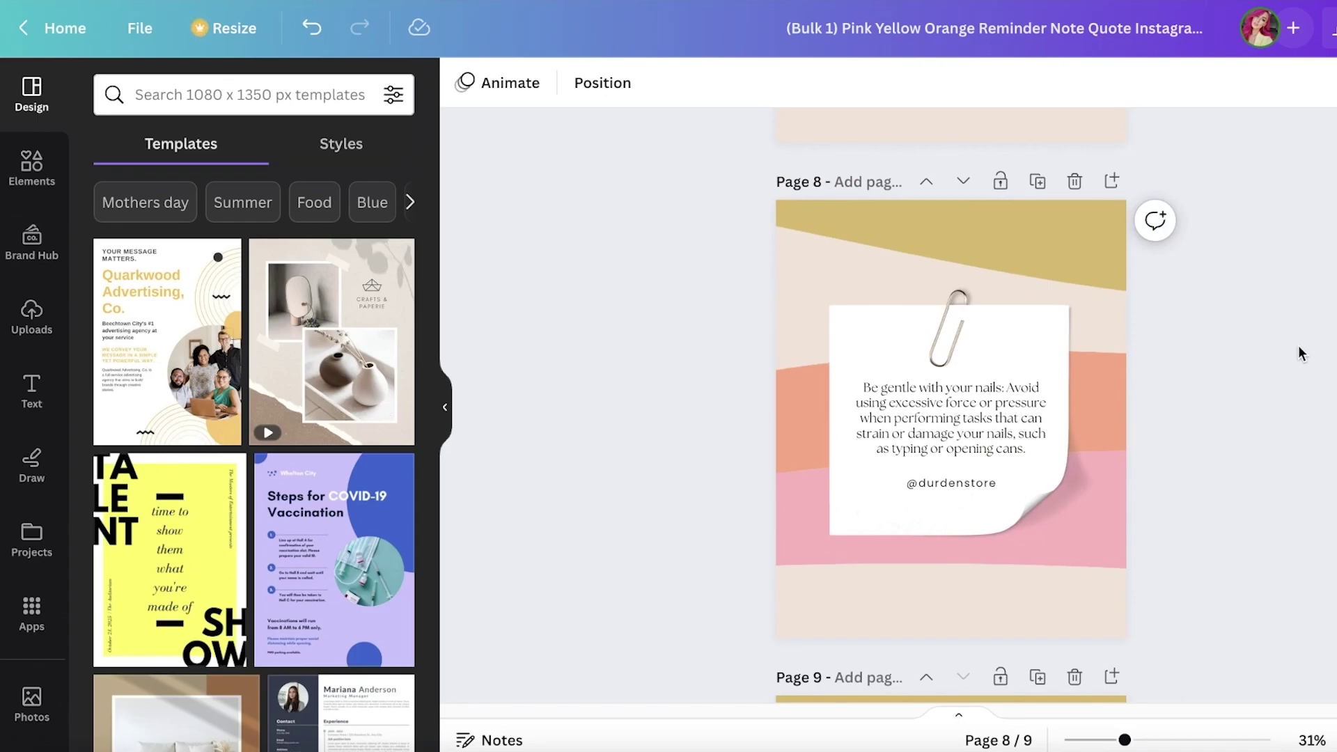
pyautogui.scroll(-5, 1233, 324)
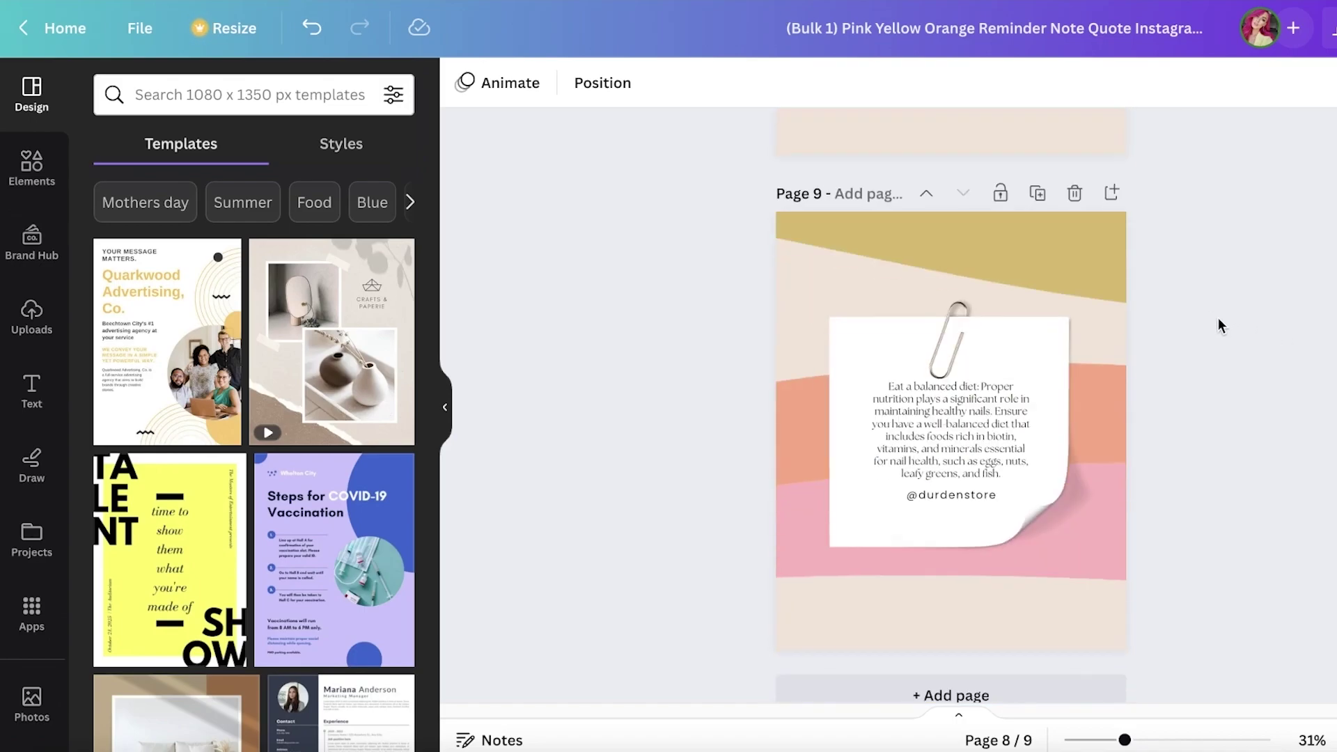
pyautogui.scroll(20, 1168, 282)
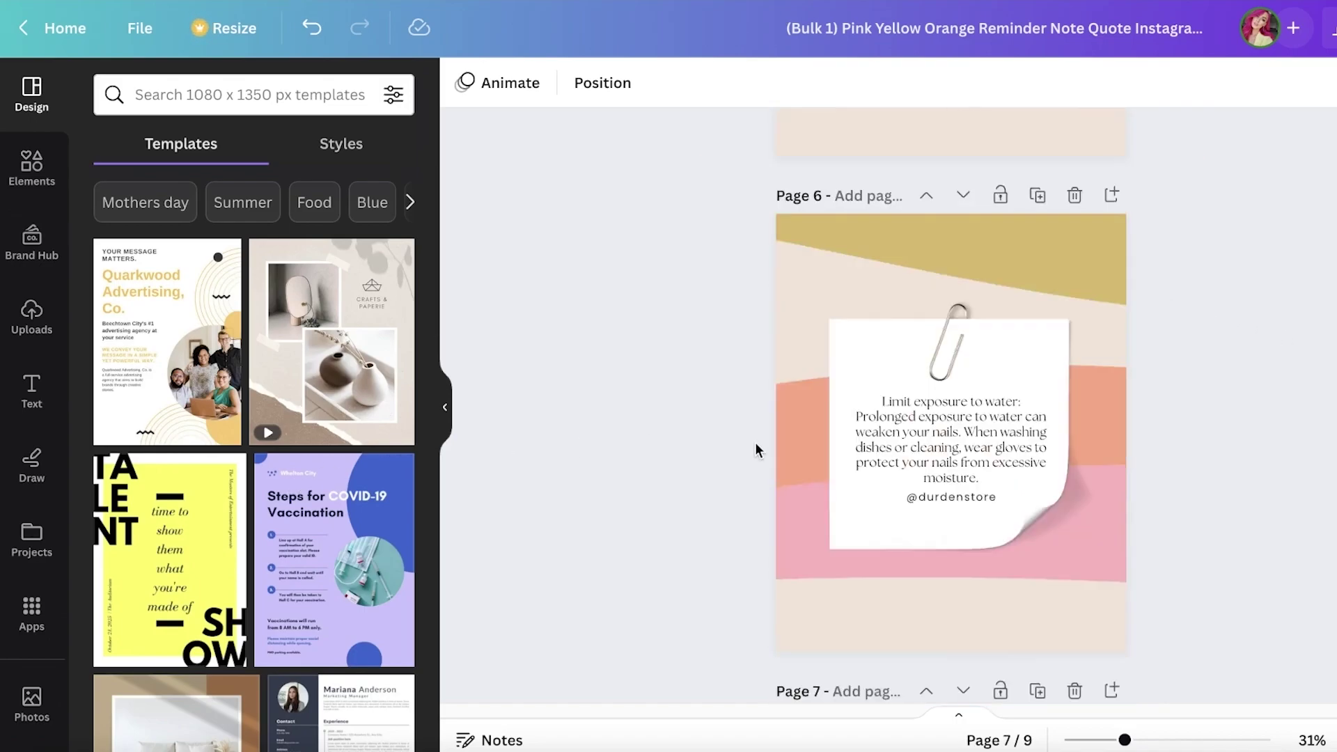
pyautogui.scroll(15, 1168, 282)
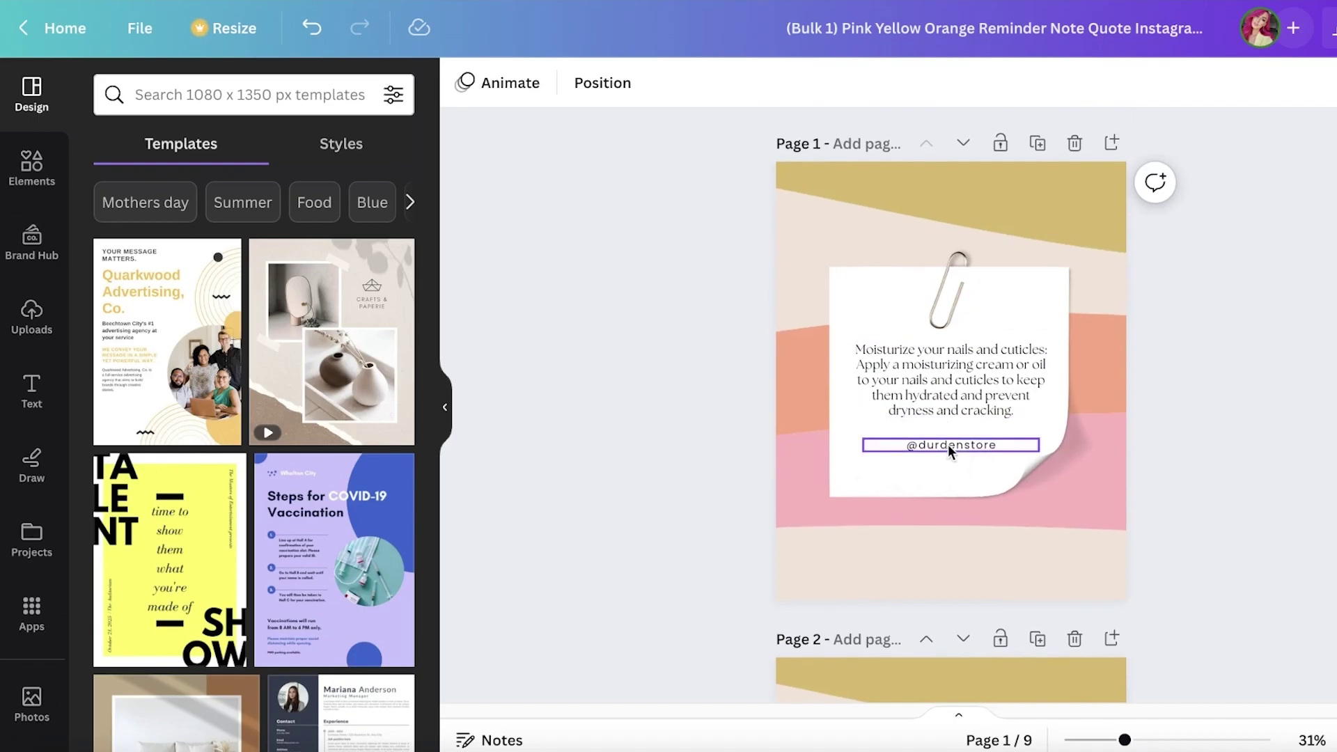
pyautogui.click(896, 473)
pyautogui.moveTo(896, 479); pyautogui.dragTo(850, 519)
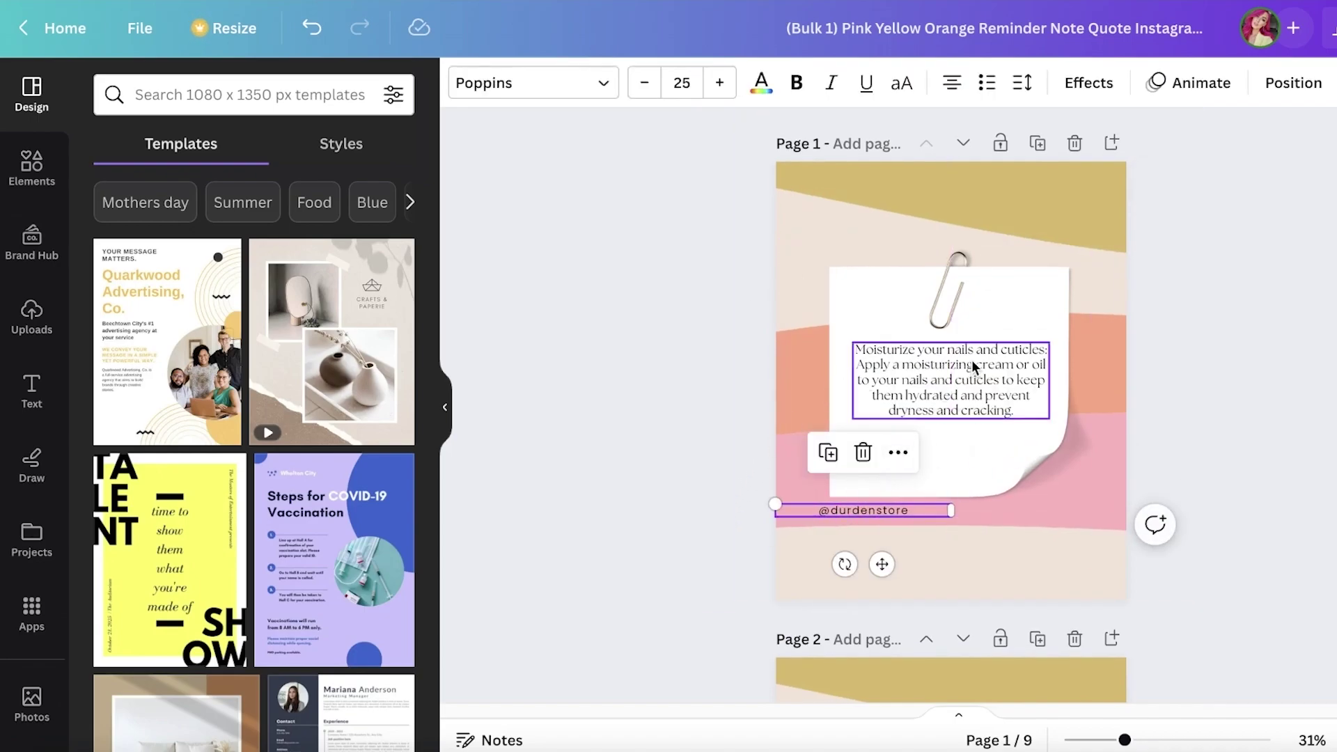
pyautogui.scroll(-9, 832, 319)
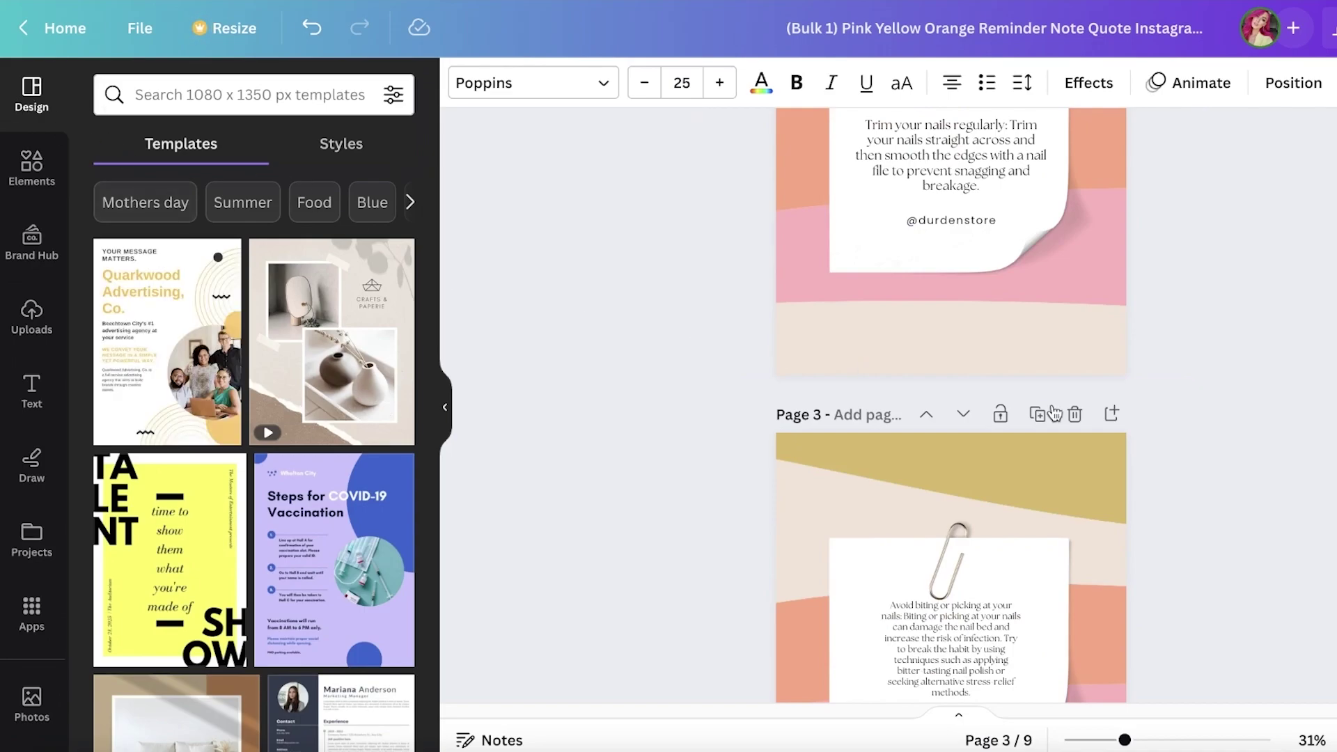
pyautogui.scroll(9, 903, 330)
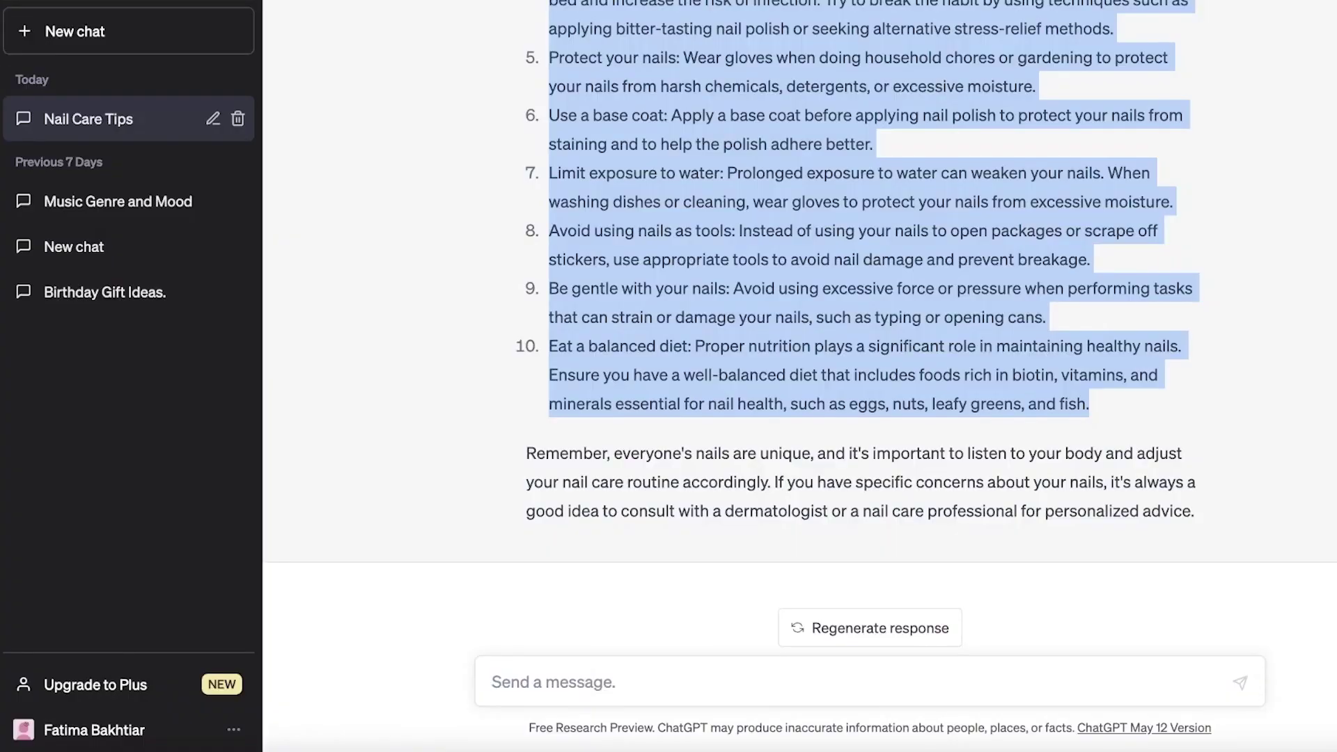
pyautogui.click(904, 198)
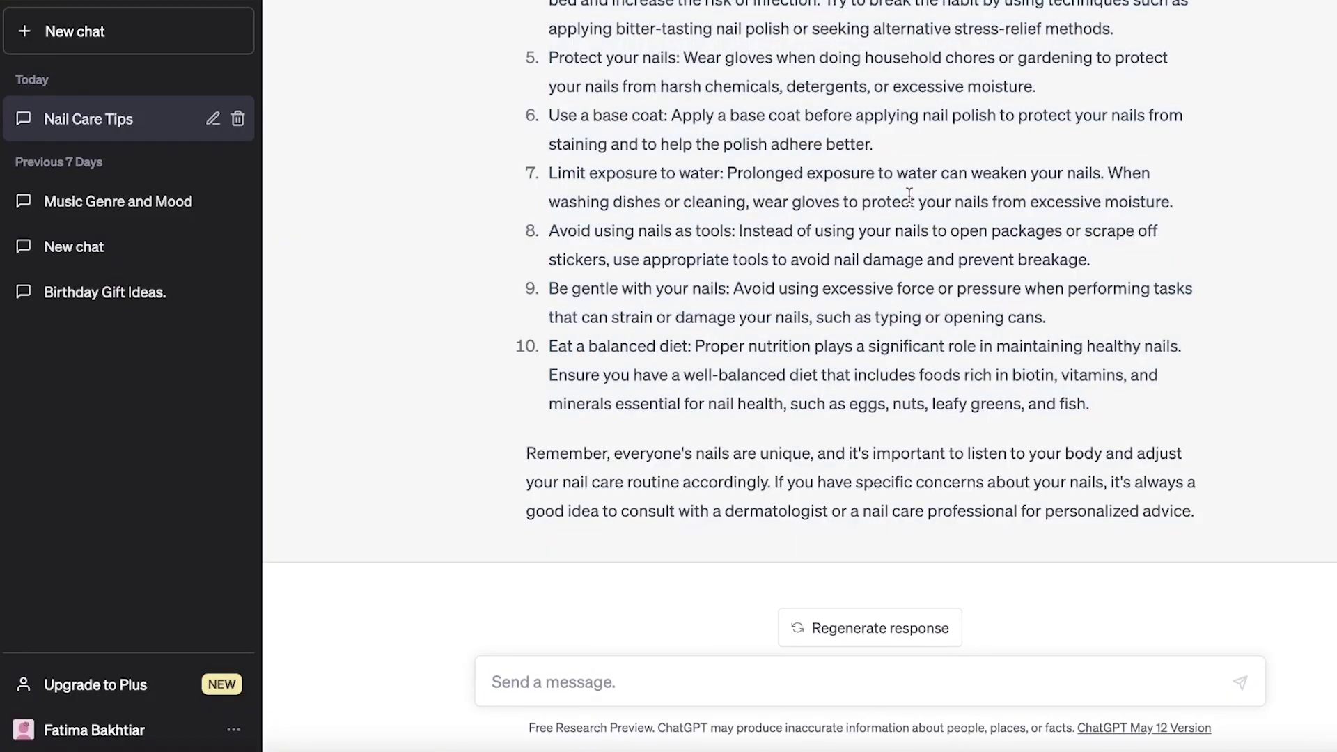
pyautogui.scroll(5, 902, 202)
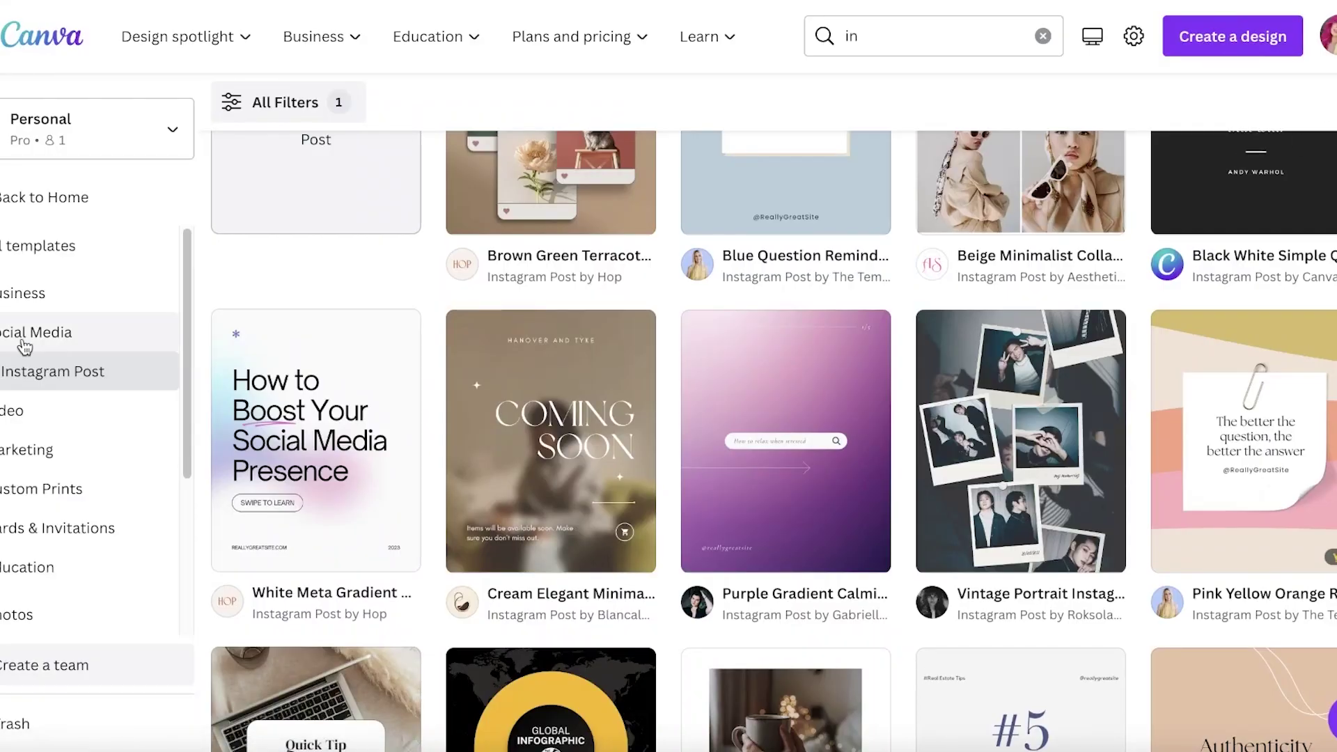
# Scroll the Instagram Post template results past the reminder-note template
pyautogui.scroll(-8, 734, 404)
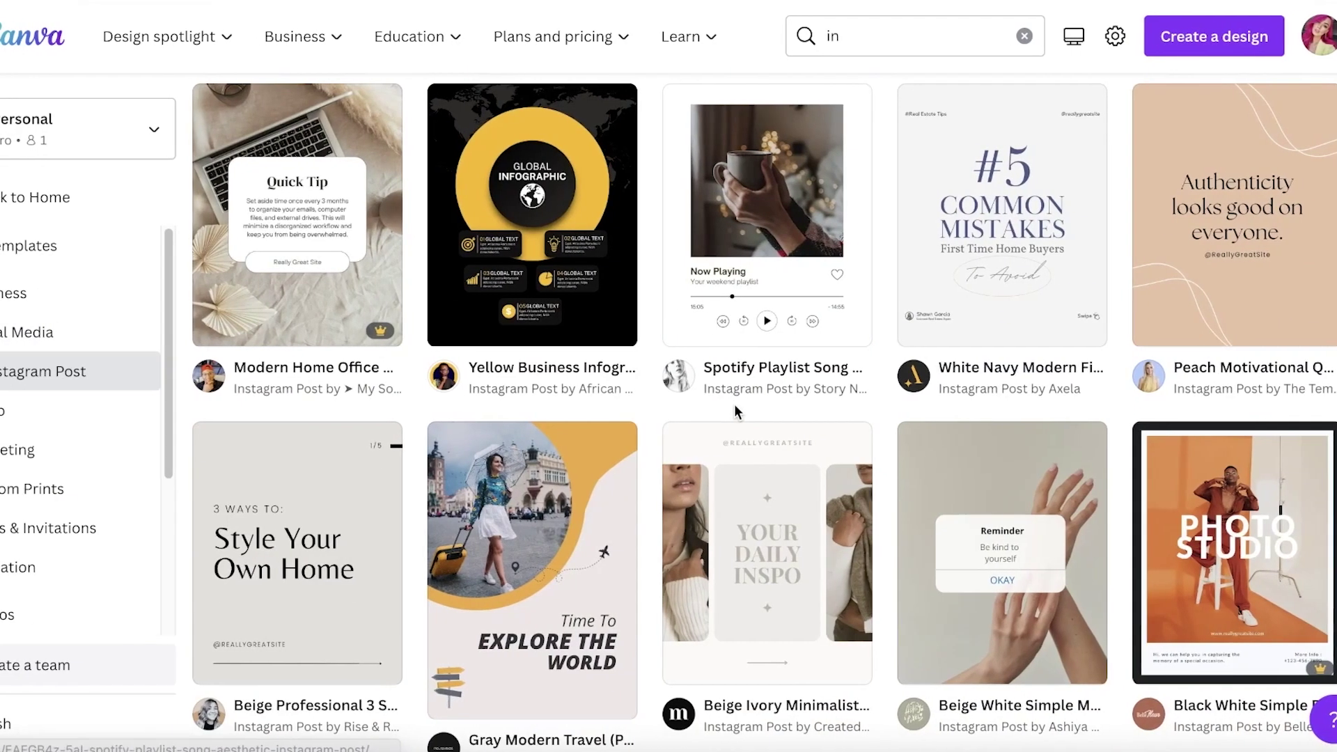
pyautogui.scroll(5, 734, 404)
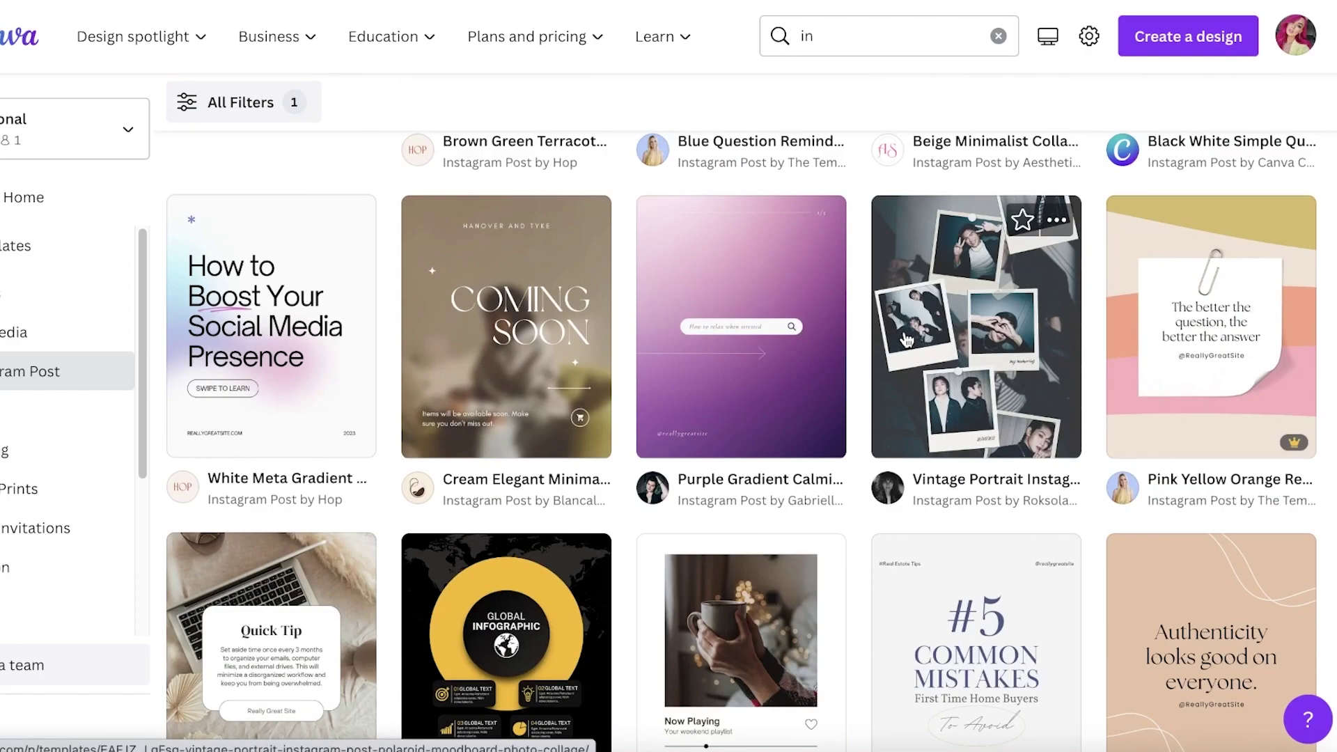
pyautogui.scroll(-9, 1100, 298)
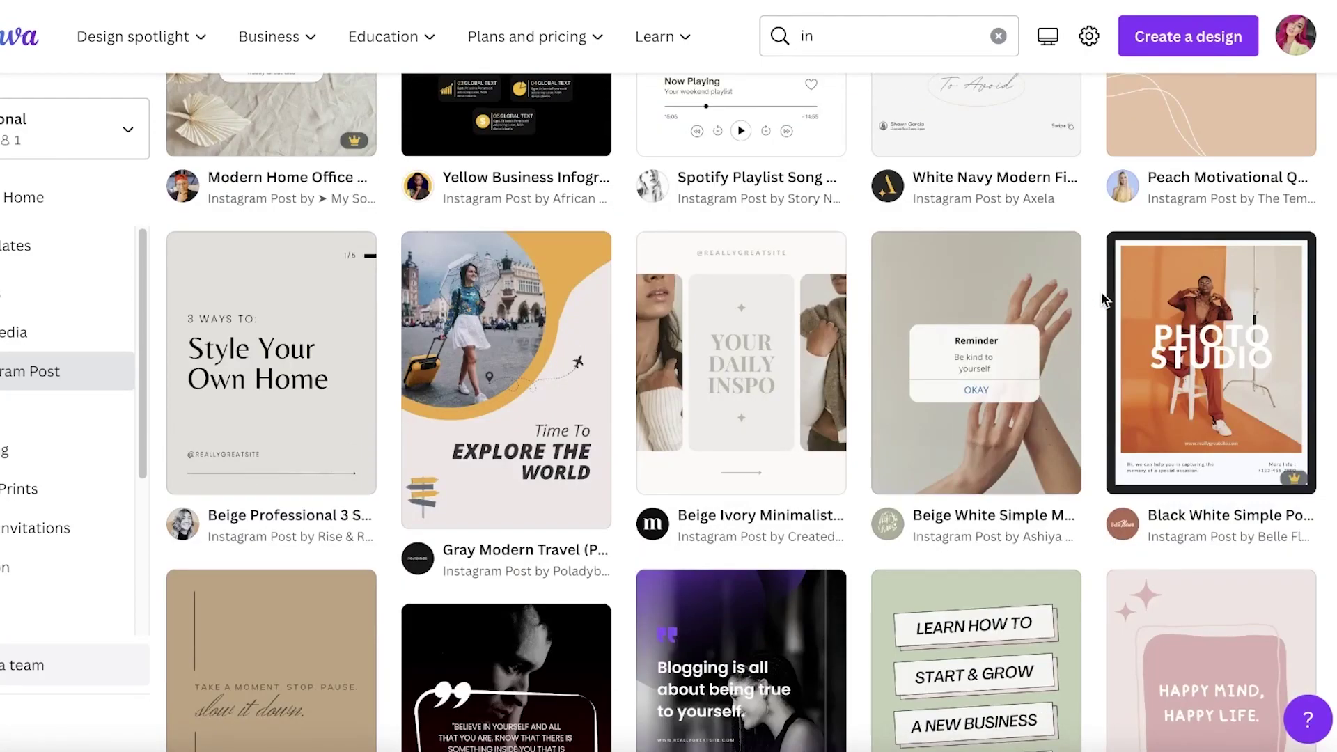